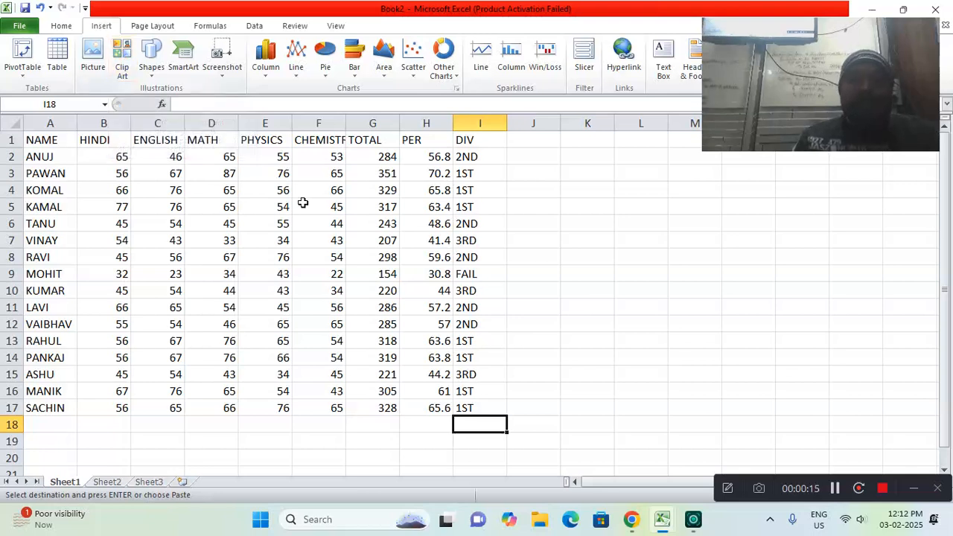
# Search the clip art collection for "computer" across all media file types
pyautogui.click(121, 70)
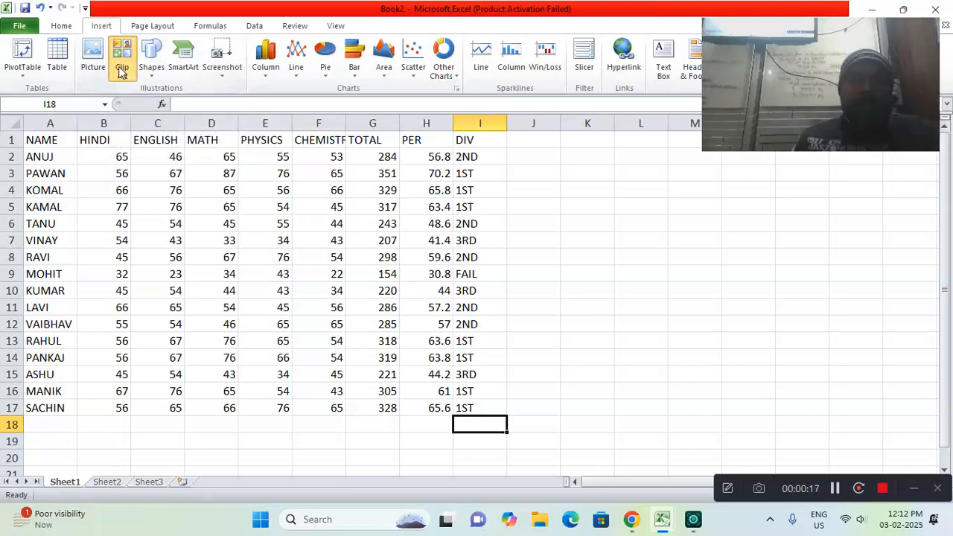
pyautogui.moveTo(780, 33); pyautogui.dragTo(103, 435)
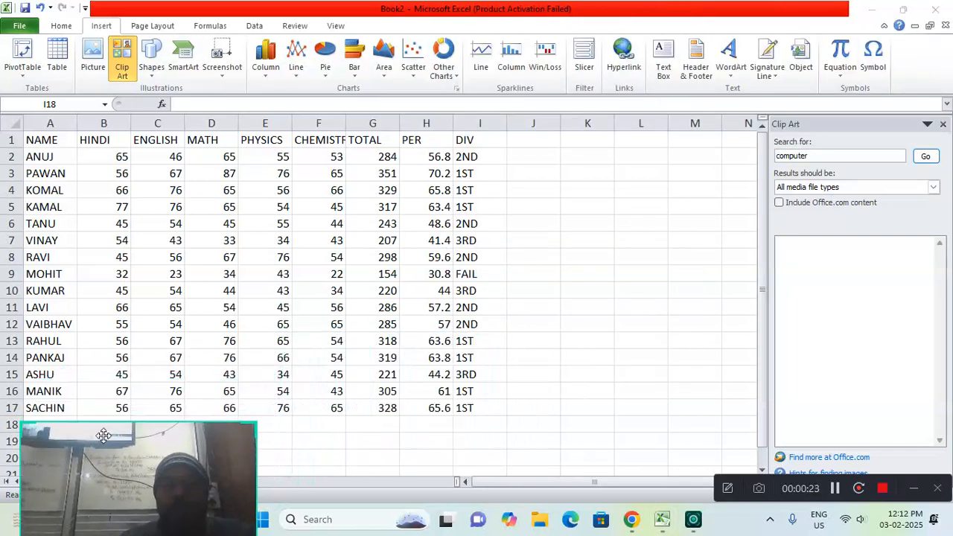
pyautogui.click(812, 156)
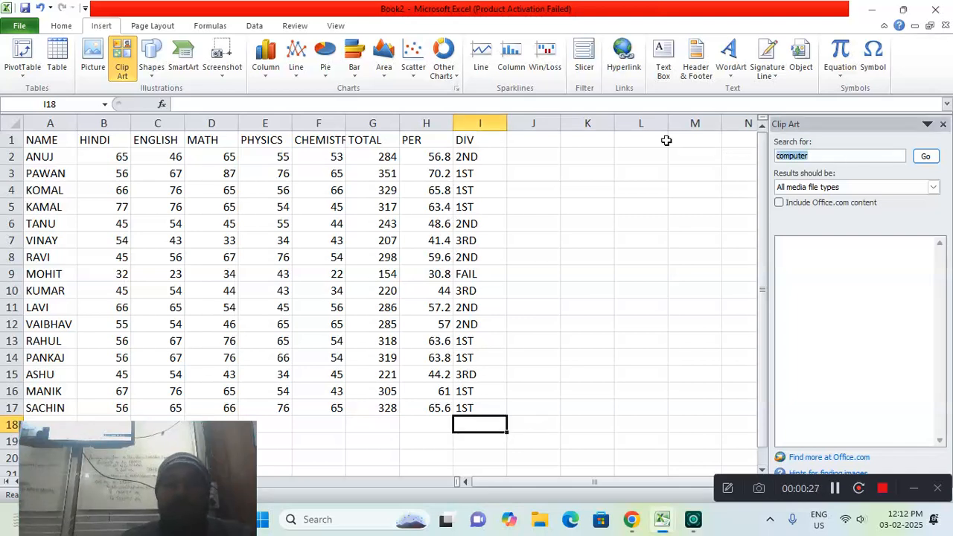
pyautogui.write('d')
pyautogui.write('omputer')
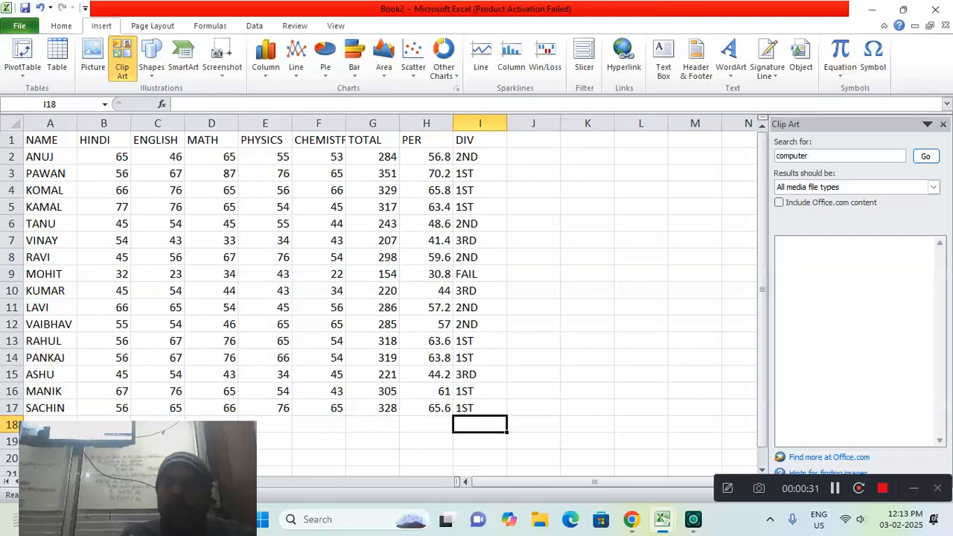
pyautogui.press('Return')
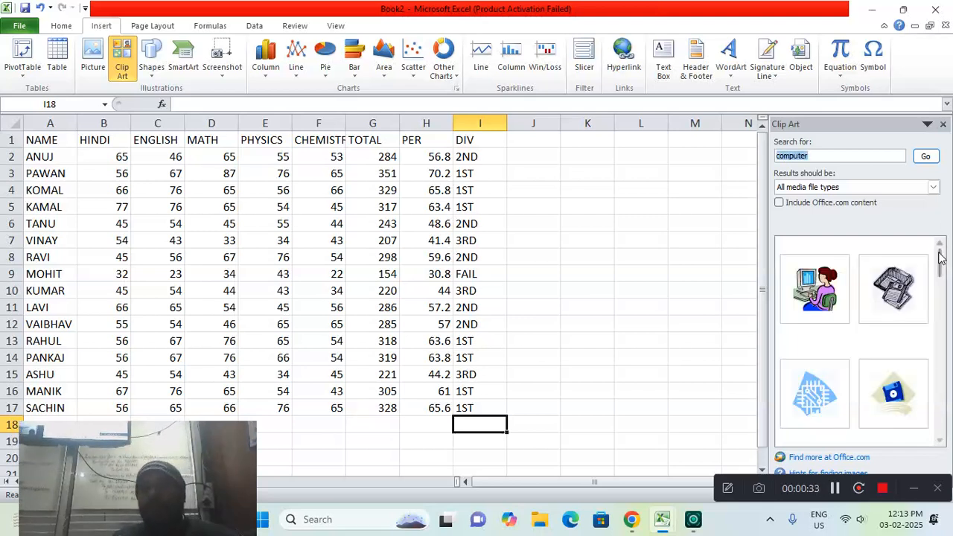
# Insert the clip art of the man at a computer and the desktop computer, placing both beside each other on Sheet1
pyautogui.moveTo(939, 262); pyautogui.dragTo(942, 316)
pyautogui.click(825, 412)
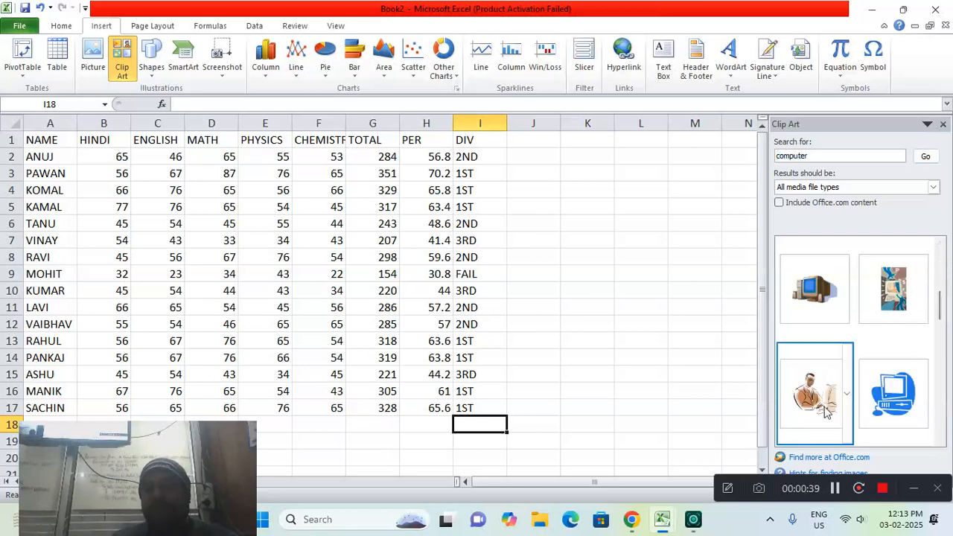
pyautogui.moveTo(832, 396); pyautogui.dragTo(352, 196)
pyautogui.click(830, 301)
pyautogui.moveTo(521, 438); pyautogui.dragTo(480, 229)
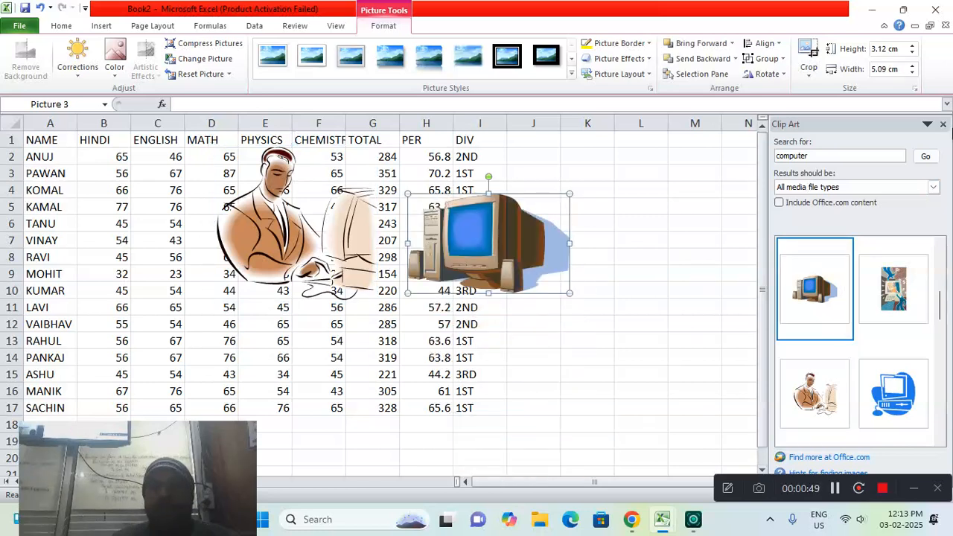
pyautogui.click(942, 124)
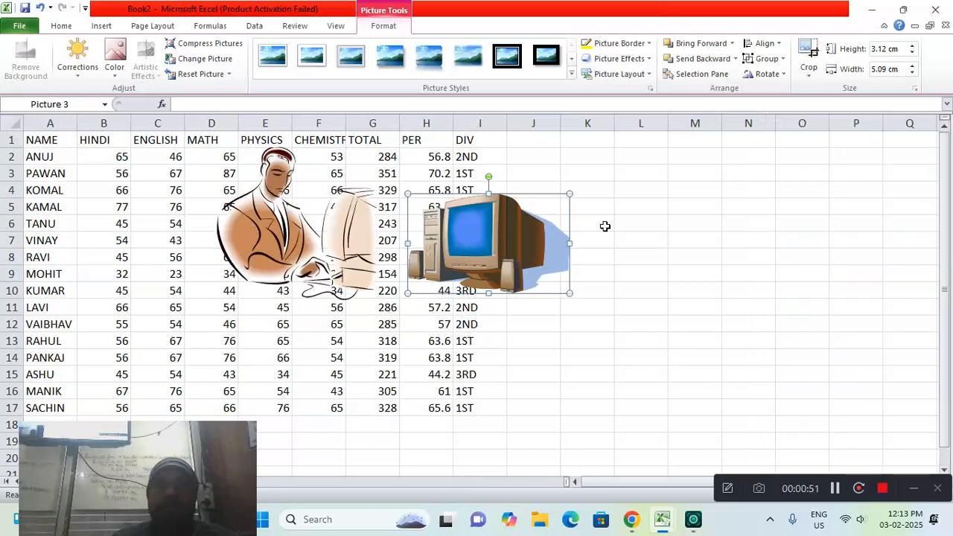
pyautogui.moveTo(488, 242); pyautogui.dragTo(533, 242)
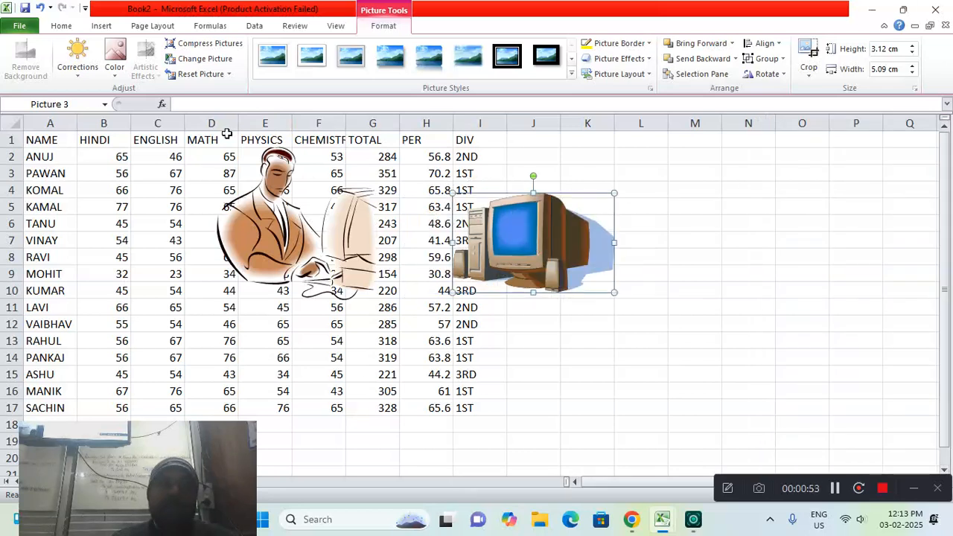
# Apply a lighter, lower-contrast correction preset and a beveled rectangle picture style to the desktop computer picture
pyautogui.click(78, 77)
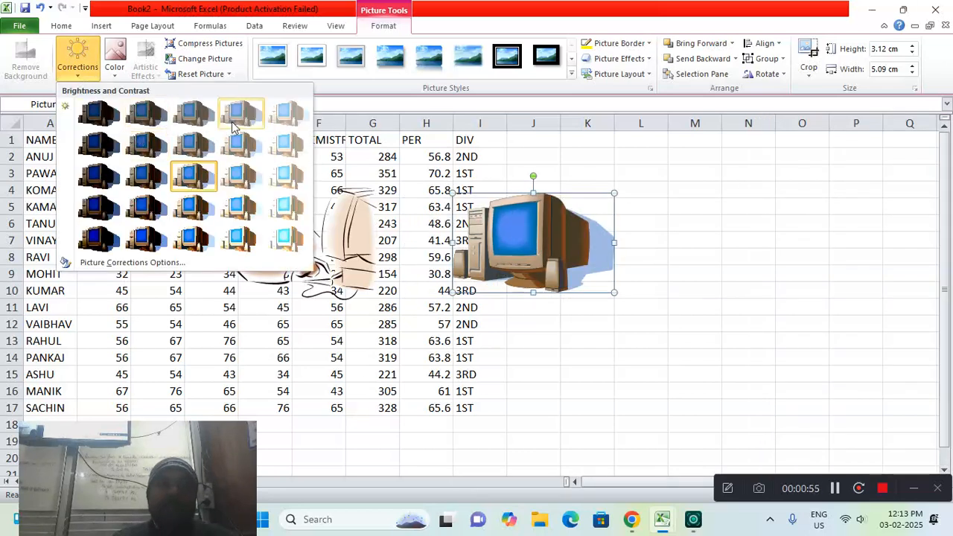
pyautogui.click(248, 141)
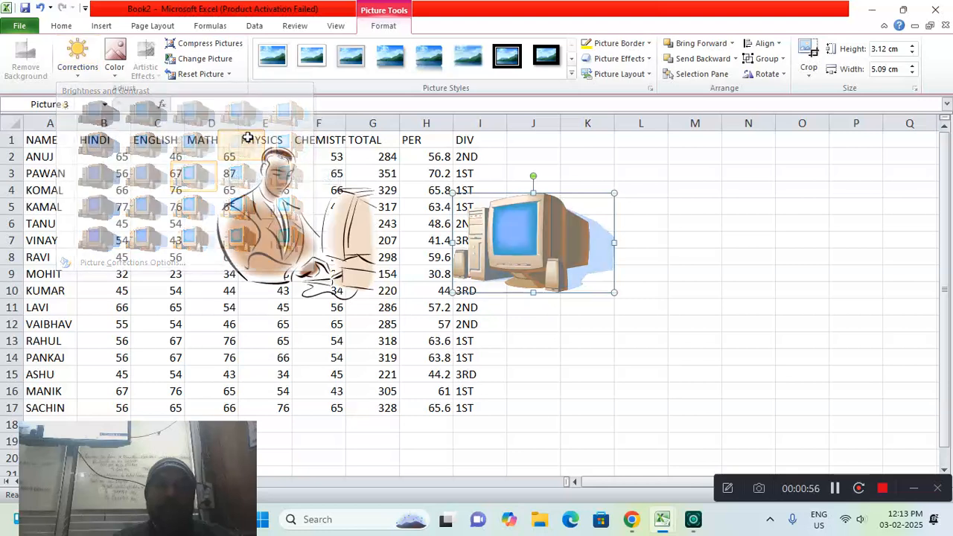
pyautogui.click(571, 73)
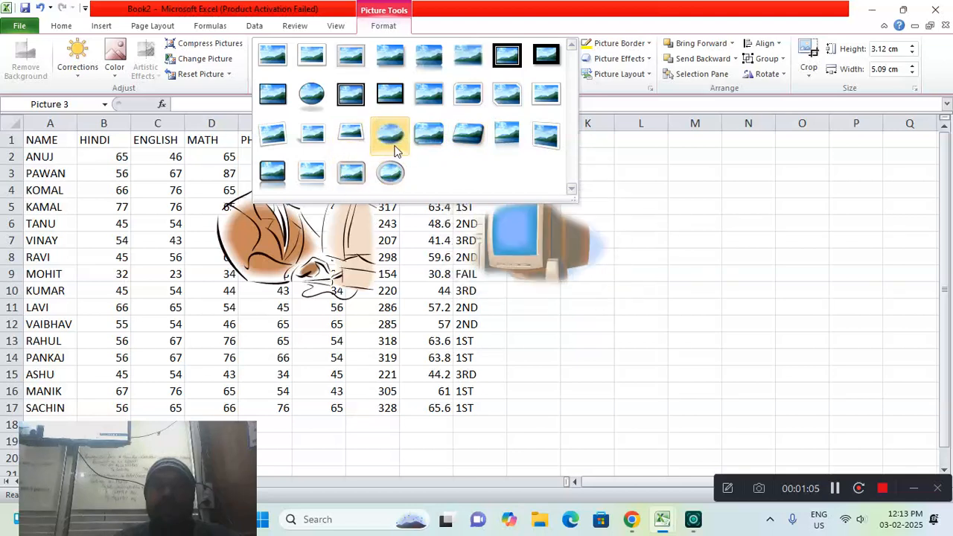
pyautogui.click(421, 144)
# Move both pictures clear of the marks table, over columns J to O, and give the man's picture the black beveled oval style
pyautogui.moveTo(517, 225); pyautogui.dragTo(746, 191)
pyautogui.moveTo(287, 205); pyautogui.dragTo(565, 190)
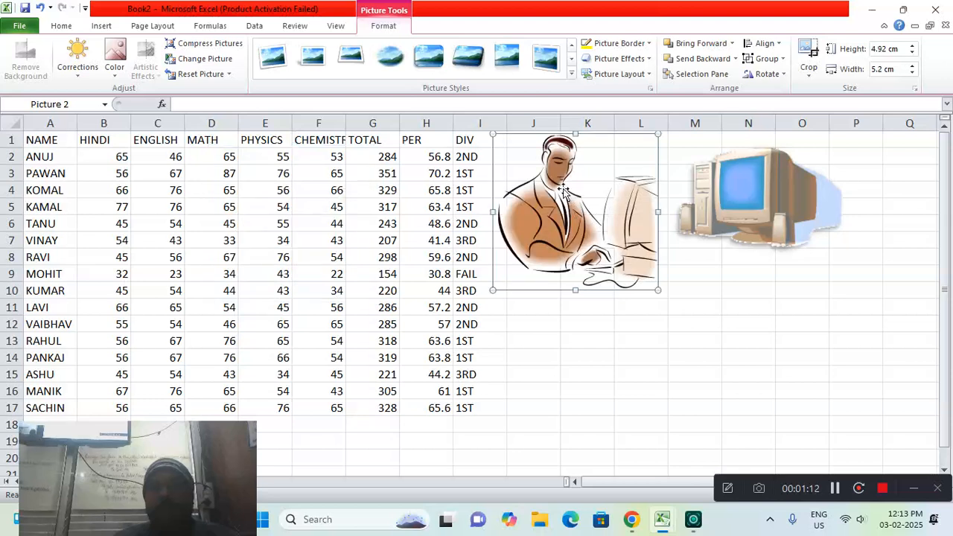
pyautogui.click(572, 74)
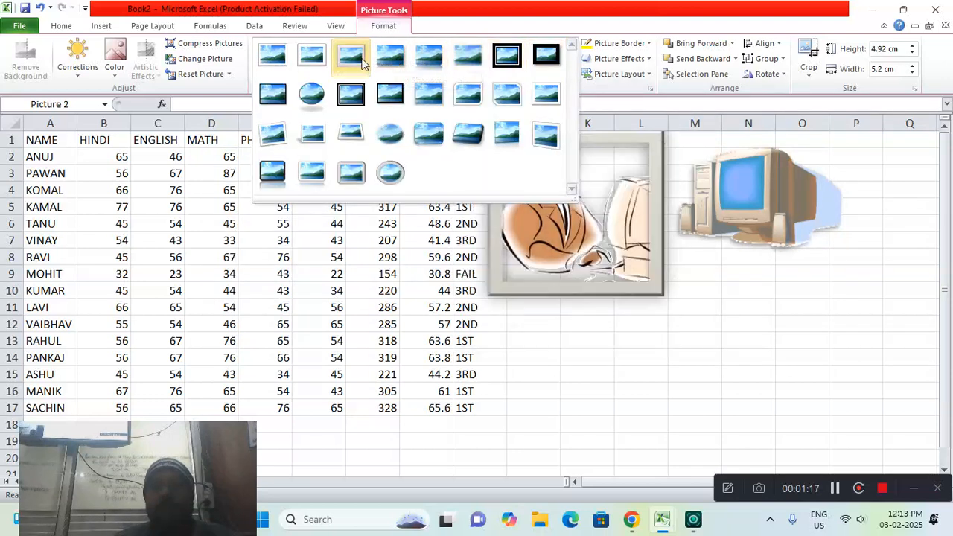
pyautogui.click(318, 93)
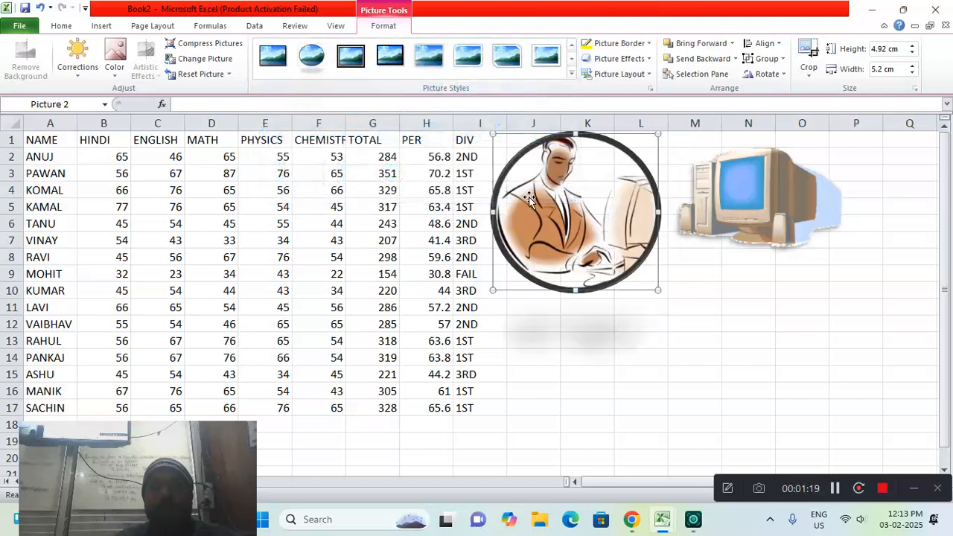
pyautogui.click(744, 242)
pyautogui.click(639, 247)
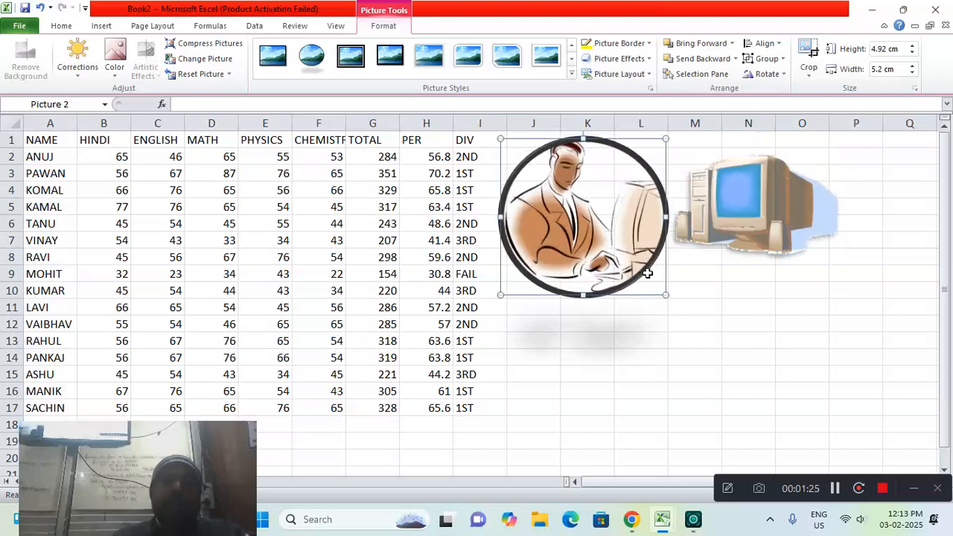
pyautogui.click(692, 279)
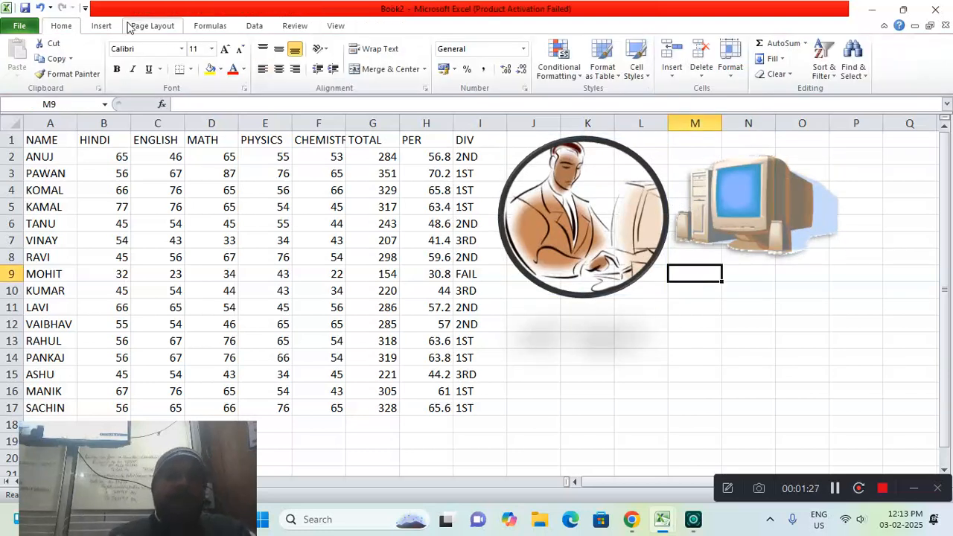
# Switch to the empty Sheet2
pyautogui.click(104, 25)
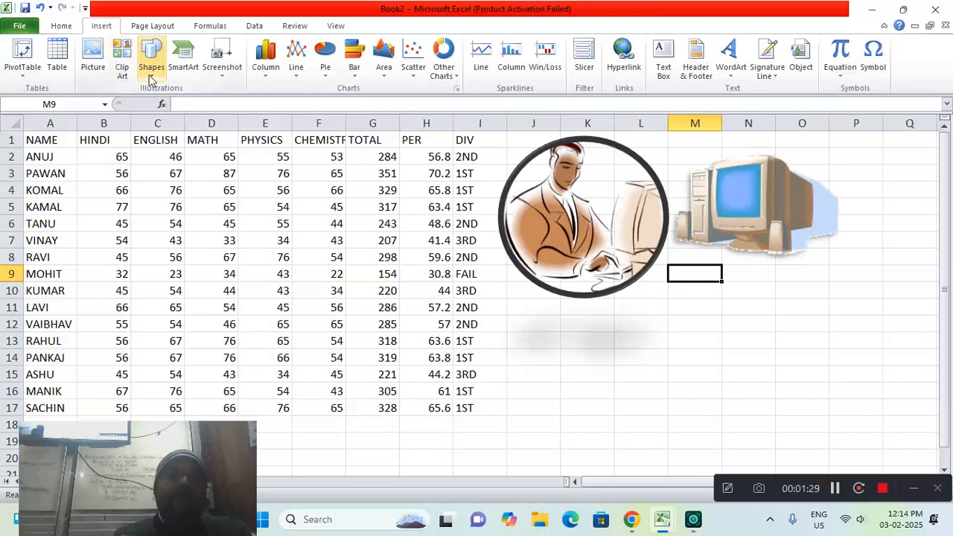
pyautogui.moveTo(176, 449); pyautogui.dragTo(902, 71)
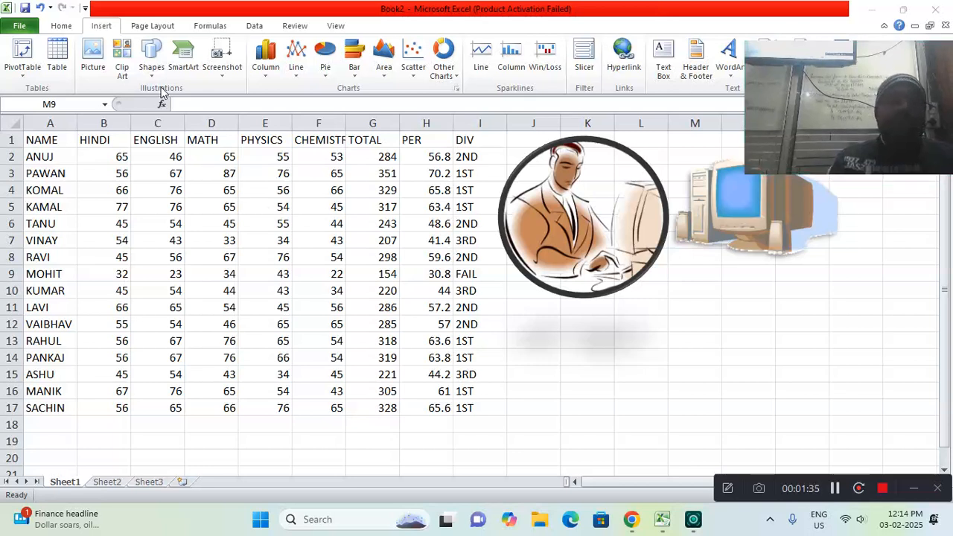
pyautogui.click(106, 482)
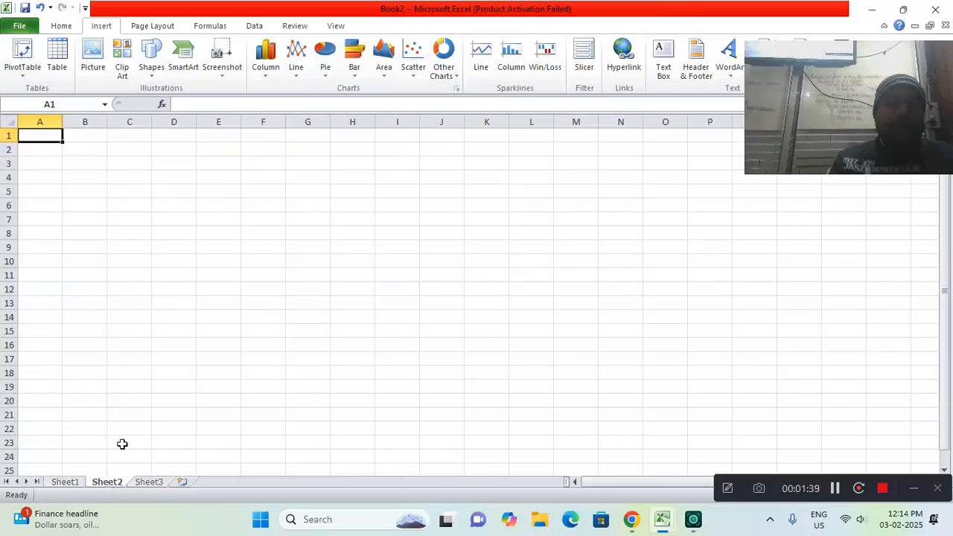
# Draw a horizontal scroll banner on Sheet2 spanning about columns B to J and rows 3 to 16
pyautogui.click(151, 67)
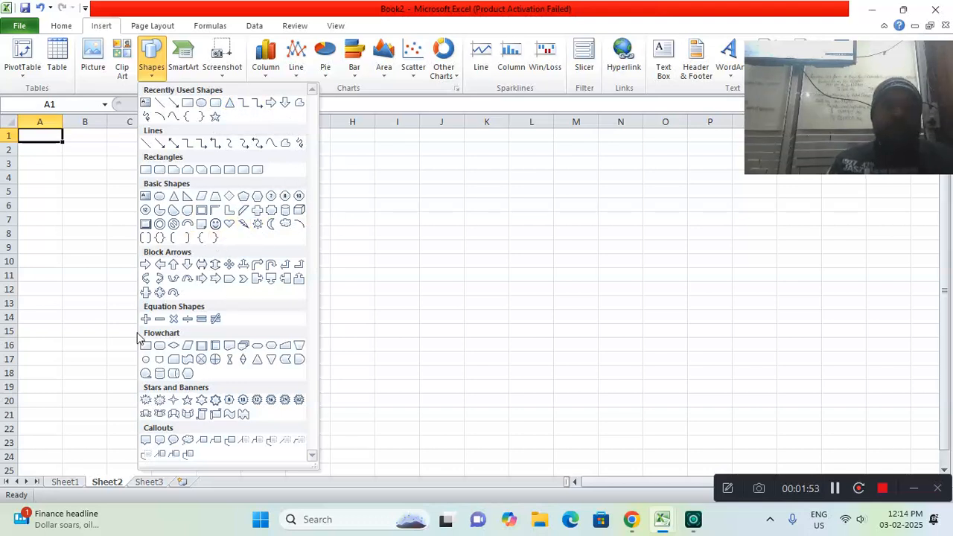
pyautogui.click(215, 418)
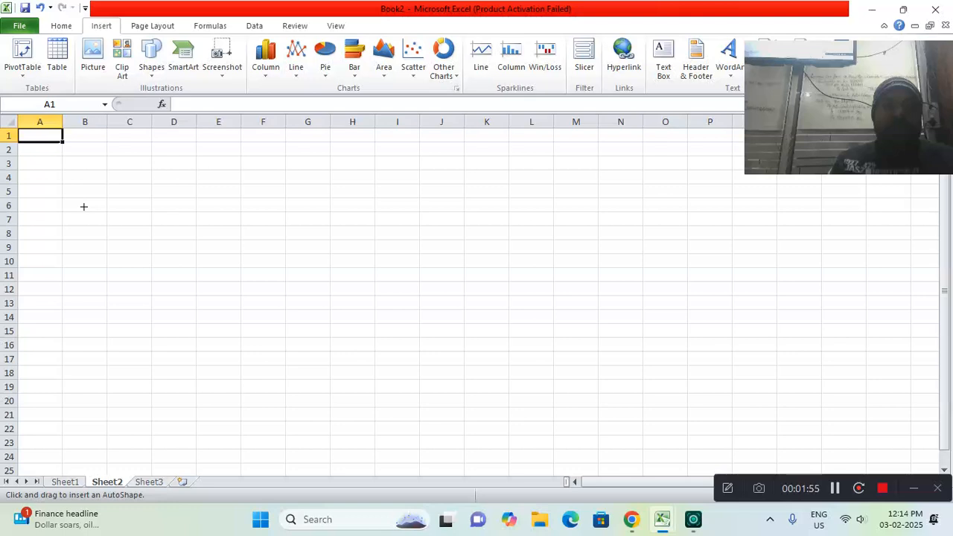
pyautogui.moveTo(58, 170)
pyautogui.mouseDown()
pyautogui.moveTo(320, 325)
pyautogui.moveTo(439, 360)
pyautogui.mouseUp()
pyautogui.moveTo(366, 287); pyautogui.dragTo(388, 280)
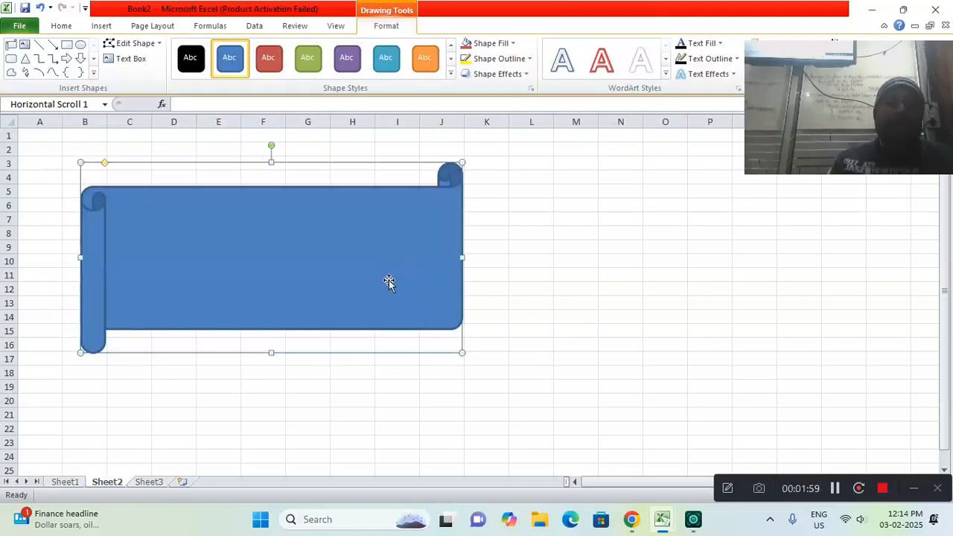
# Add filler text beginning "sdfh kfhkas fjkhahsf" inside the scroll banner and delete the whole shape
pyautogui.rightClick(151, 212)
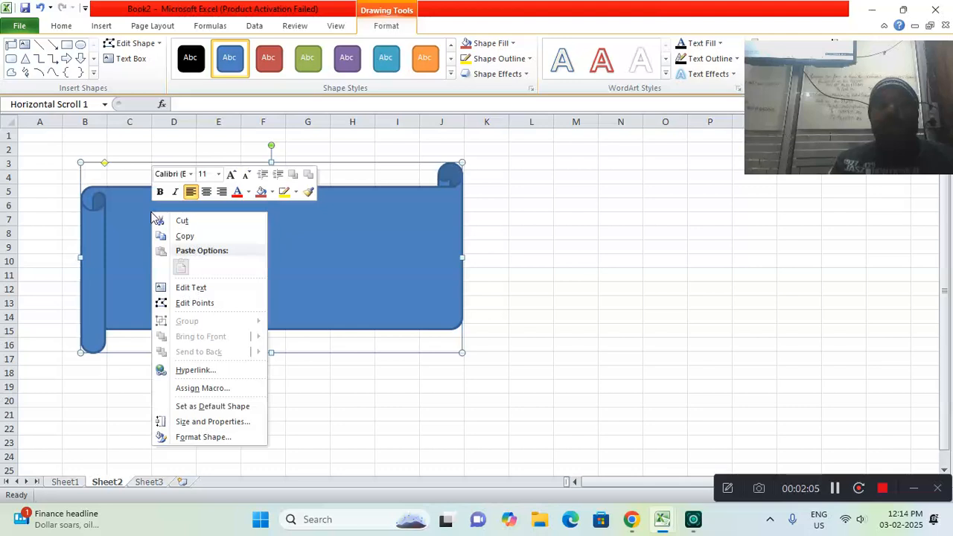
pyautogui.click(190, 288)
pyautogui.write('sdfh kfhkas fjkha')
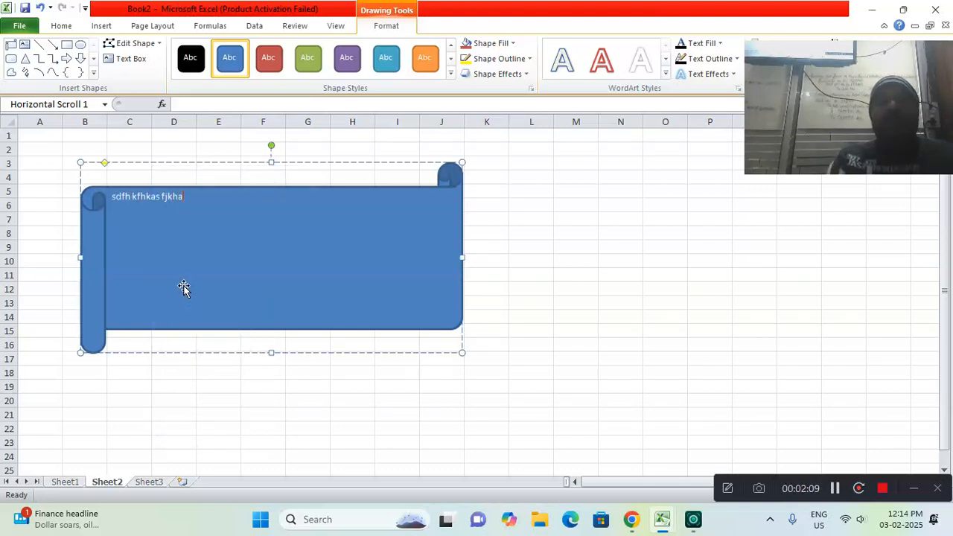
pyautogui.write('hsf jkhjqkwr hjkhwrkjhjqwkhrjkhjkrh')
pyautogui.press('Tab')
pyautogui.write('kjqh rk')
pyautogui.press('Tab')
pyautogui.write('j')
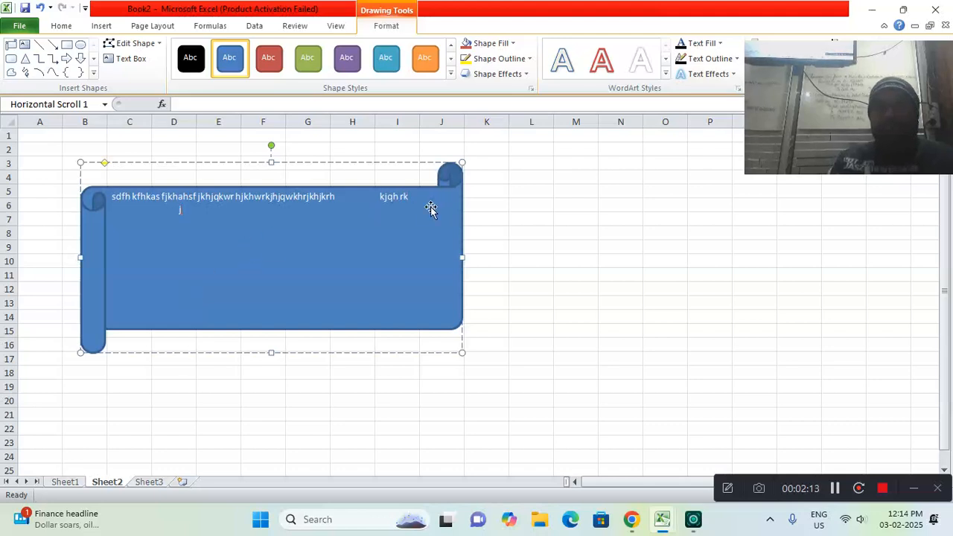
pyautogui.moveTo(408, 198)
pyautogui.mouseDown()
pyautogui.moveTo(391, 196)
pyautogui.moveTo(421, 192)
pyautogui.mouseUp()
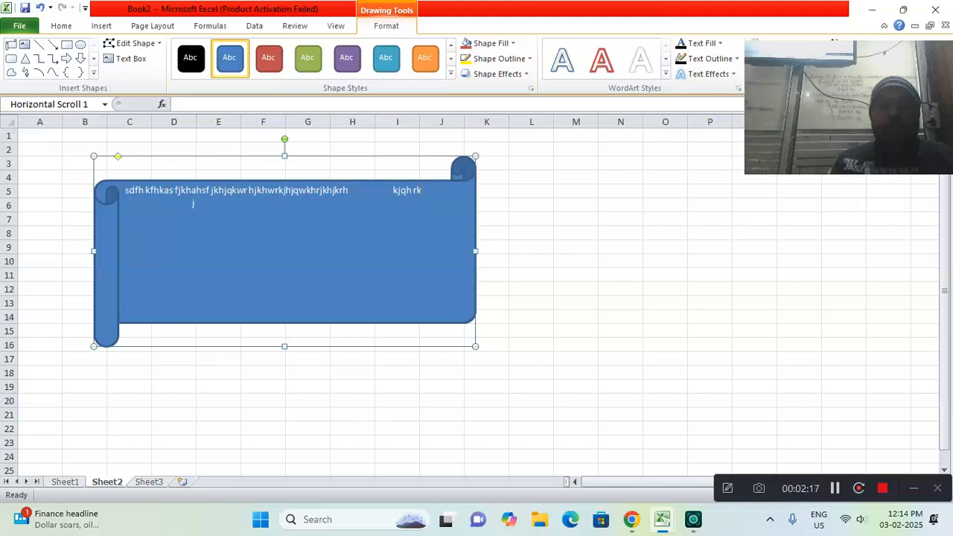
pyautogui.press('Delete')
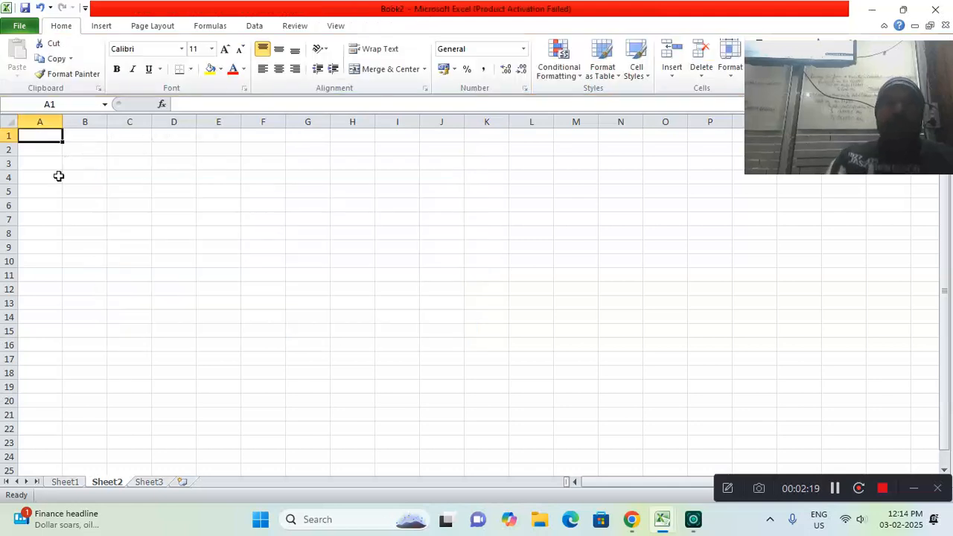
# Draw a horizontal scroll banner on Sheet2 spanning about columns B to K and rows 3 to 20
pyautogui.click(102, 27)
pyautogui.click(152, 63)
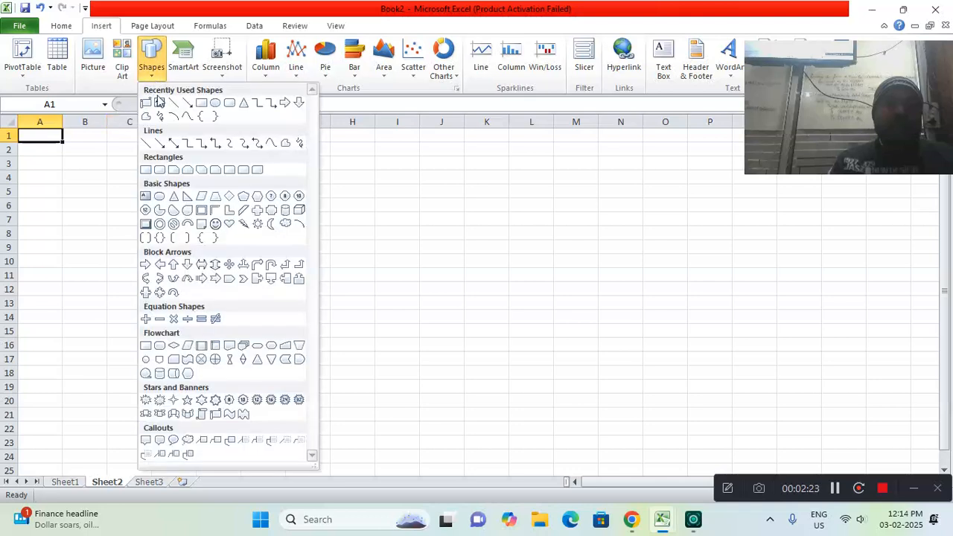
pyautogui.click(215, 414)
pyautogui.moveTo(93, 163); pyautogui.dragTo(512, 403)
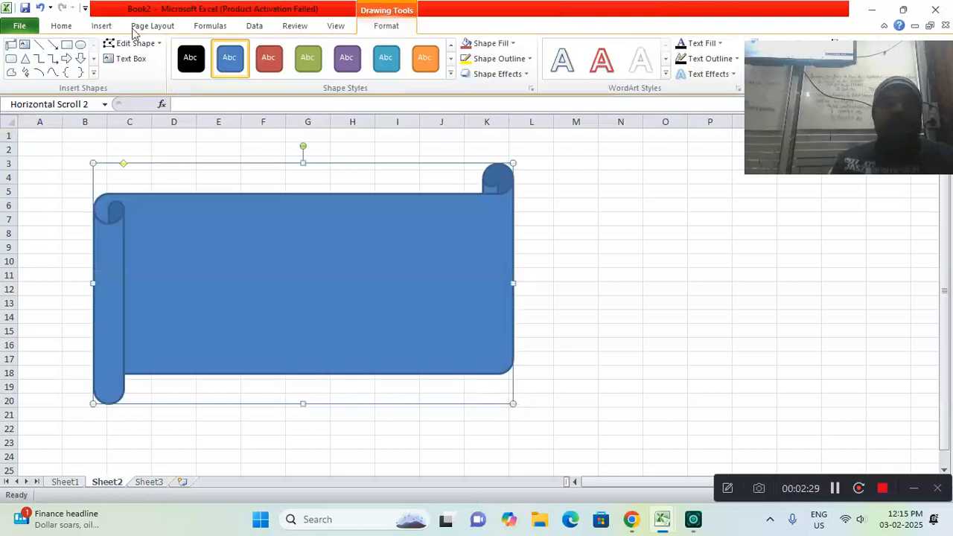
# Insert a red-filled WordArt on Sheet2 and shift the scroll banner up to columns A to J
pyautogui.click(96, 31)
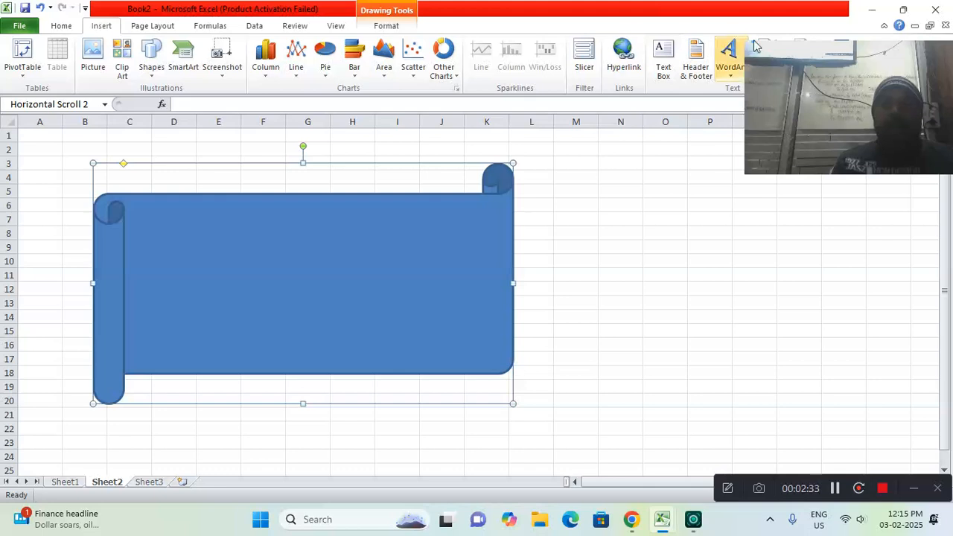
pyautogui.moveTo(801, 47); pyautogui.dragTo(818, 80)
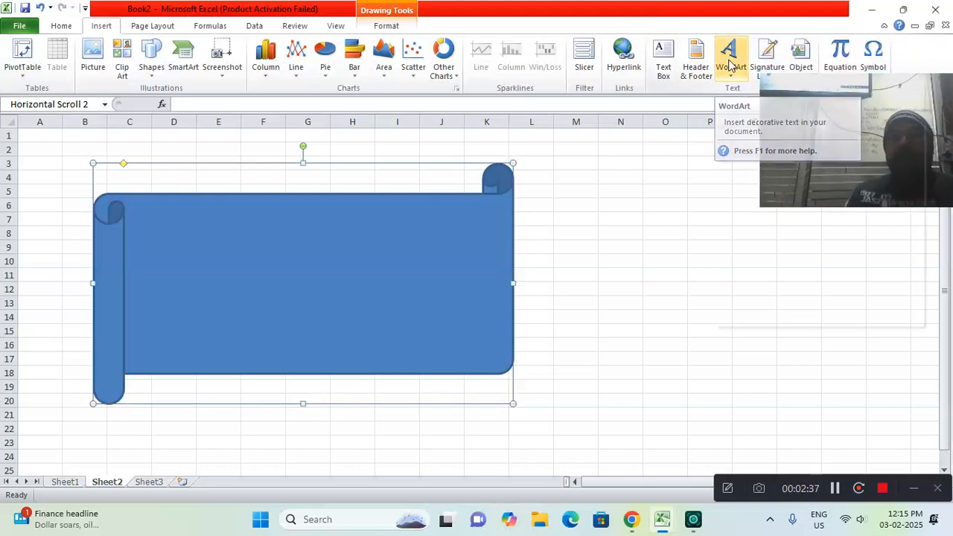
pyautogui.click(729, 66)
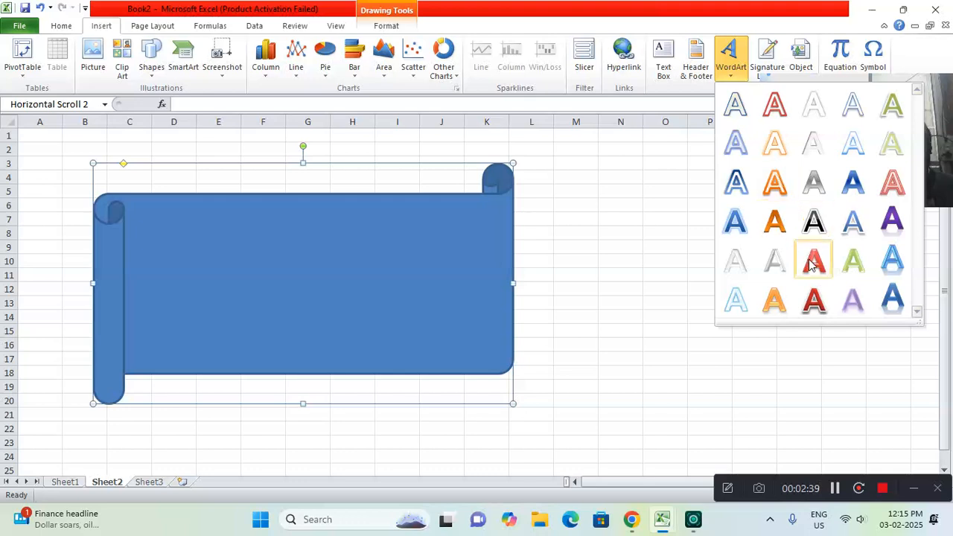
pyautogui.click(811, 259)
pyautogui.moveTo(419, 252); pyautogui.dragTo(373, 224)
# Replace the WordArt placeholder text with "C-TECH EDUCATION SHAHPUR", putting SHAHPUR on a second line
pyautogui.click(485, 316)
pyautogui.moveTo(638, 312); pyautogui.dragTo(242, 311)
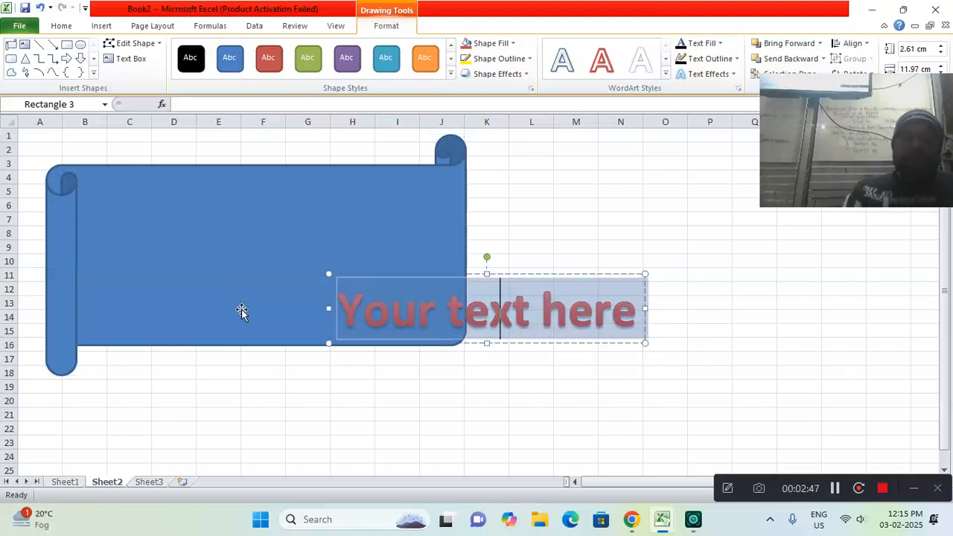
pyautogui.write('C-TECH')
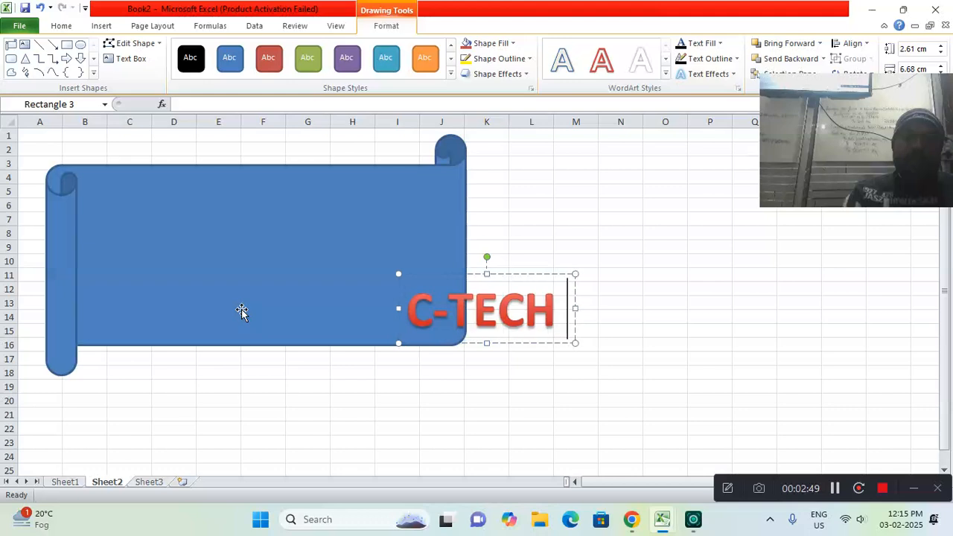
pyautogui.write(' EDUCATIO')
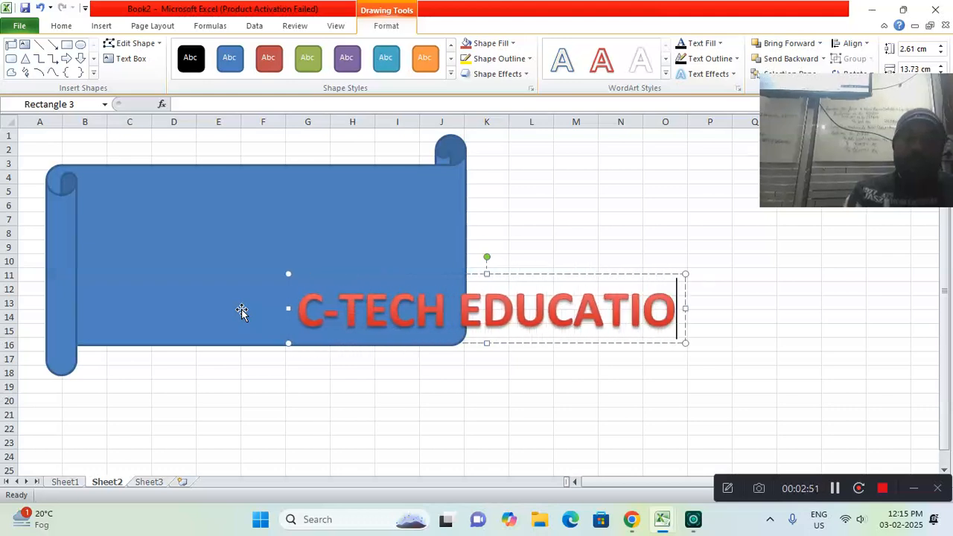
pyautogui.write('N S')
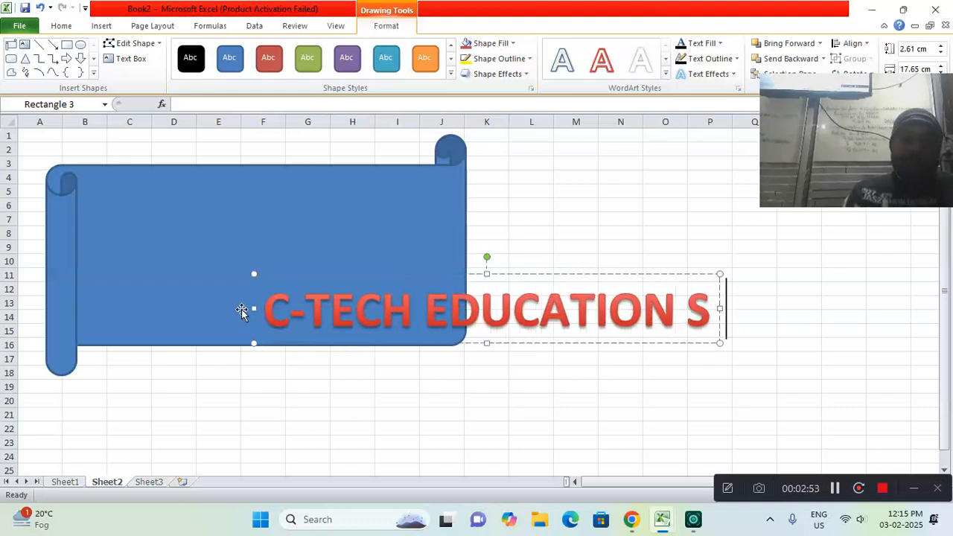
pyautogui.write('HAHPU')
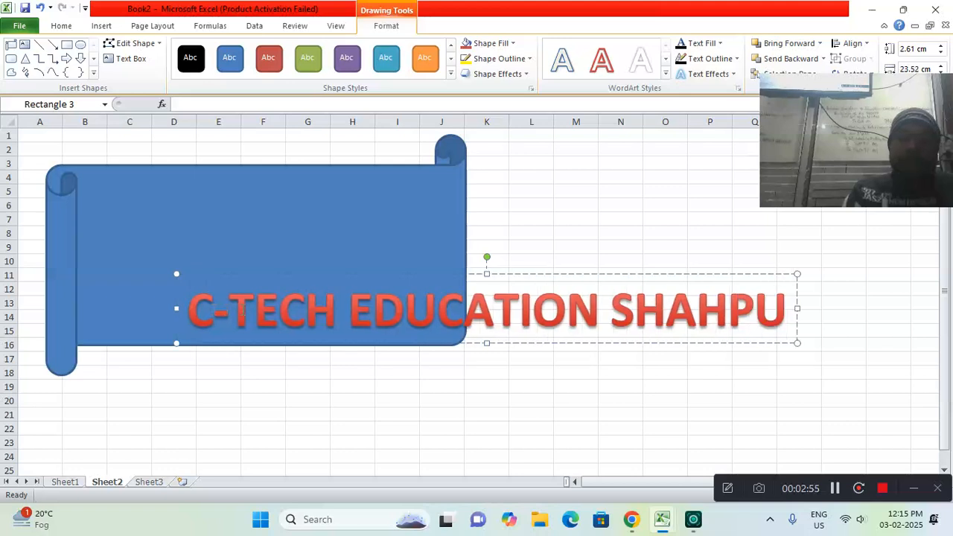
pyautogui.write('R')
pyautogui.click(598, 308)
pyautogui.press('Return')
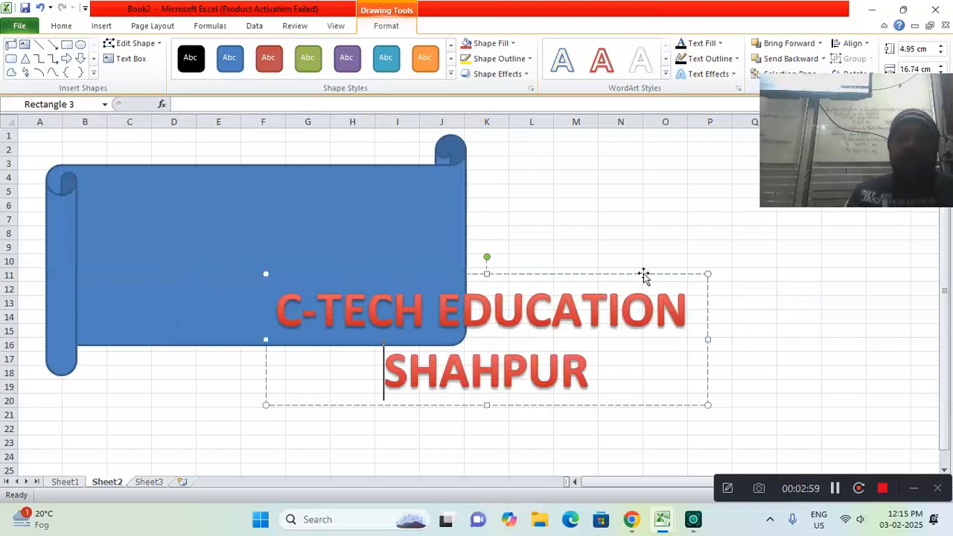
# Move the WordArt onto the scroll banner and widen the banner to about 19.66 cm so the text fits inside
pyautogui.moveTo(589, 276); pyautogui.dragTo(377, 187)
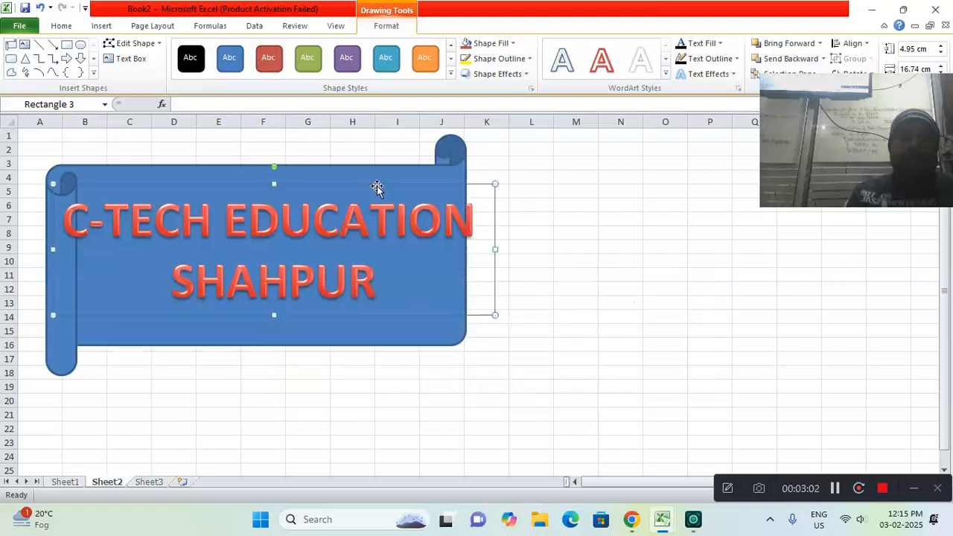
pyautogui.click(416, 168)
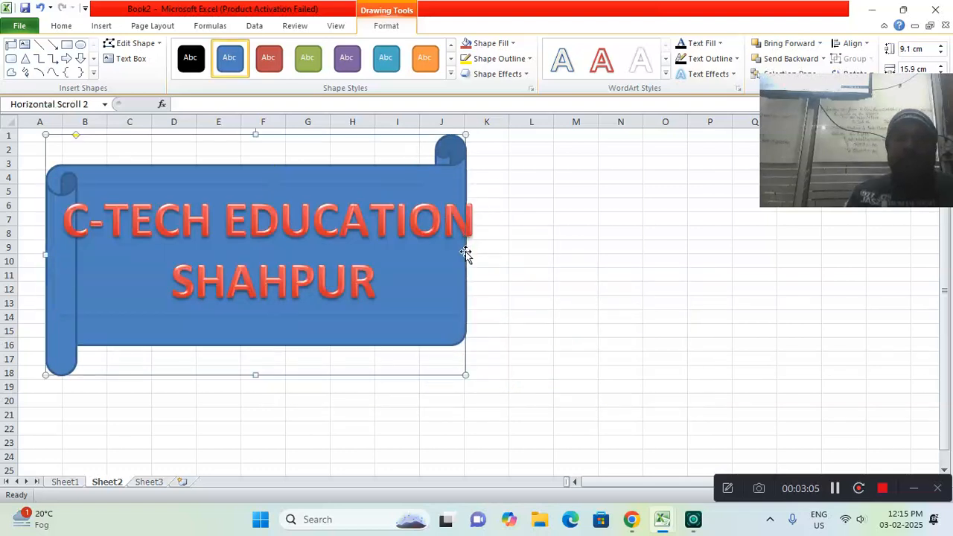
pyautogui.moveTo(466, 253); pyautogui.dragTo(564, 256)
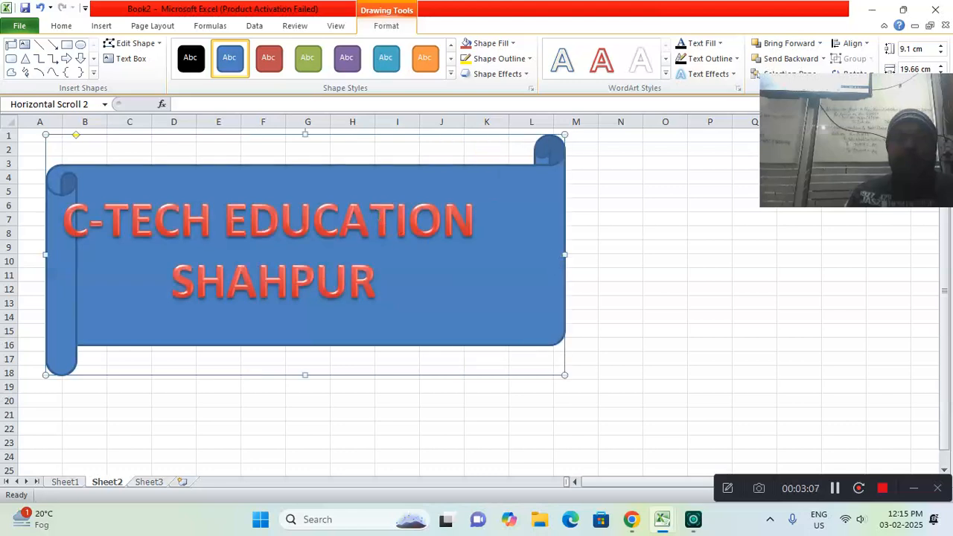
pyautogui.click(368, 220)
pyautogui.moveTo(365, 185); pyautogui.dragTo(394, 186)
# Apply the glossy orange shape style to the scroll banner and set its fill to standard yellow
pyautogui.click(543, 172)
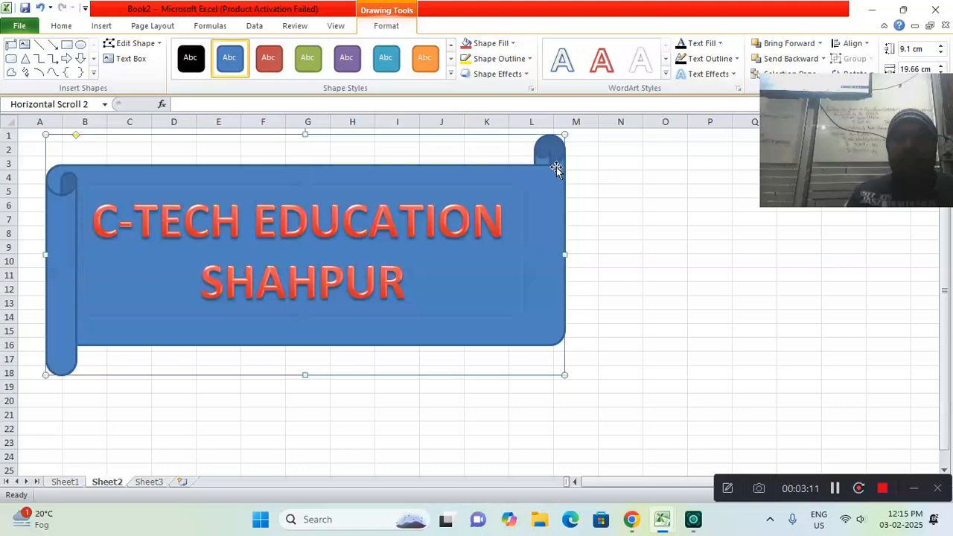
pyautogui.click(450, 73)
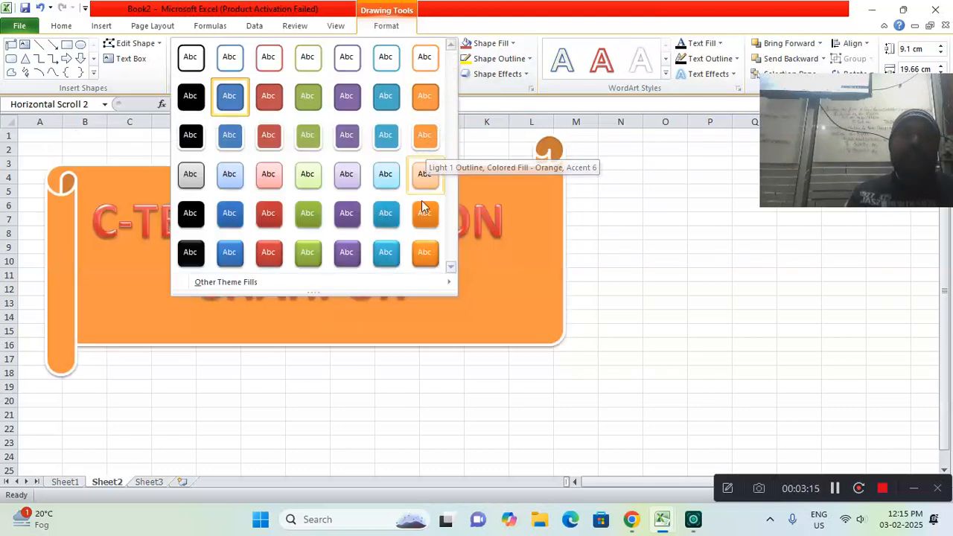
pyautogui.click(421, 253)
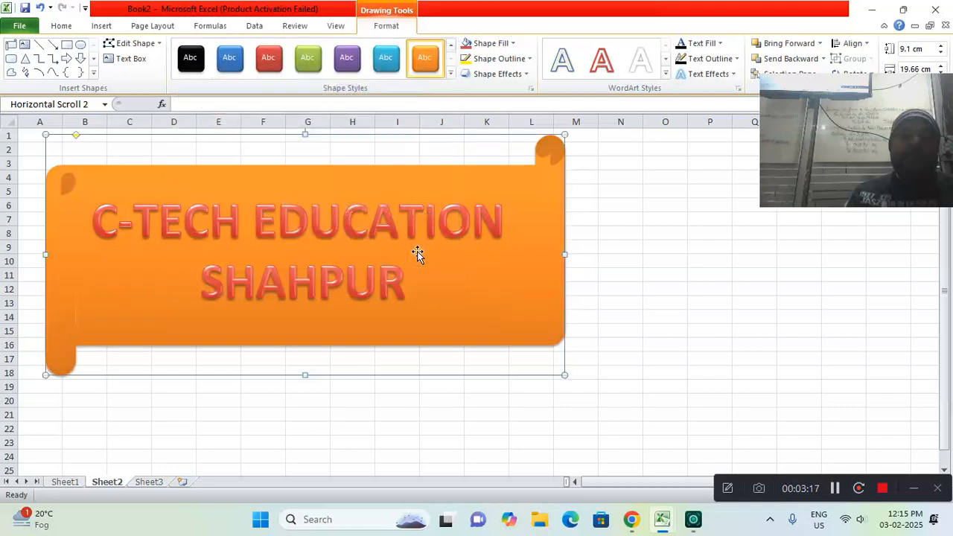
pyautogui.click(491, 43)
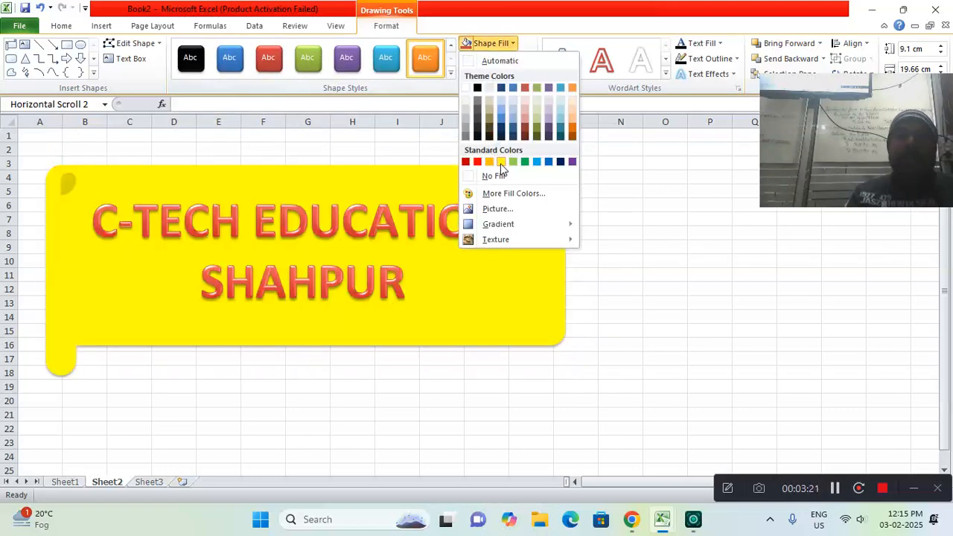
pyautogui.click(501, 161)
# Give the scroll banner a 6 pt dark blue outline
pyautogui.click(497, 58)
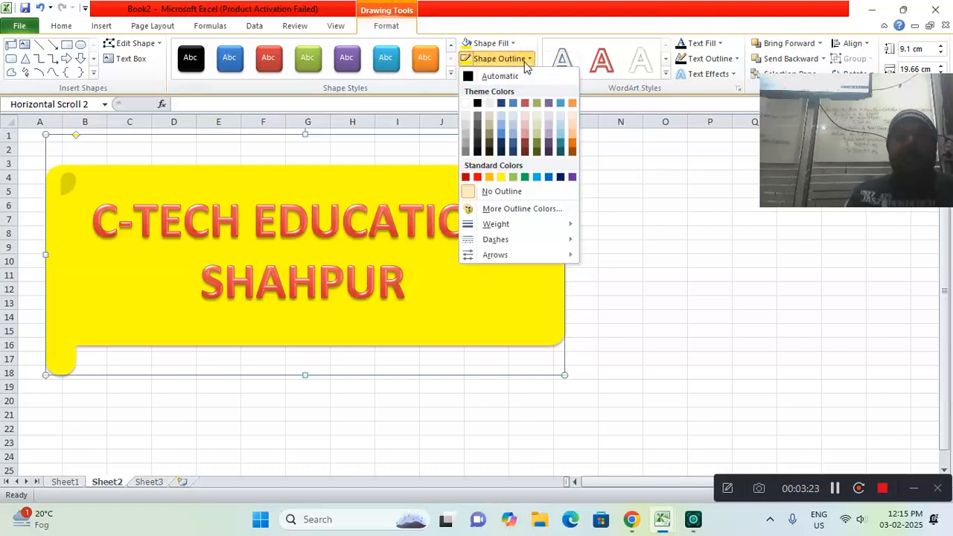
pyautogui.moveTo(522, 224)
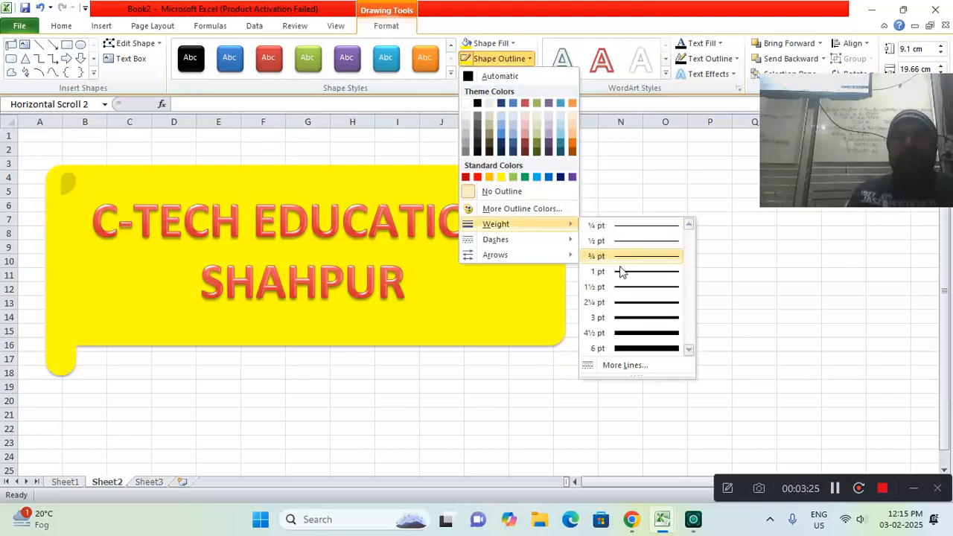
pyautogui.click(635, 351)
pyautogui.click(512, 59)
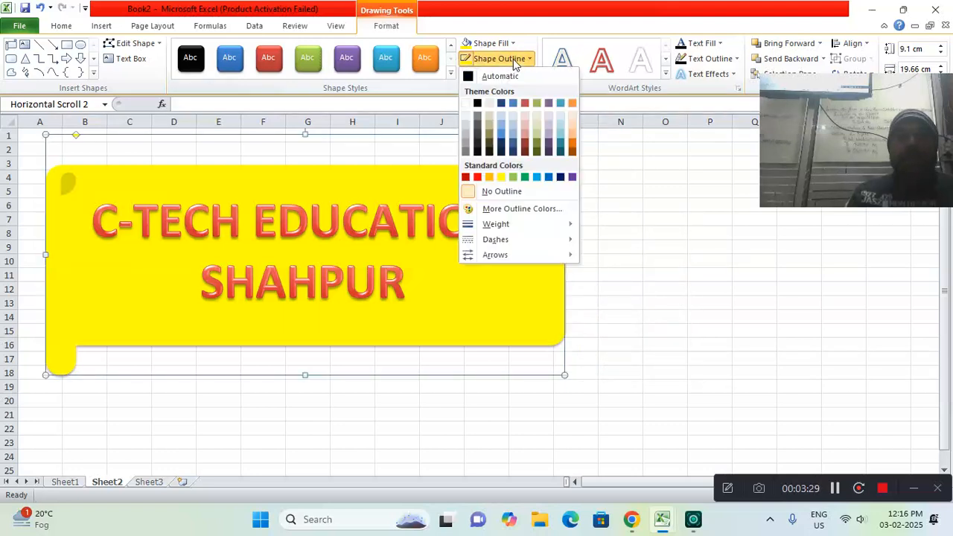
pyautogui.click(560, 179)
pyautogui.click(629, 172)
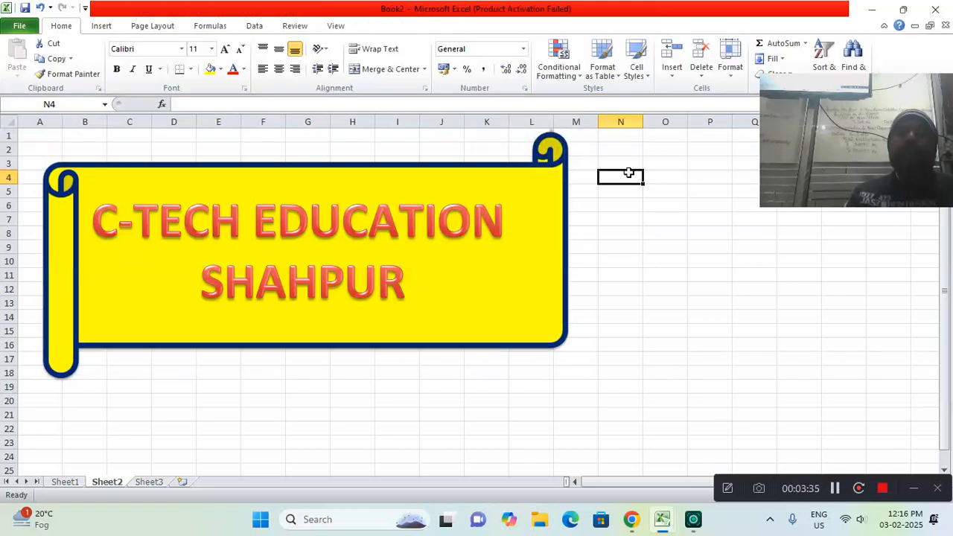
# Set the text fill of the whole C-TECH EDUCATION SHAHPUR WordArt to standard Red
pyautogui.click(185, 227)
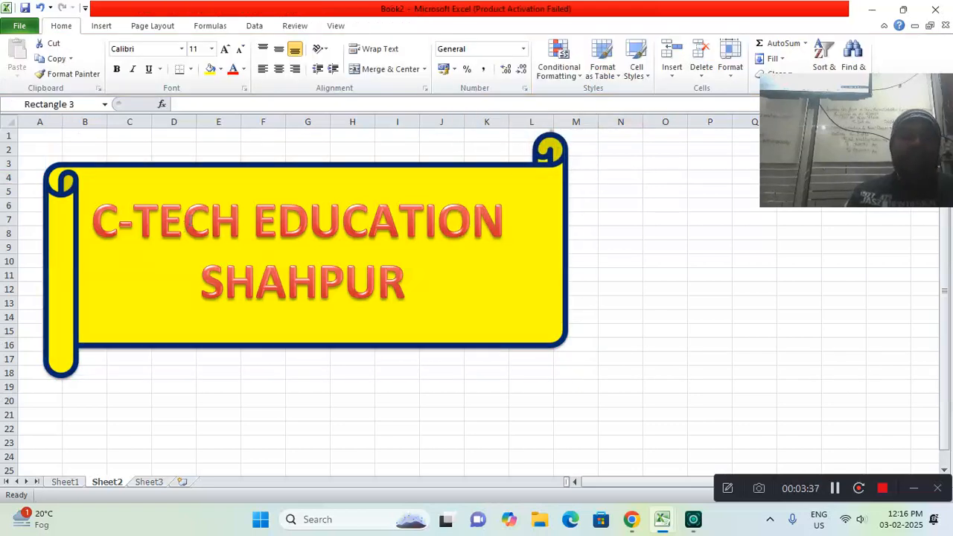
pyautogui.click(401, 284)
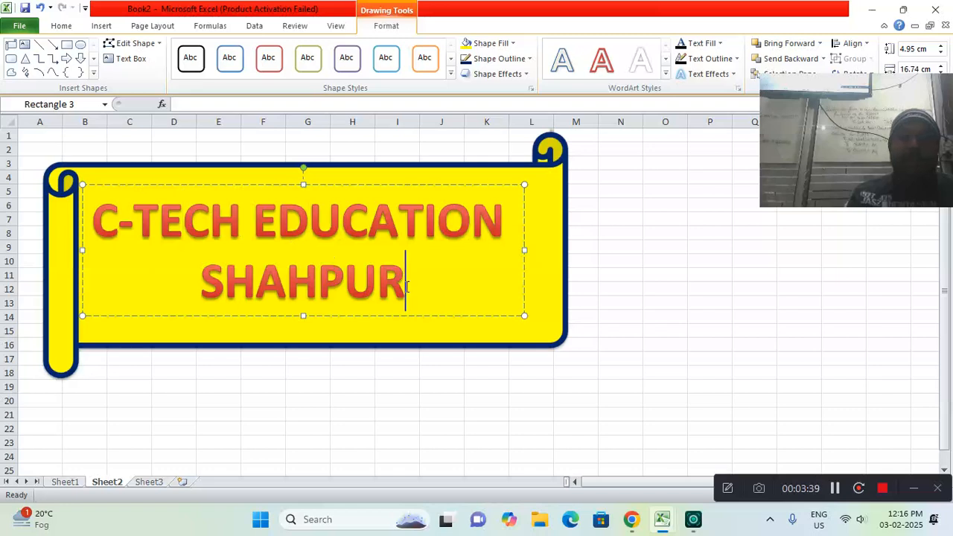
pyautogui.click(363, 185)
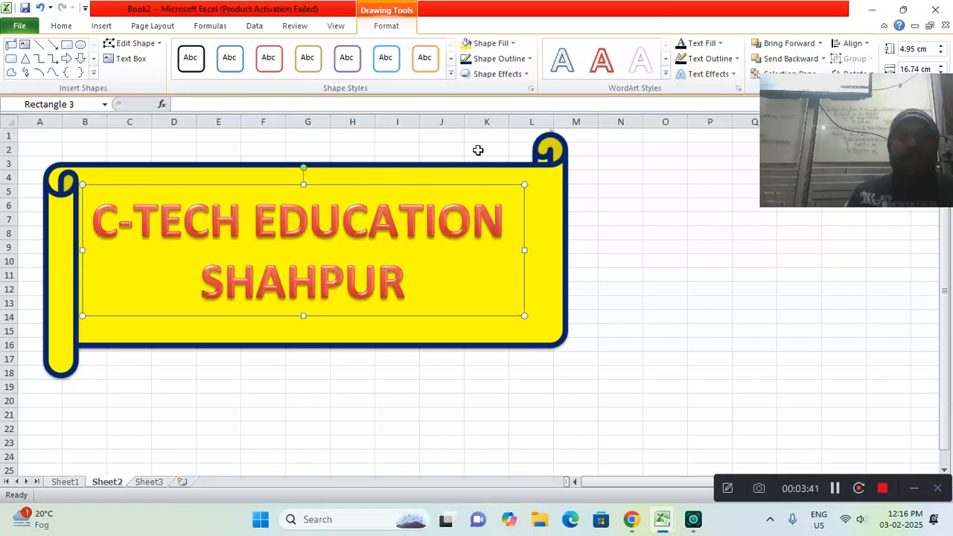
pyautogui.click(703, 43)
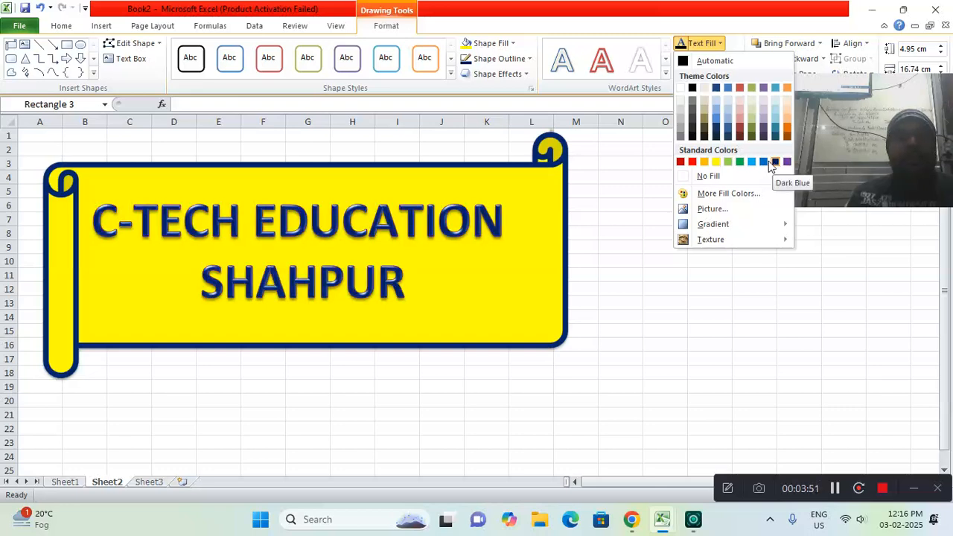
pyautogui.click(692, 162)
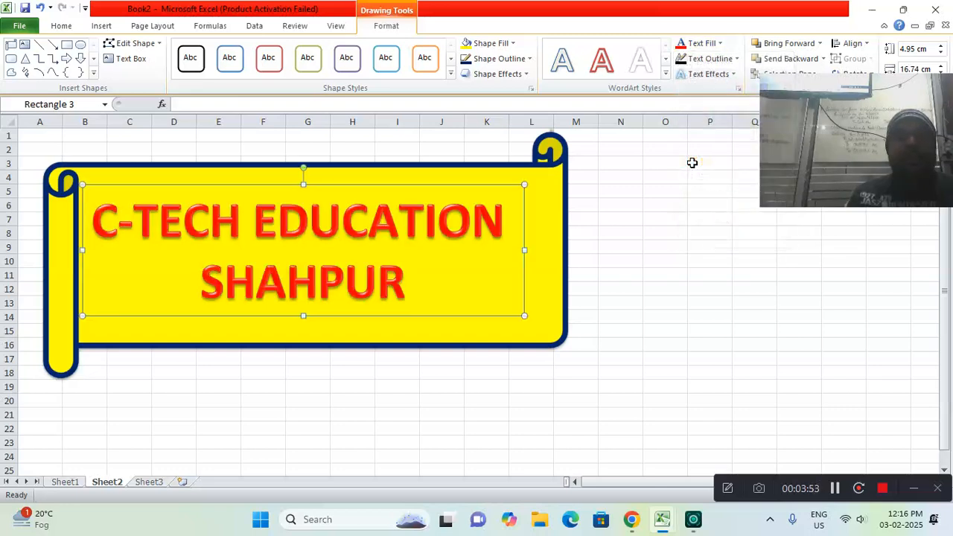
# Give the WordArt text a 1 pt outline in White, Background 1
pyautogui.click(707, 59)
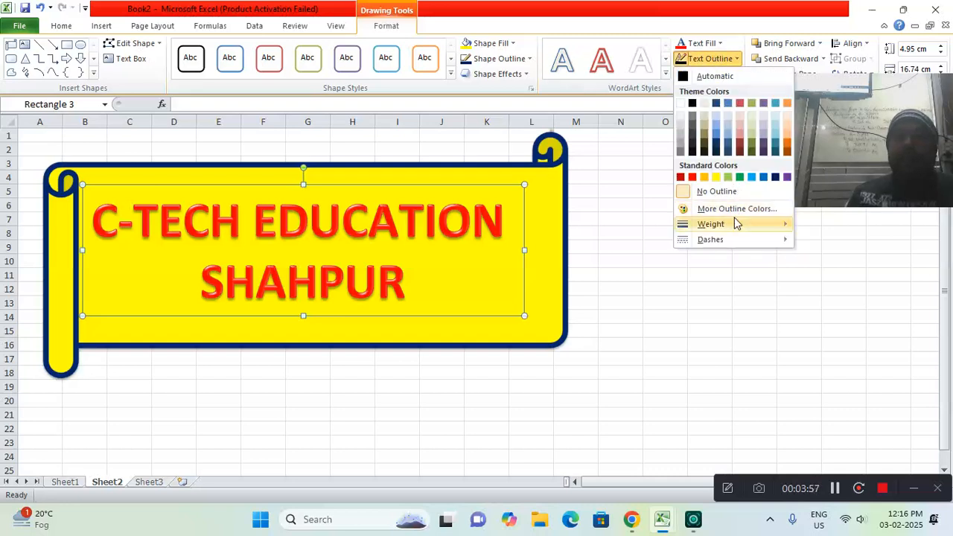
pyautogui.moveTo(734, 222)
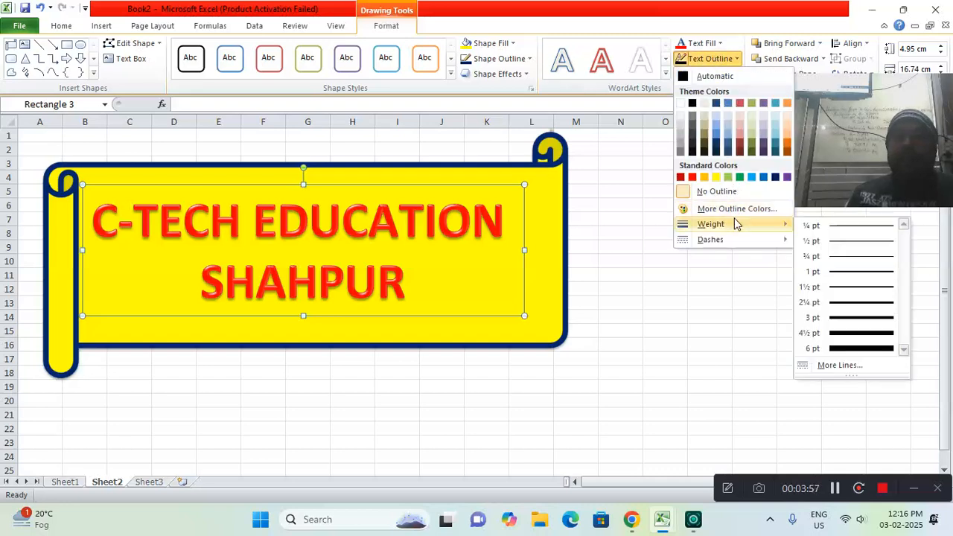
pyautogui.click(843, 274)
pyautogui.click(714, 58)
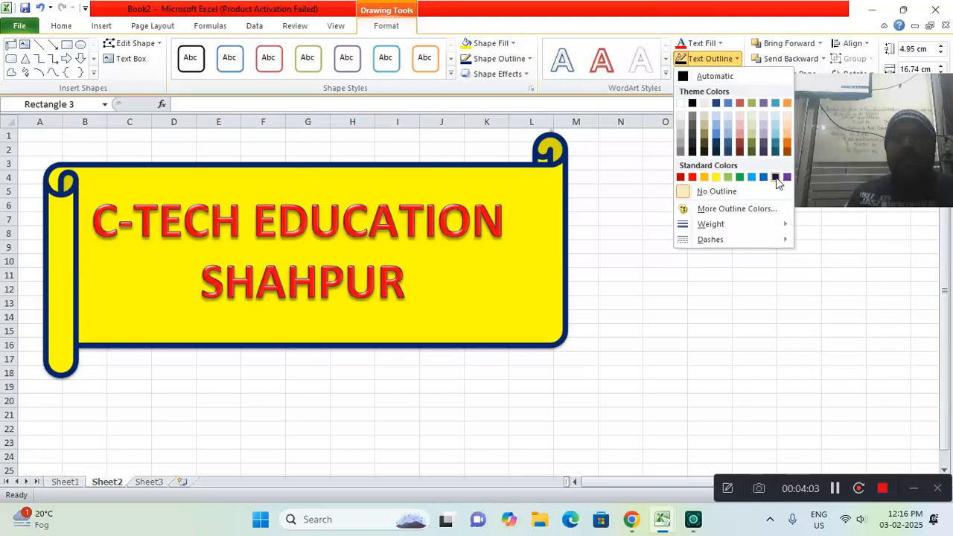
pyautogui.click(680, 105)
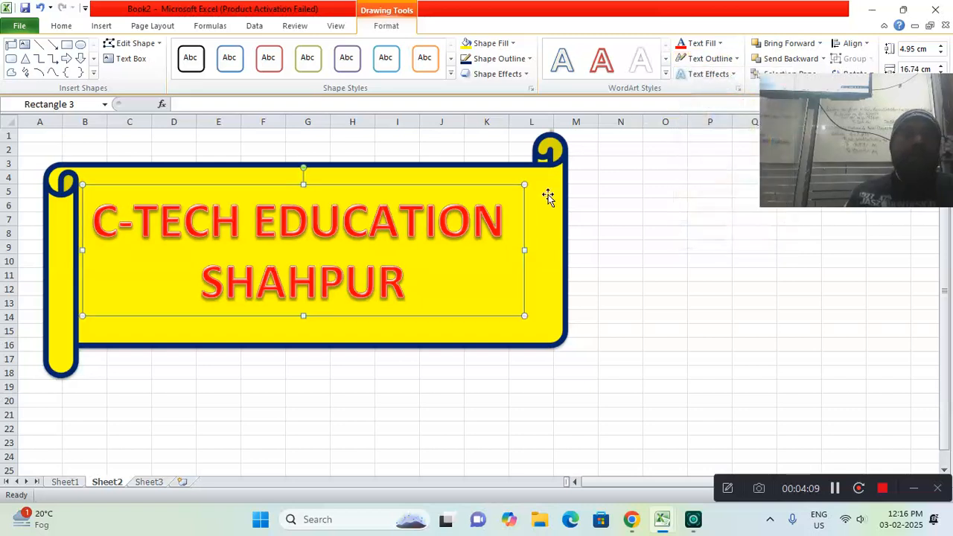
pyautogui.click(586, 192)
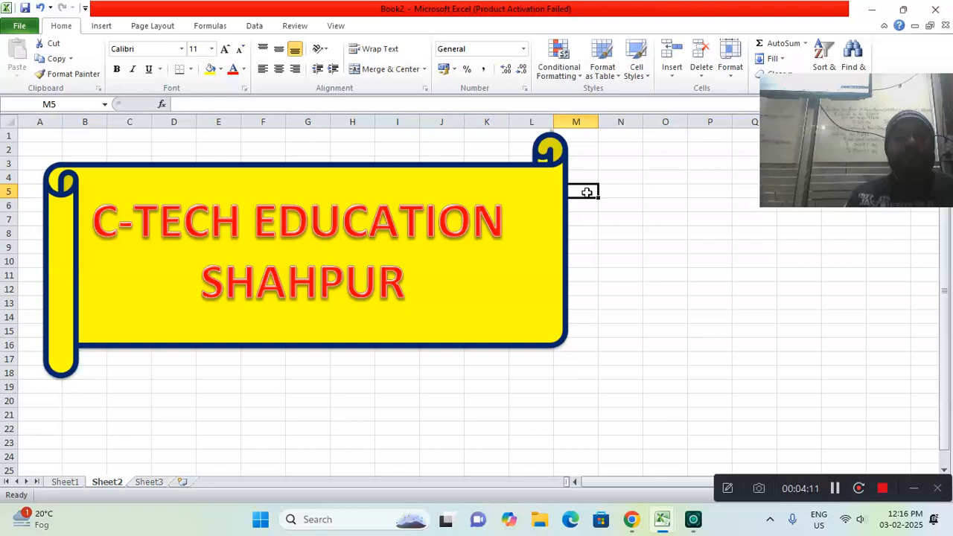
# Open the SmartArt graphic chooser on Sheet3 and browse the layouts of all categories
pyautogui.click(102, 26)
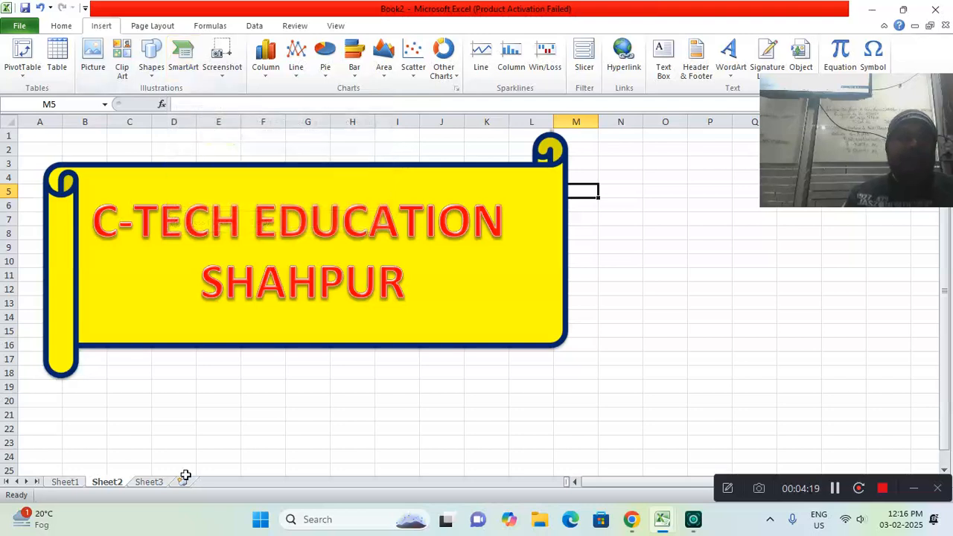
pyautogui.click(153, 482)
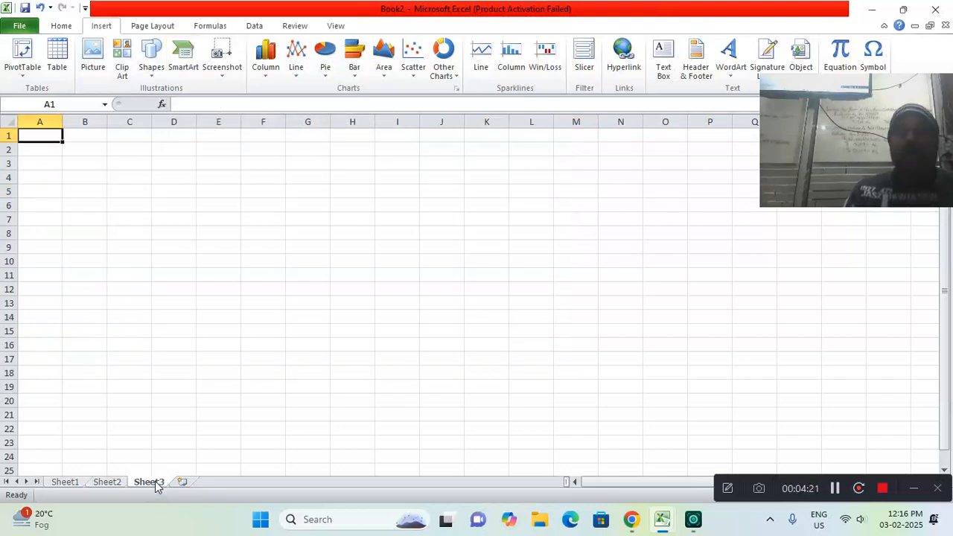
pyautogui.click(185, 67)
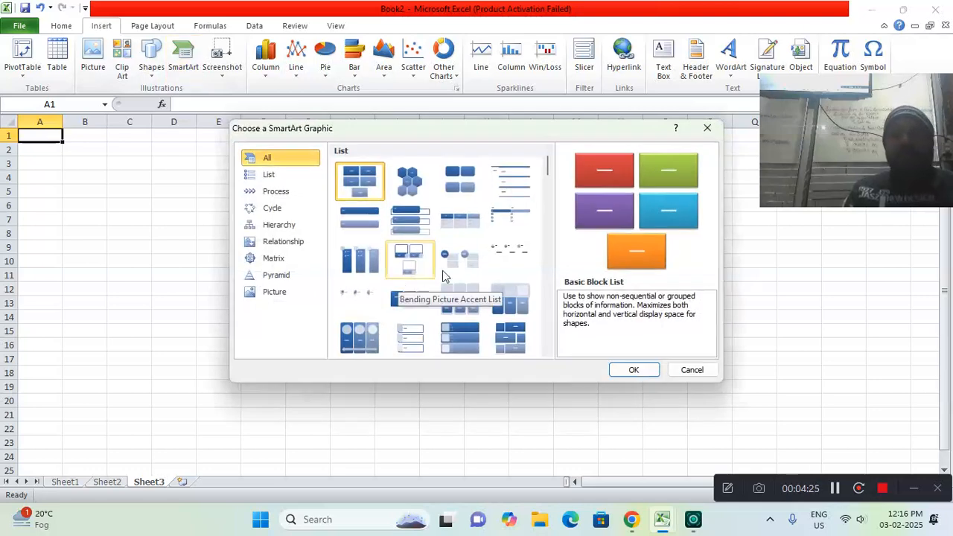
pyautogui.click(272, 174)
pyautogui.click(279, 158)
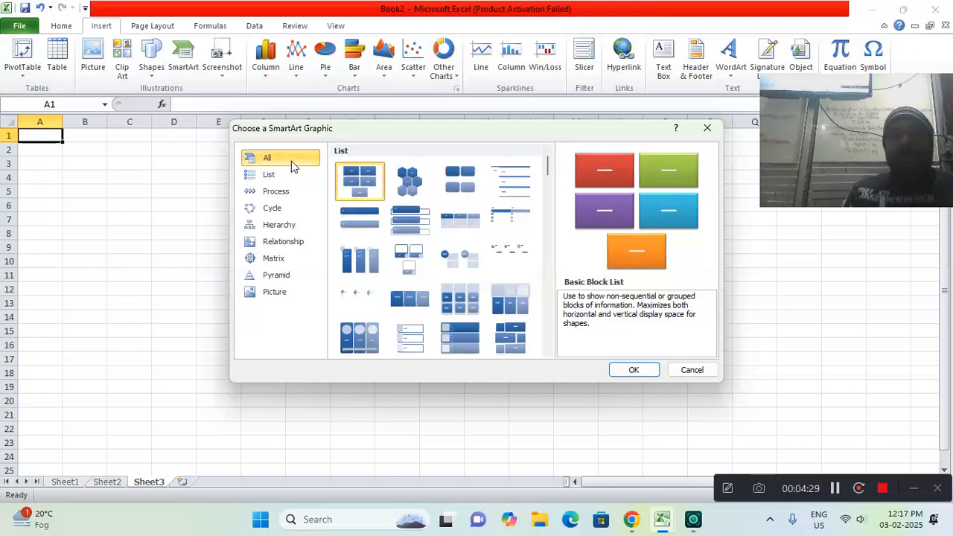
pyautogui.moveTo(548, 167); pyautogui.dragTo(571, 286)
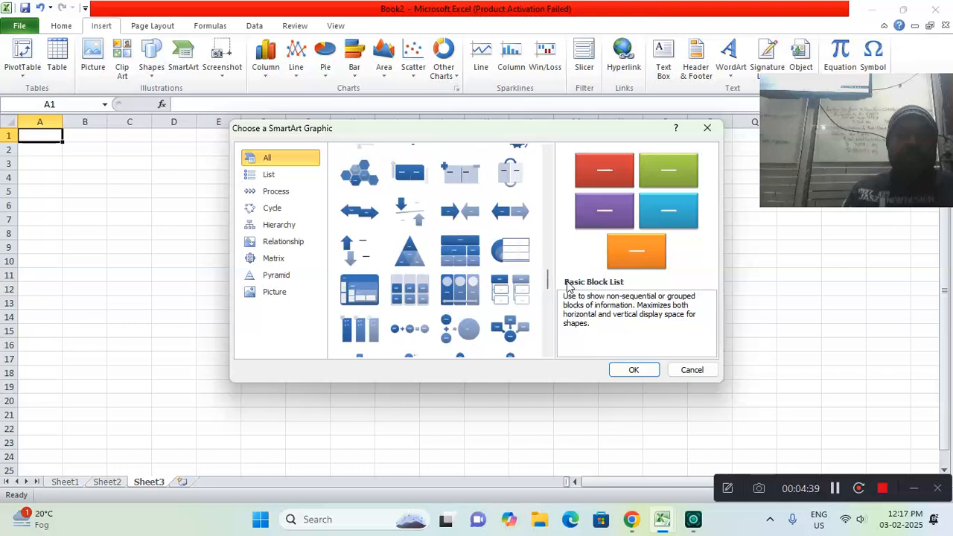
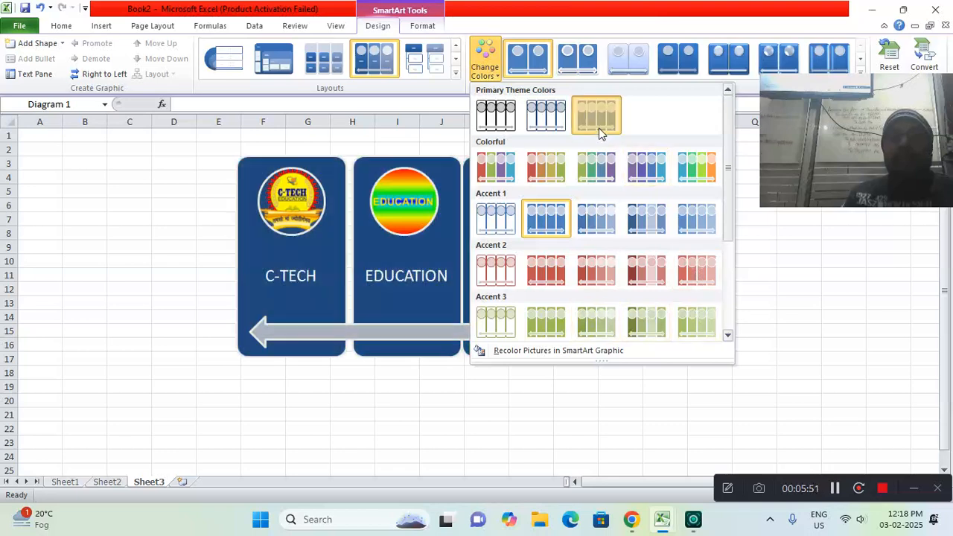
# Recolor the Sheet3 SmartArt graphic with the dark-filled Primary Theme Colors variant and apply the third 3-D style to it
pyautogui.click(599, 128)
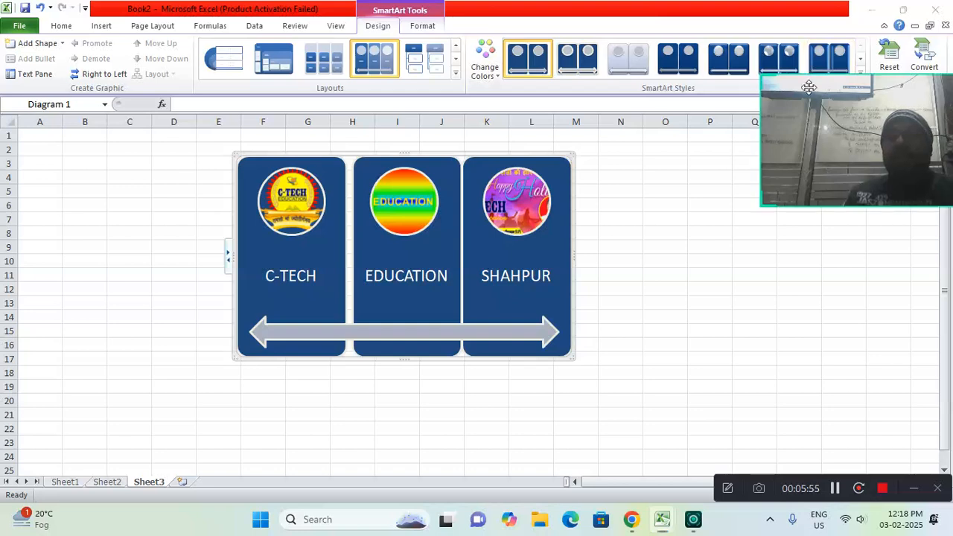
pyautogui.moveTo(811, 76); pyautogui.dragTo(818, 117)
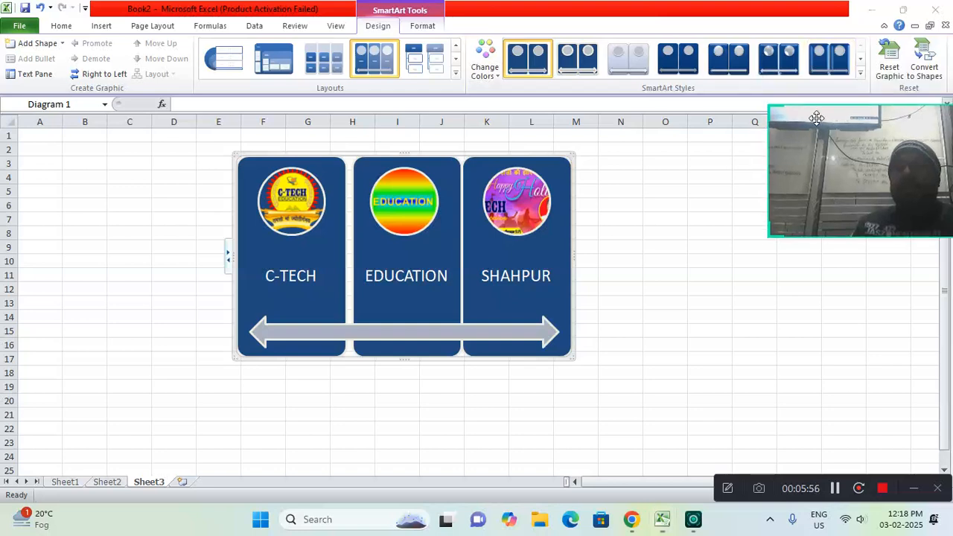
pyautogui.click(859, 77)
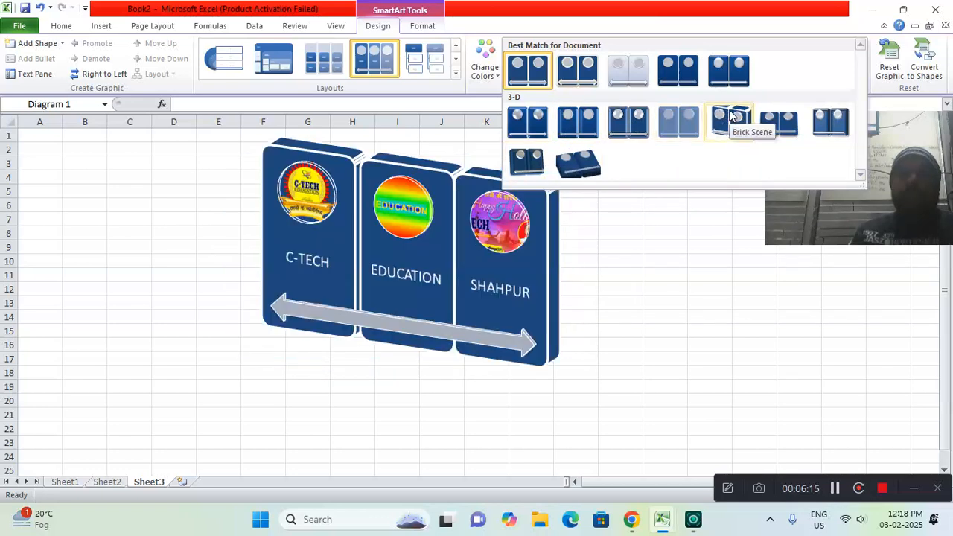
pyautogui.click(627, 123)
pyautogui.click(605, 185)
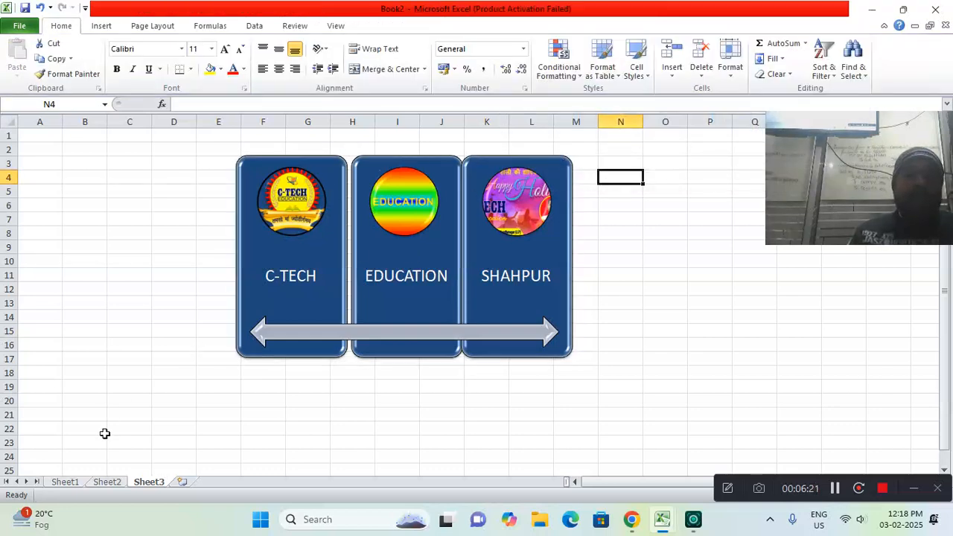
# Add a new worksheet, Sheet4, and open the SmartArt graphic chooser on it
pyautogui.click(180, 482)
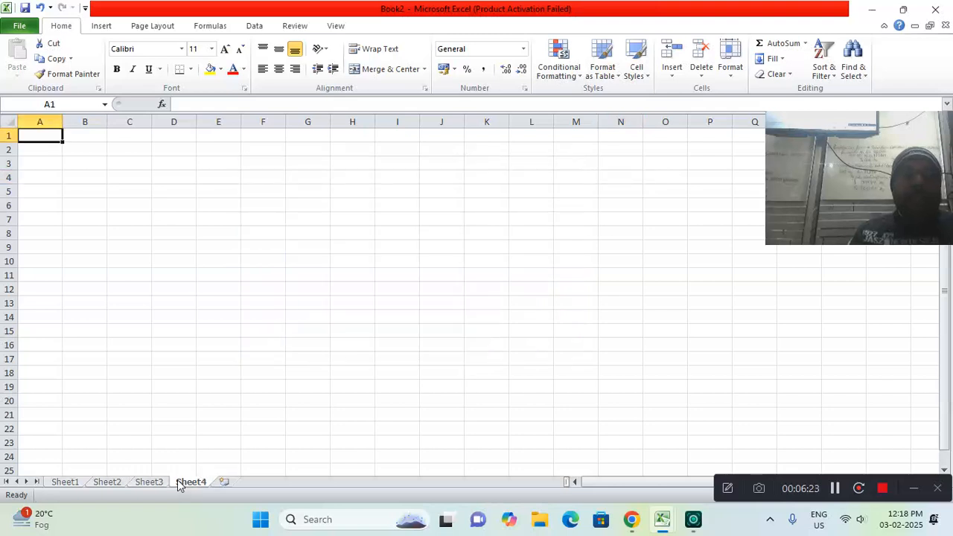
pyautogui.click(109, 32)
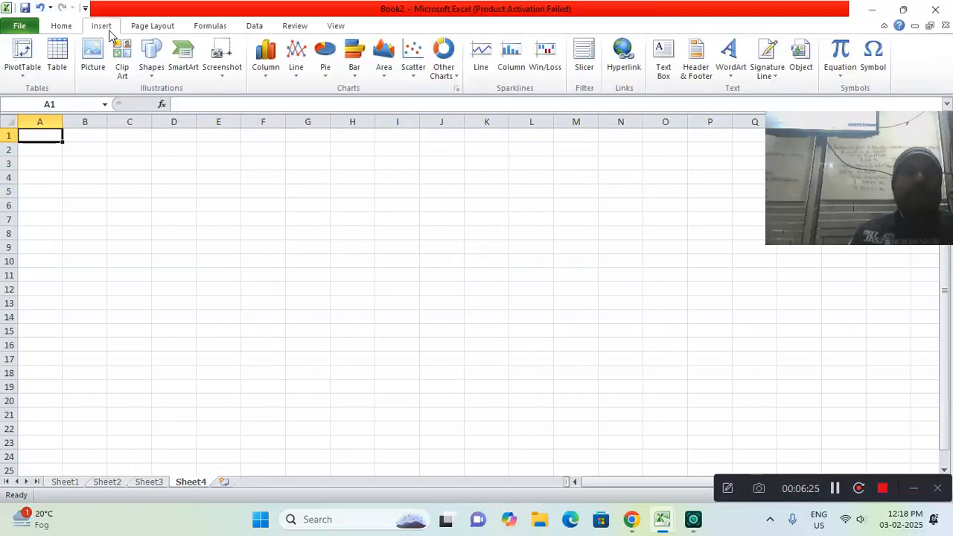
pyautogui.click(186, 59)
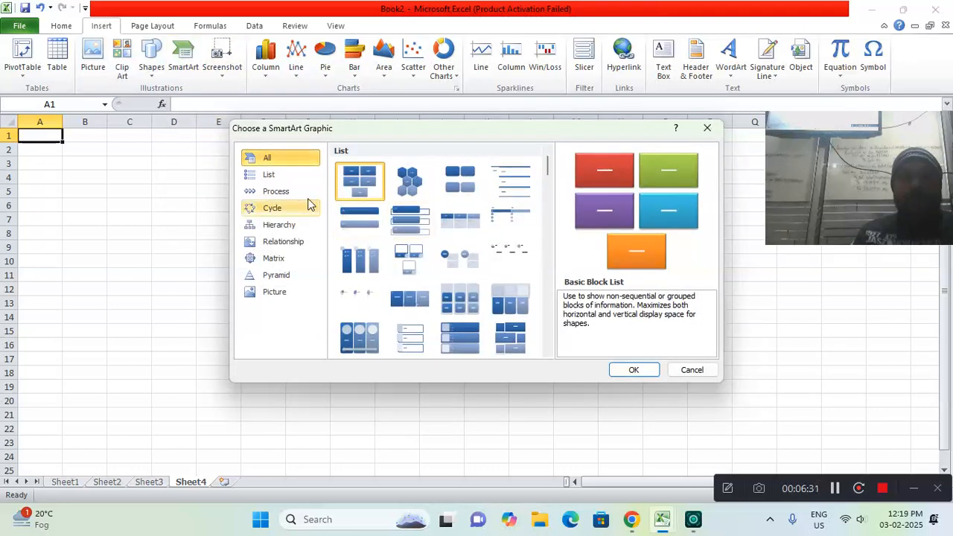
# Browse the SmartArt layouts of the Process, Cycle, Hierarchy, Relationship, Matrix, Pyramid and Picture categories
pyautogui.click(276, 192)
pyautogui.click(282, 210)
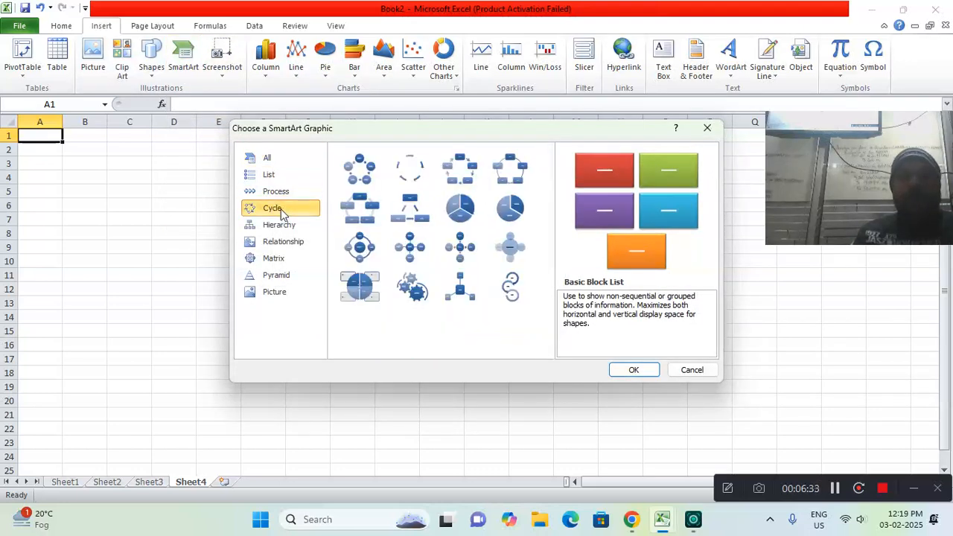
pyautogui.click(279, 225)
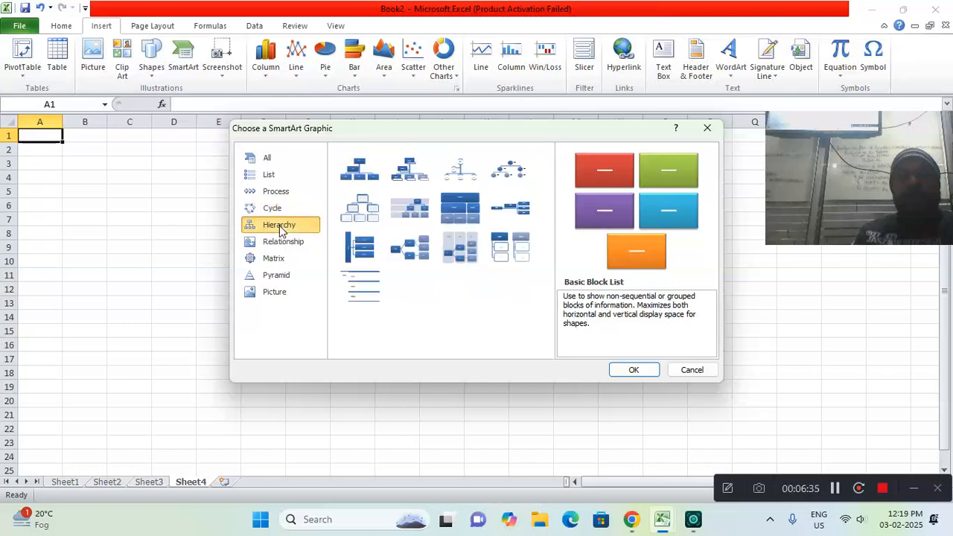
pyautogui.click(276, 243)
pyautogui.click(273, 260)
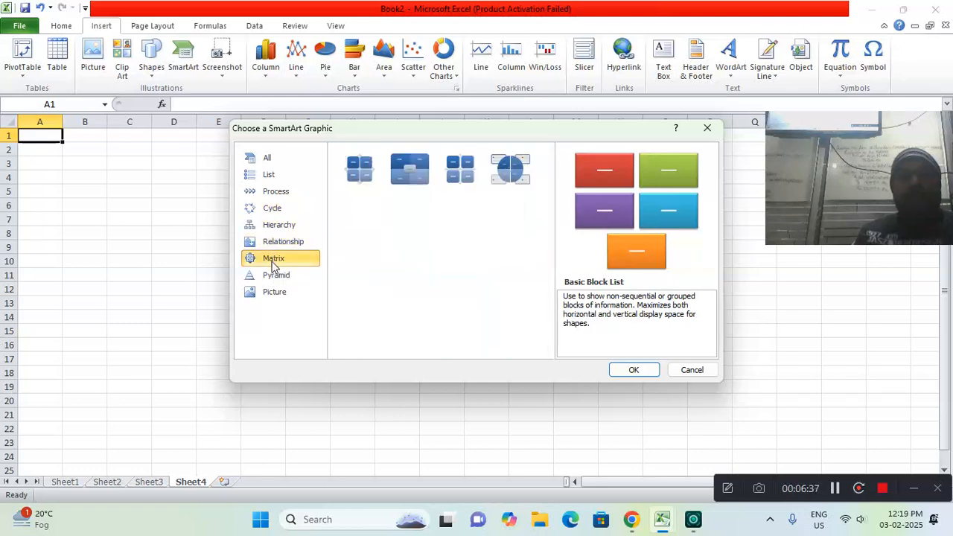
pyautogui.click(273, 278)
pyautogui.click(272, 291)
pyautogui.click(269, 259)
pyautogui.click(266, 244)
pyautogui.click(266, 225)
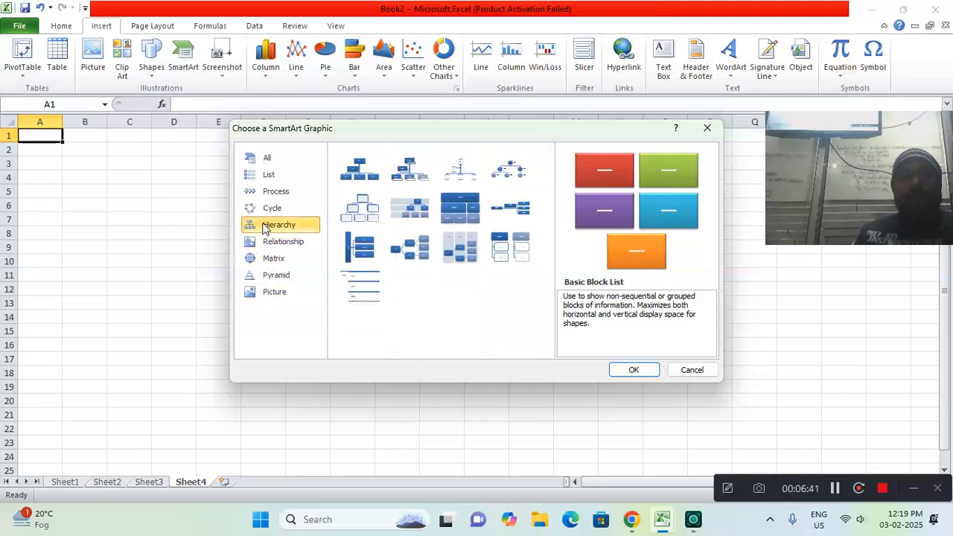
# Insert a Block Cycle SmartArt graphic from the Cycle category on Sheet4
pyautogui.click(264, 210)
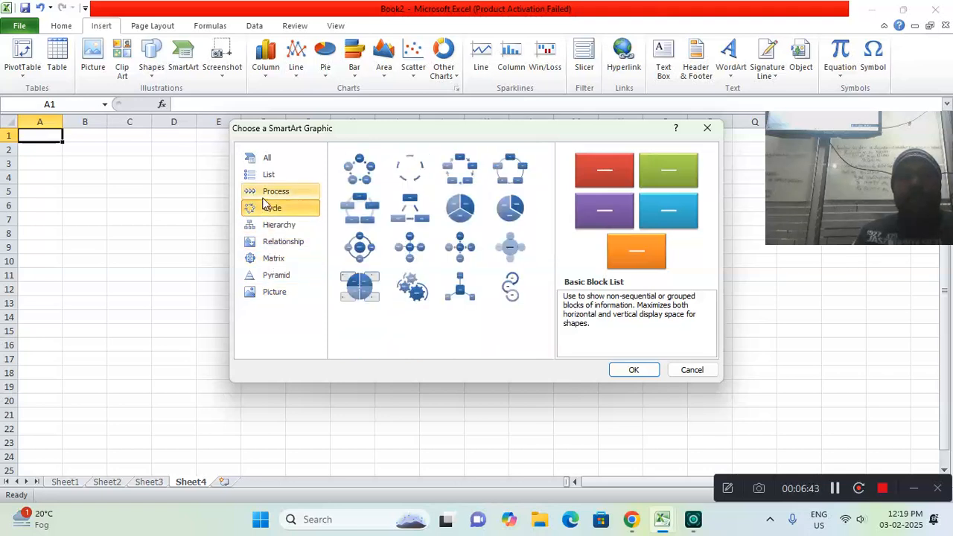
pyautogui.click(469, 173)
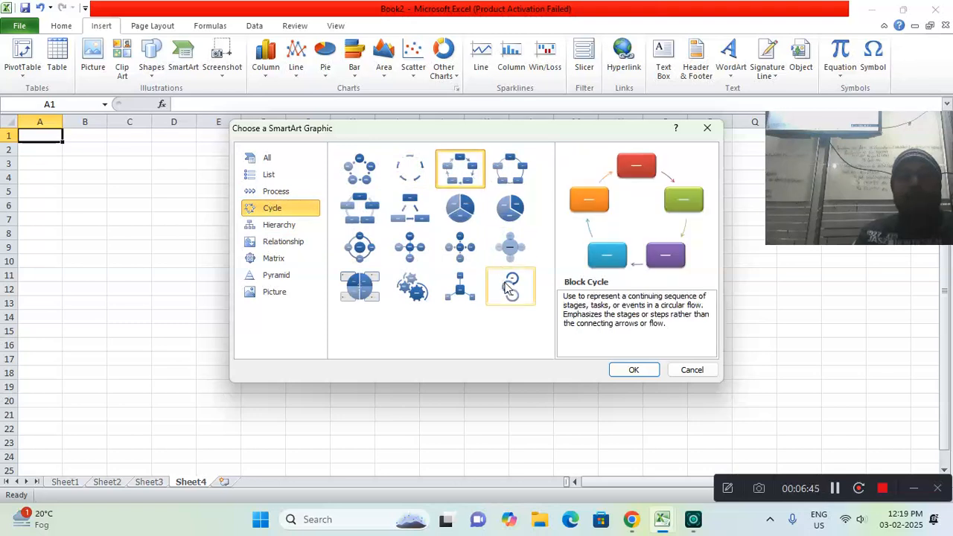
pyautogui.click(627, 369)
# Label the first three cycle blocks, clockwise from the top one, C-TECH, EDUCATION and INSTITUTE
pyautogui.click(504, 250)
pyautogui.click(491, 229)
pyautogui.write('C-TECH')
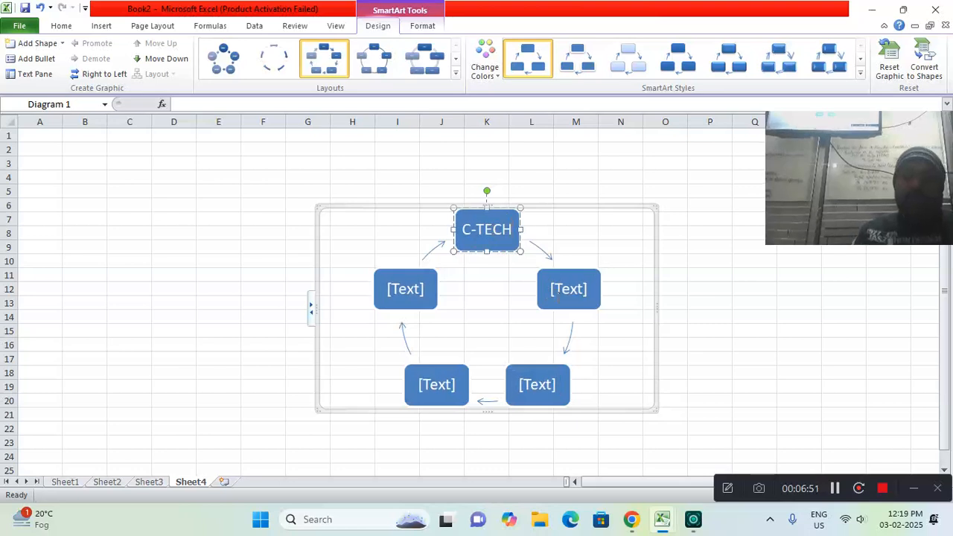
pyautogui.click(558, 296)
pyautogui.write('EDUCATION')
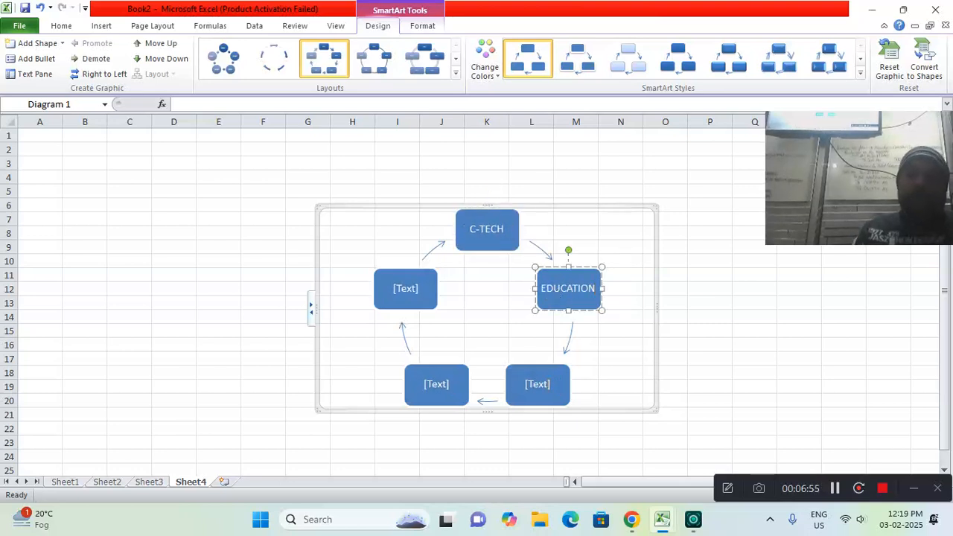
pyautogui.click(543, 393)
pyautogui.write('INS')
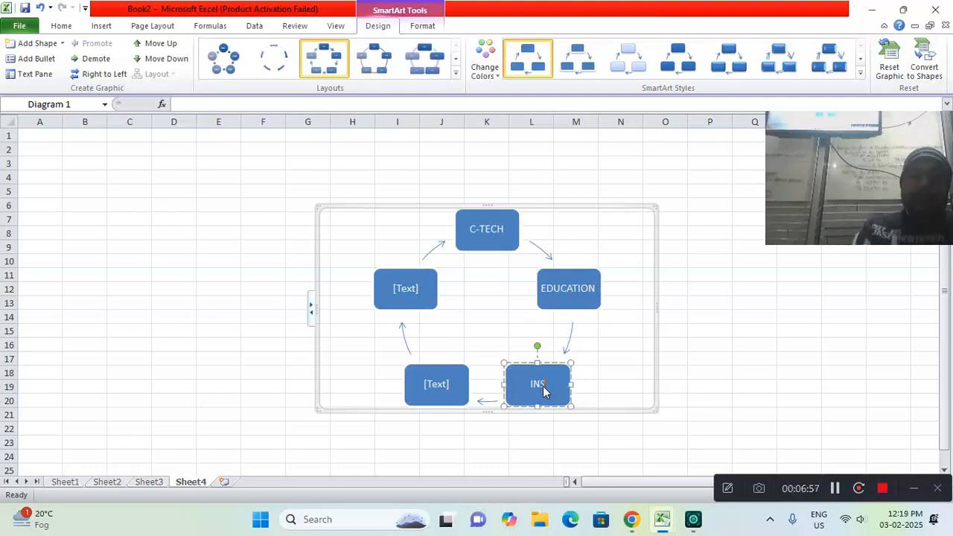
pyautogui.write('TITUTE')
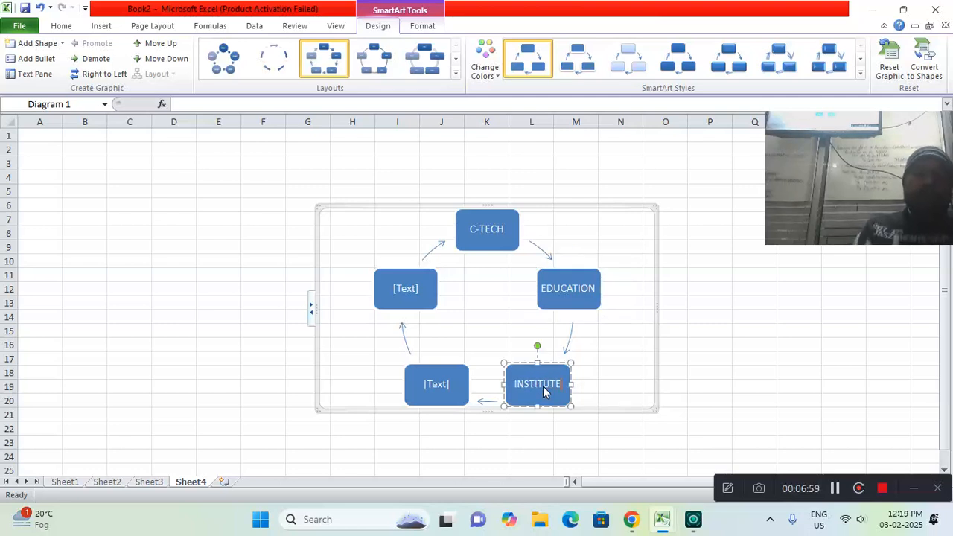
# Label the two remaining cycle blocks COMPUTER and SHAHPUR, continuing clockwise
pyautogui.click(436, 392)
pyautogui.write('COMPUTER')
pyautogui.click(399, 285)
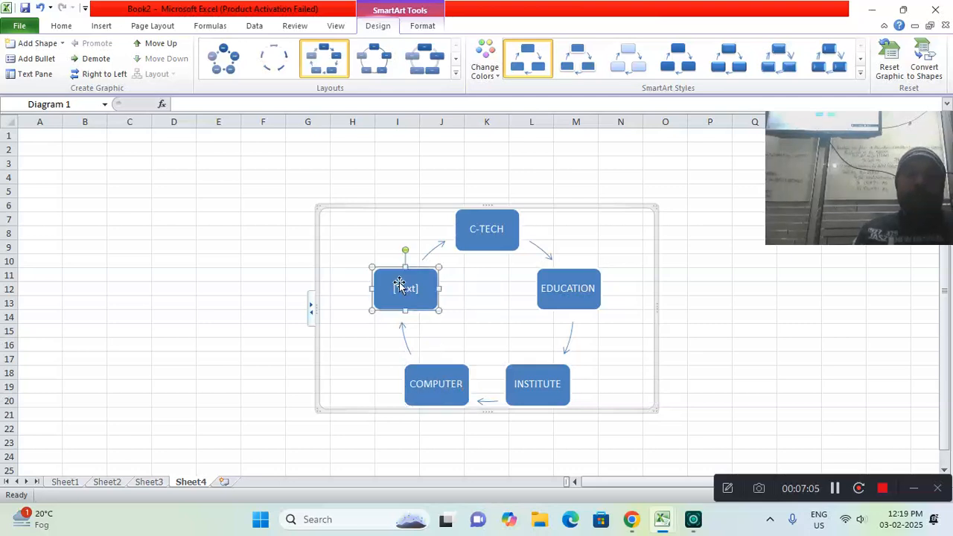
pyautogui.click(400, 291)
pyautogui.write('SHAHPUR')
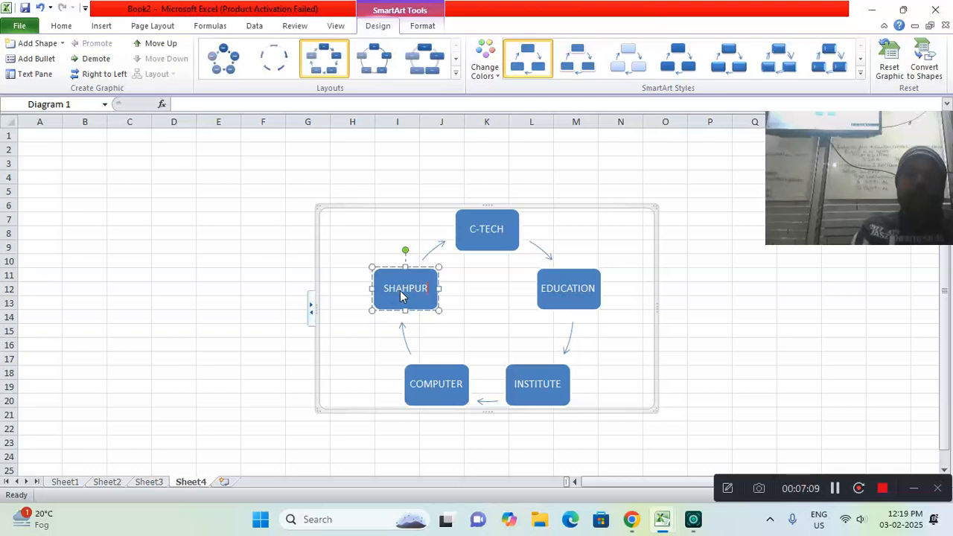
# Move the cycle graphic up toward column D and enlarge it to cover about columns D to O and rows 3 to 23
pyautogui.moveTo(586, 207); pyautogui.dragTo(459, 159)
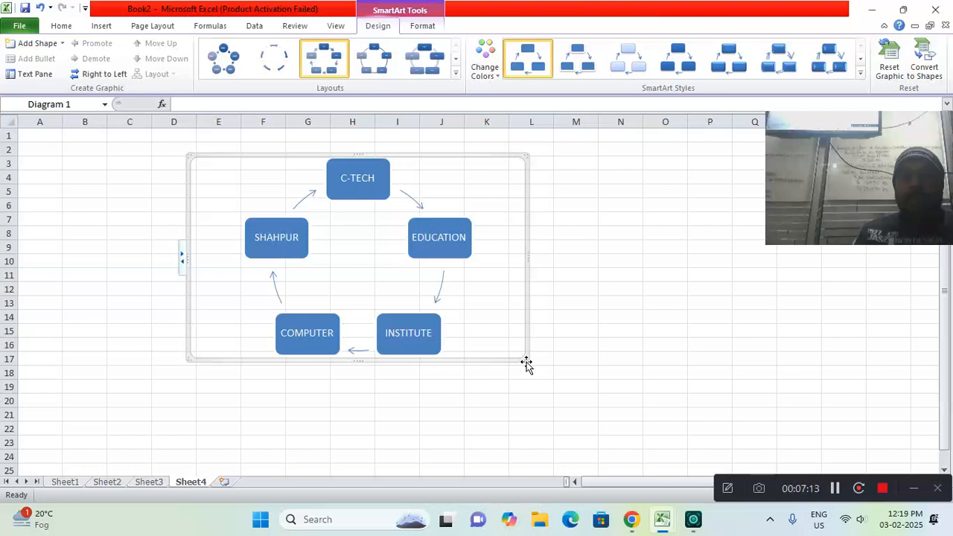
pyautogui.moveTo(525, 357); pyautogui.dragTo(670, 446)
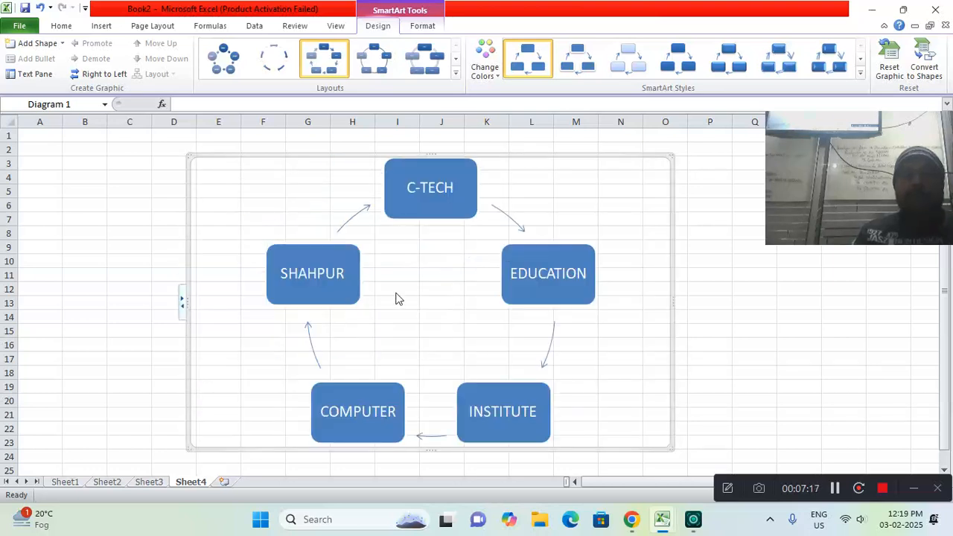
# Recolor the cycle graphic with the last Colorful variant and apply the Intense Effect SmartArt style
pyautogui.click(484, 58)
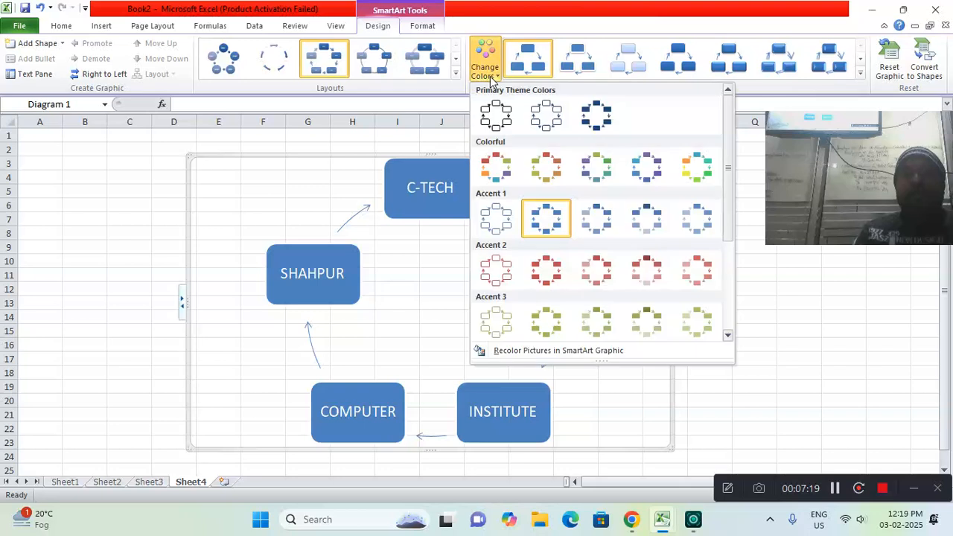
pyautogui.click(686, 171)
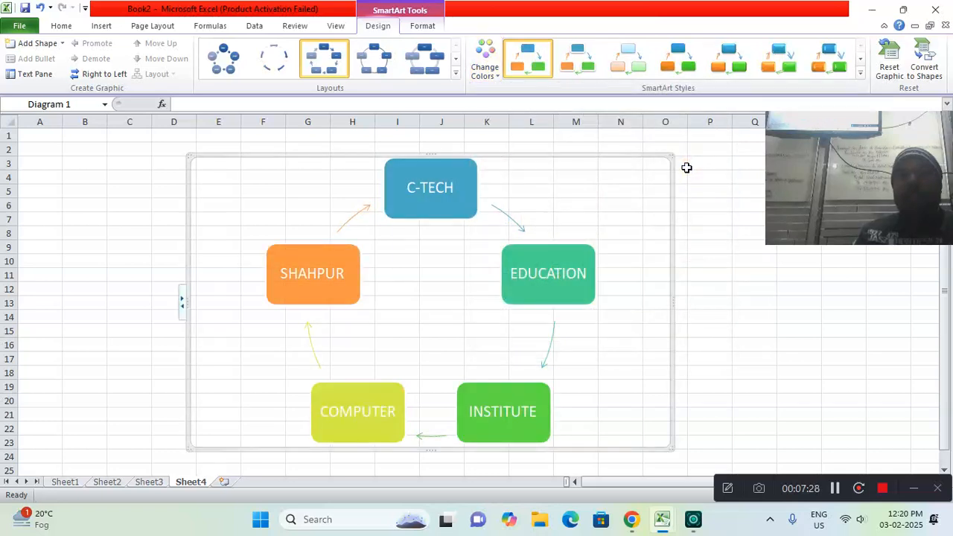
pyautogui.click(860, 76)
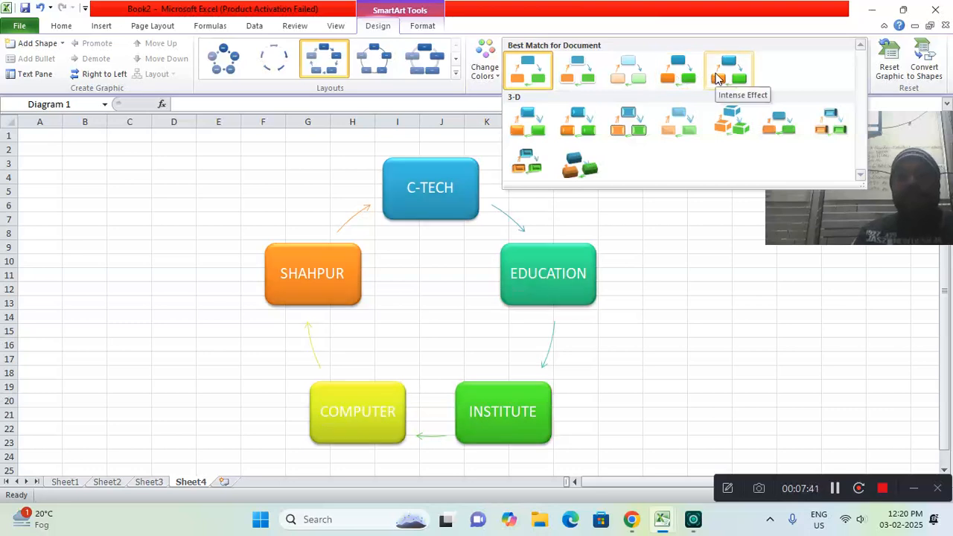
pyautogui.click(718, 73)
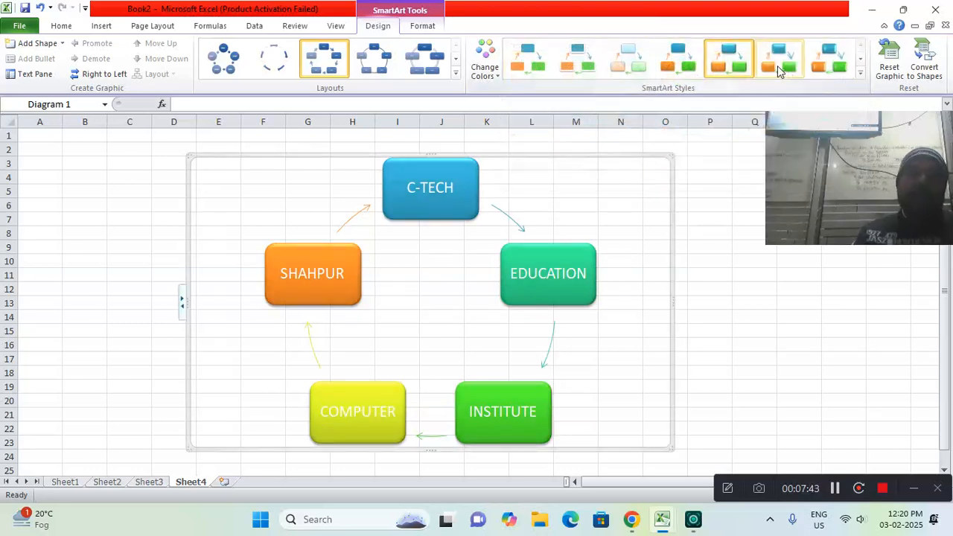
# Change the SmartArt layout to the last cycle layout, a vertical chain of circular arrows, and deselect the graphic
pyautogui.click(456, 77)
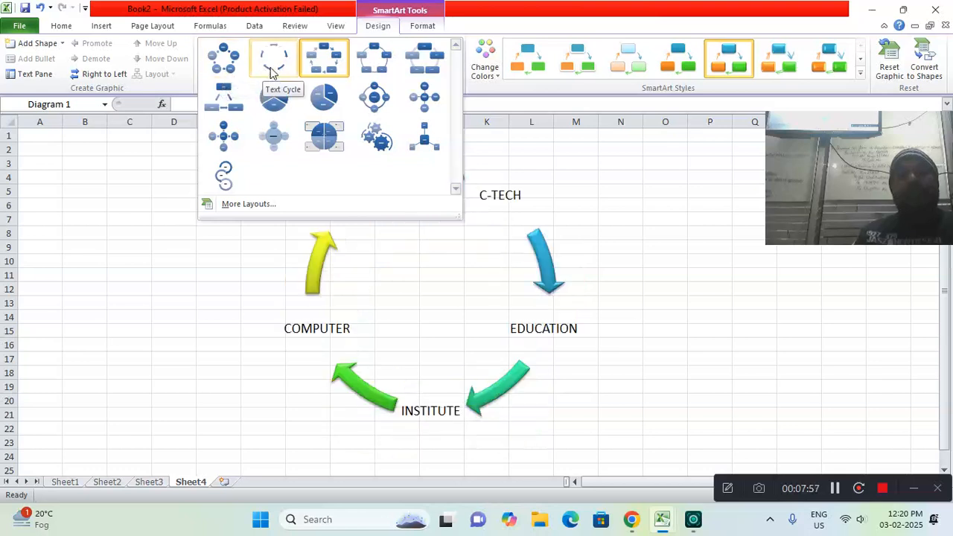
pyautogui.click(224, 176)
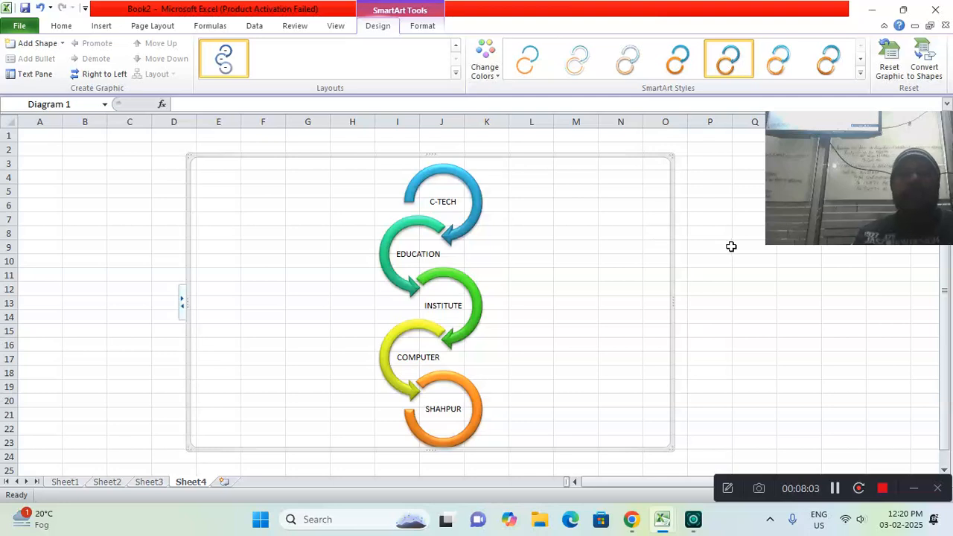
pyautogui.click(719, 222)
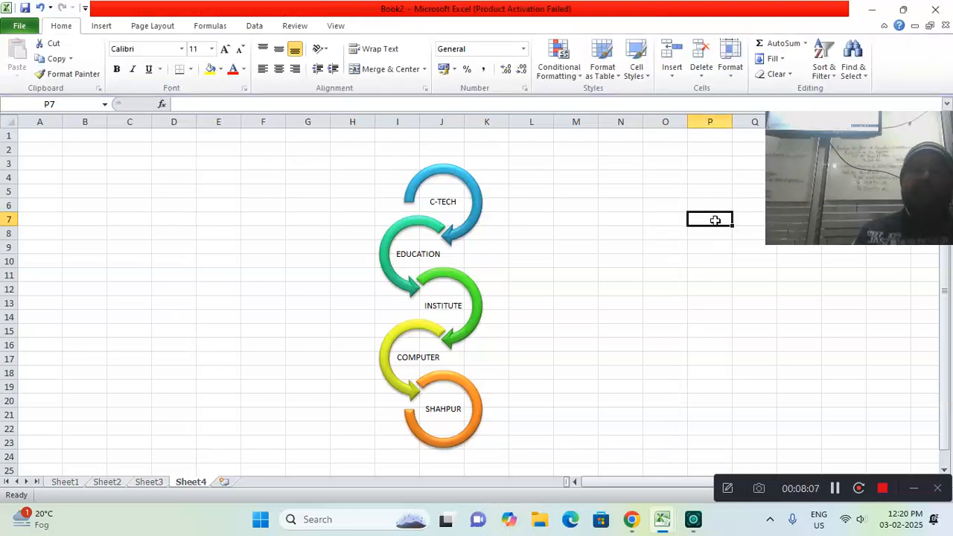
# Insert a screen clipping of the desktop's left half, from its upper edge down to the taskbar, into Sheet4
pyautogui.click(102, 27)
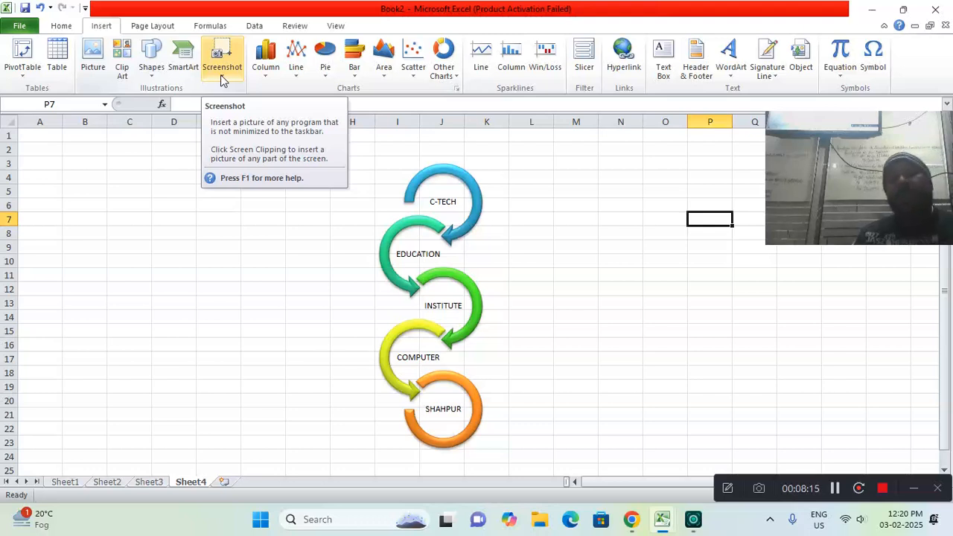
pyautogui.moveTo(663, 523)
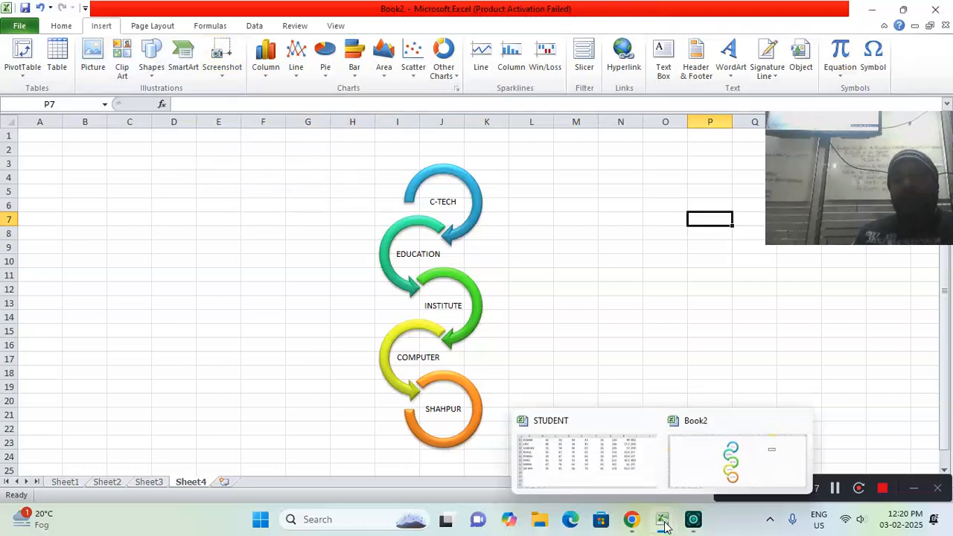
pyautogui.moveTo(763, 423)
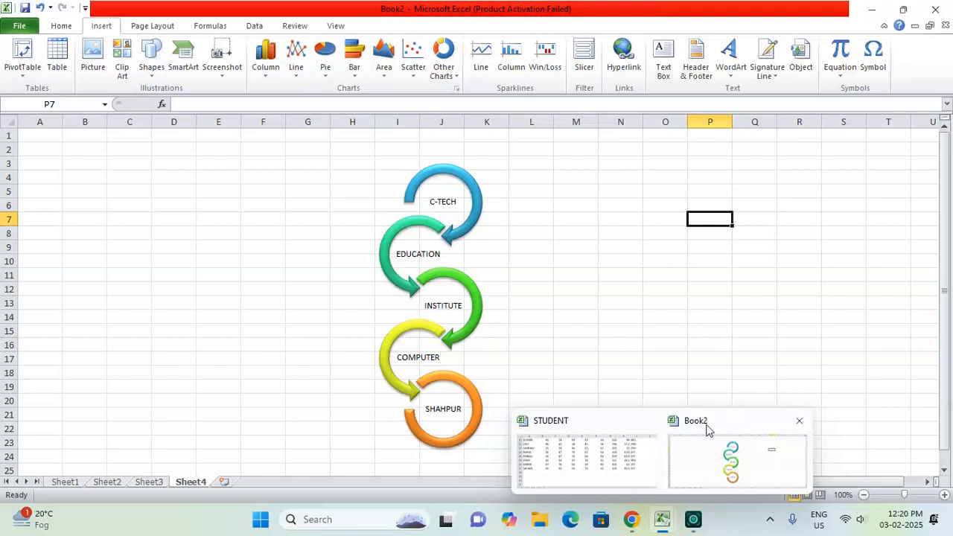
pyautogui.click(872, 11)
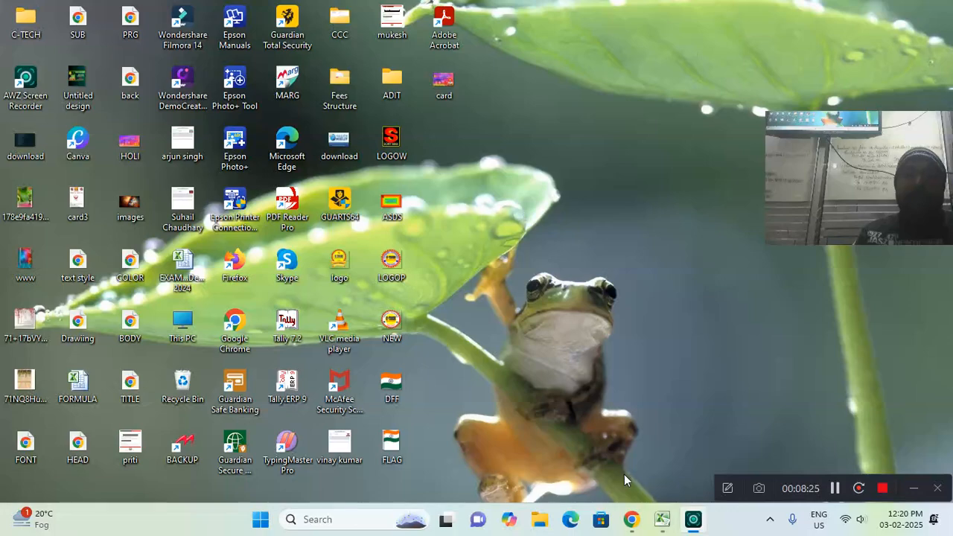
pyautogui.click(698, 458)
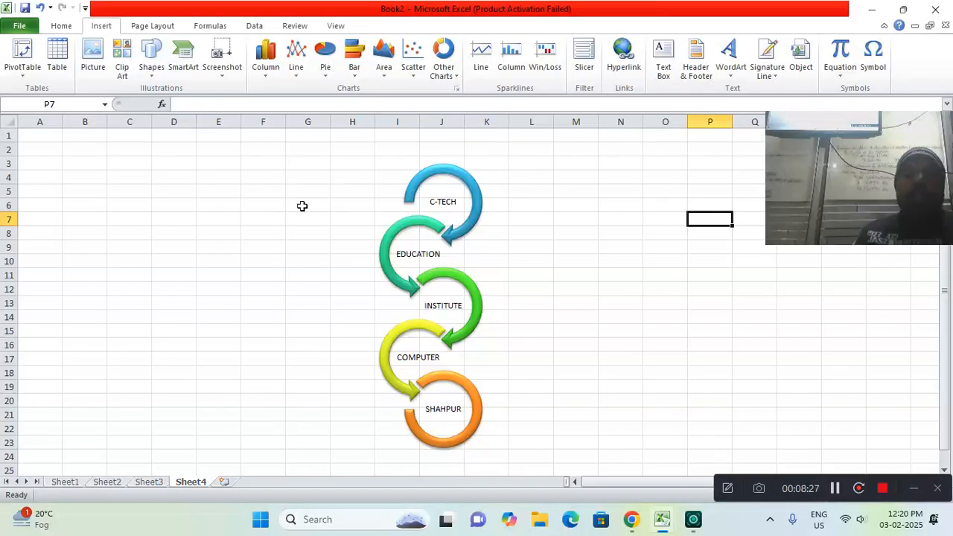
pyautogui.click(220, 74)
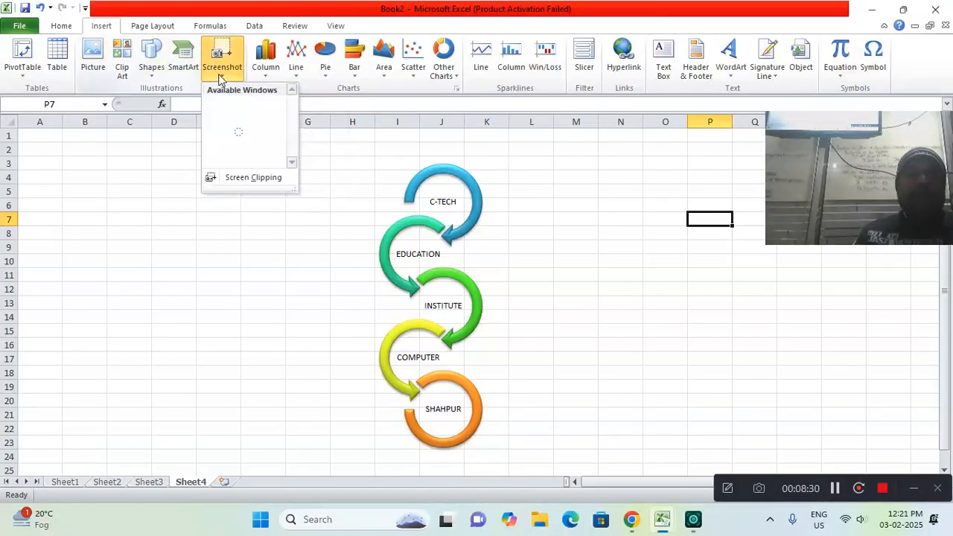
pyautogui.click(233, 183)
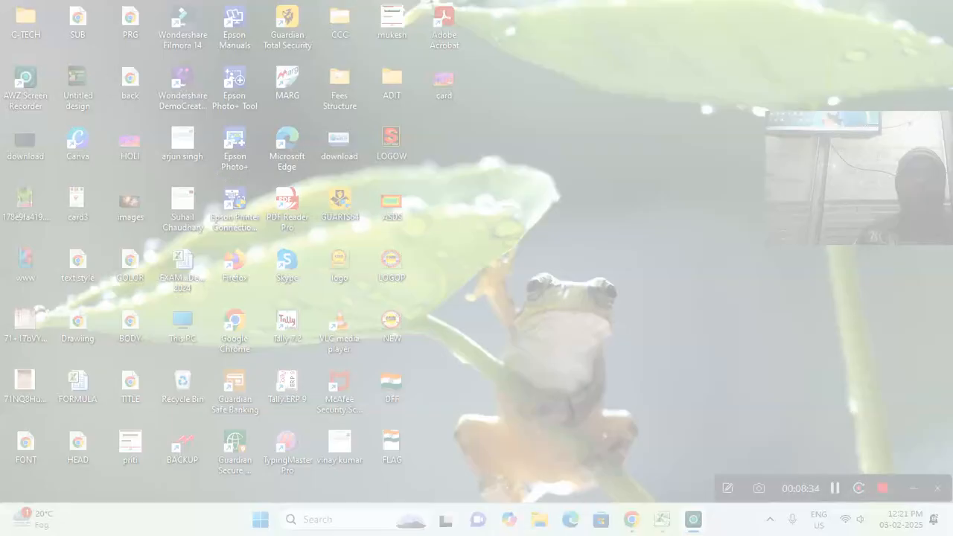
pyautogui.moveTo(3, 1); pyautogui.dragTo(489, 535)
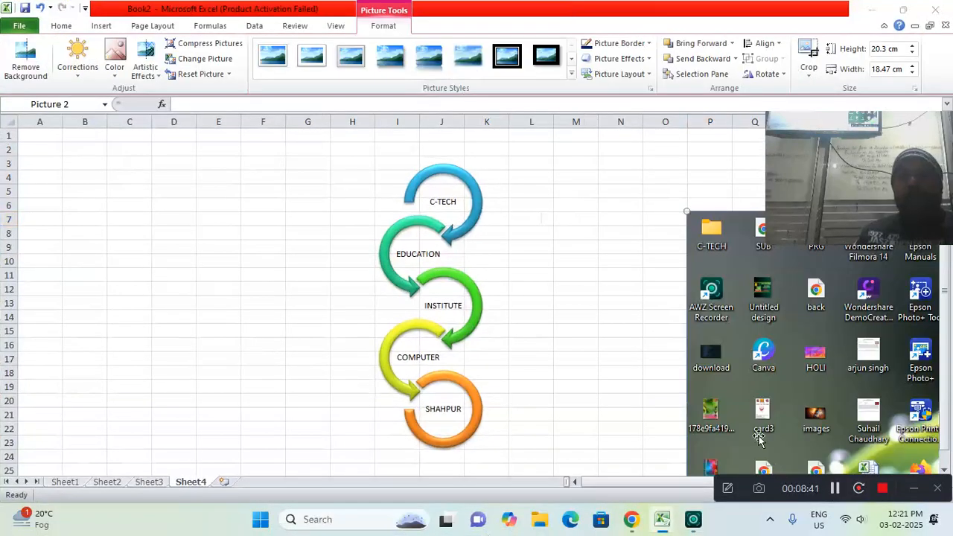
# Shrink the desktop clipping to about 12.84 by 11.68 cm beside the cycle graphic, and delete it
pyautogui.moveTo(758, 439); pyautogui.dragTo(134, 338)
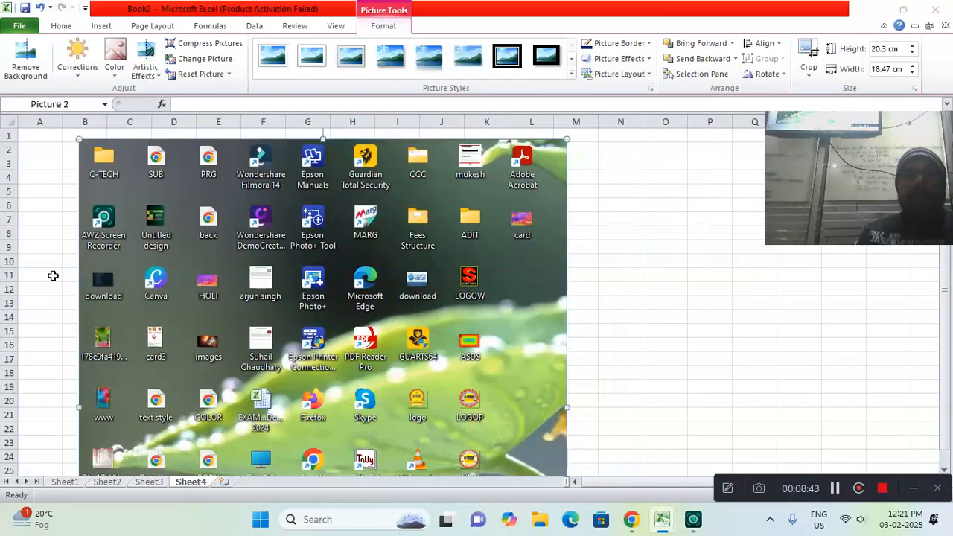
pyautogui.moveTo(80, 139); pyautogui.dragTo(256, 336)
pyautogui.moveTo(437, 423); pyautogui.dragTo(207, 221)
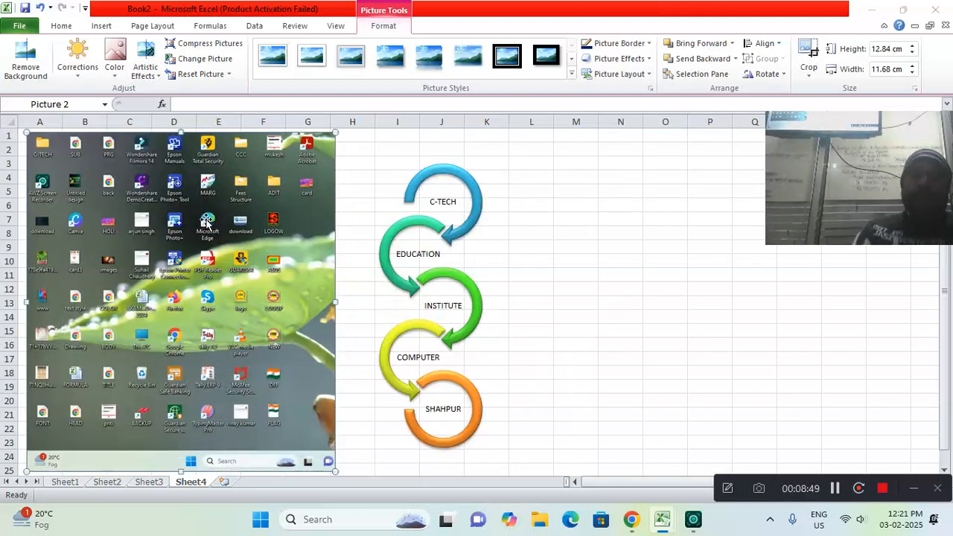
pyautogui.press('Delete')
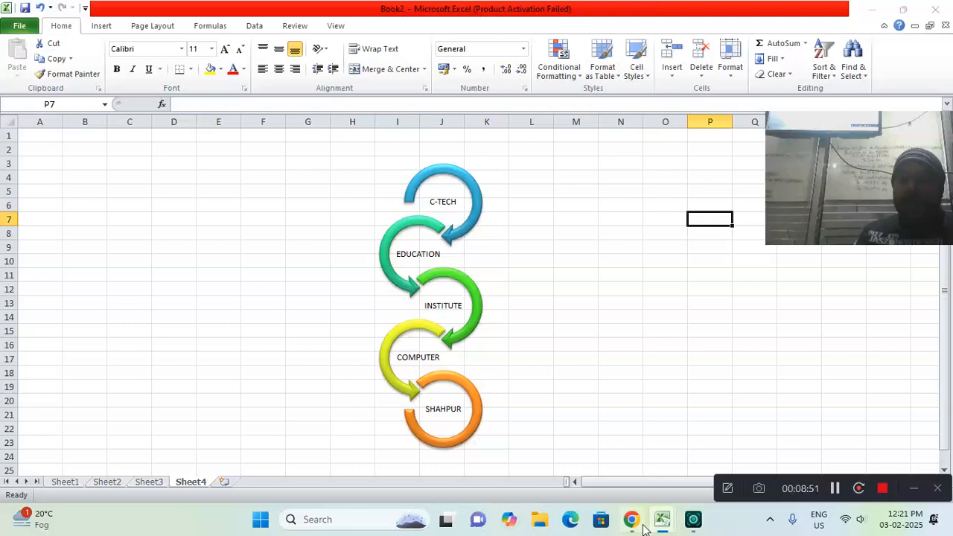
# Switch to the STUDENT workbook, zoom Sheet2 out to 130% so the whole marks table fits, and clear the table selection
pyautogui.moveTo(666, 526)
pyautogui.click(634, 468)
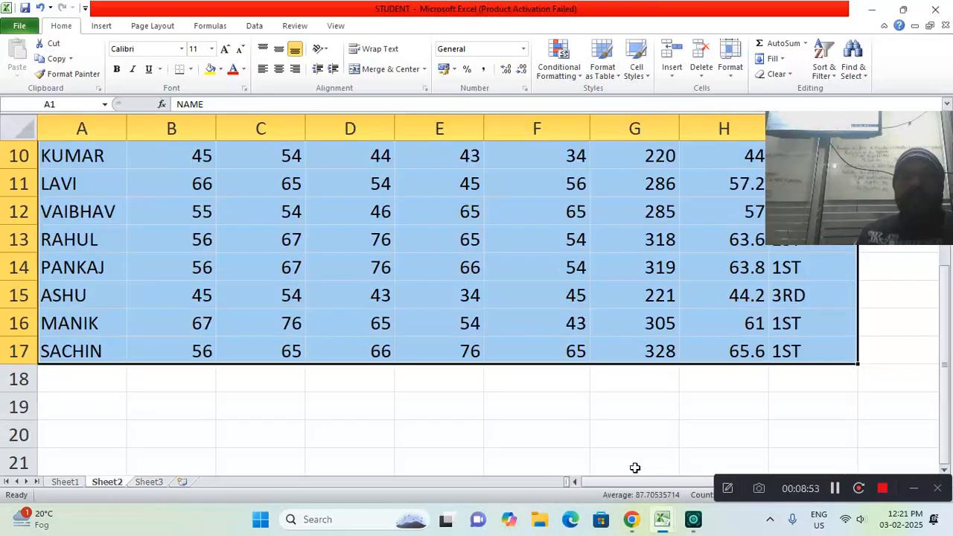
pyautogui.moveTo(944, 360); pyautogui.dragTo(944, 354)
pyautogui.click(727, 489)
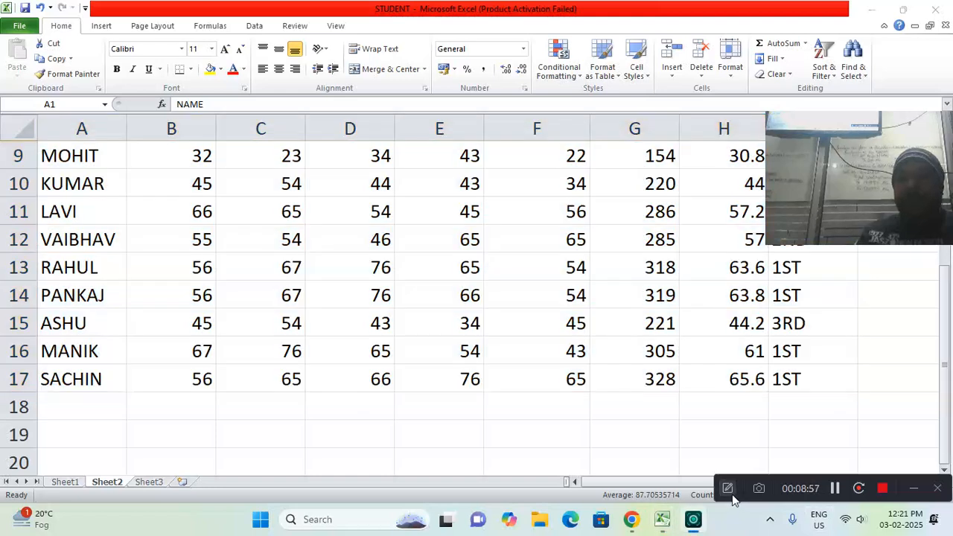
pyautogui.moveTo(740, 484); pyautogui.dragTo(179, 514)
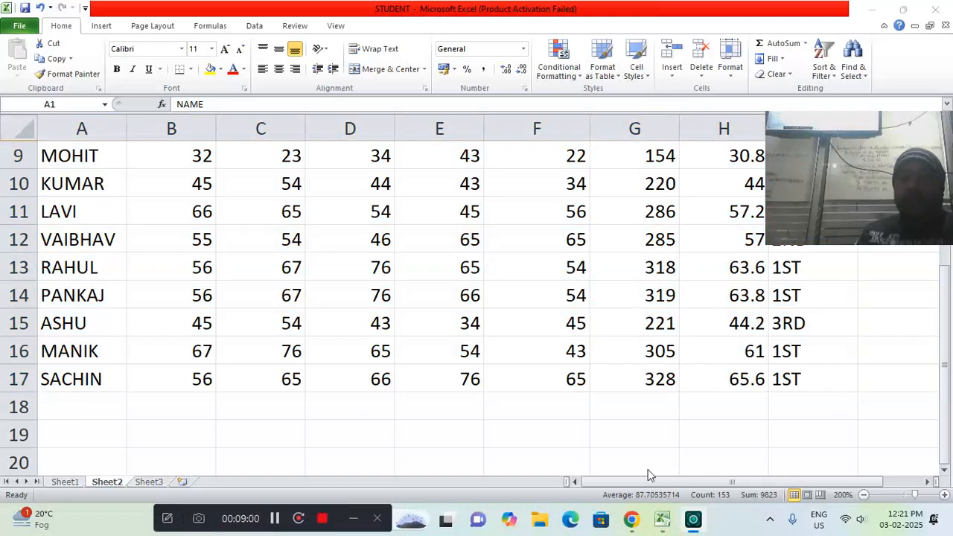
pyautogui.click(928, 486)
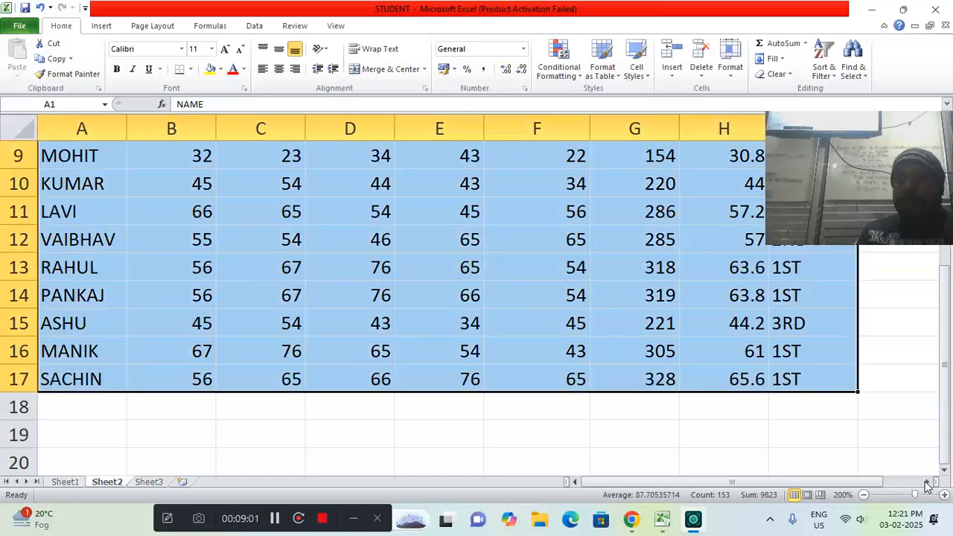
pyautogui.click(863, 494)
pyautogui.click(863, 494)
pyautogui.click(863, 494)
pyautogui.click(864, 494)
pyautogui.click(863, 495)
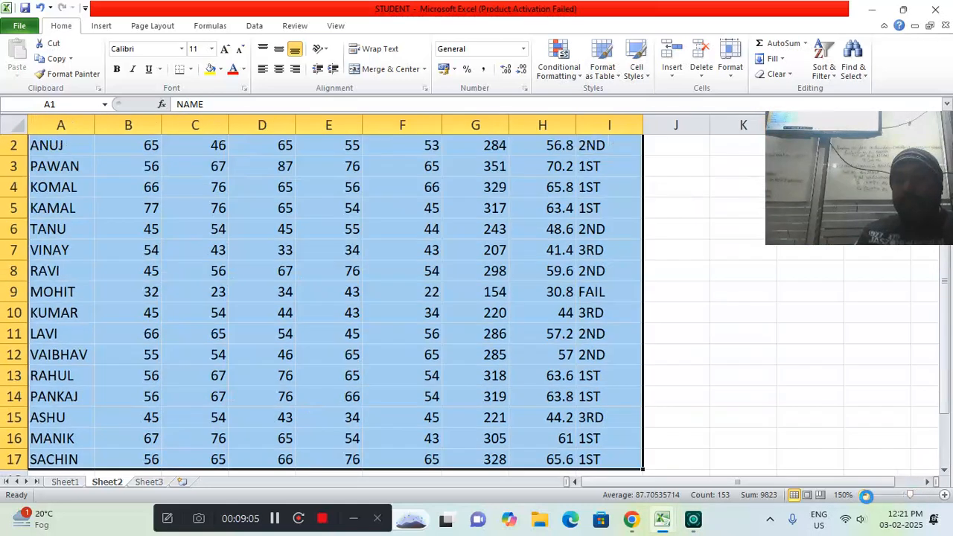
pyautogui.click(863, 494)
pyautogui.click(863, 494)
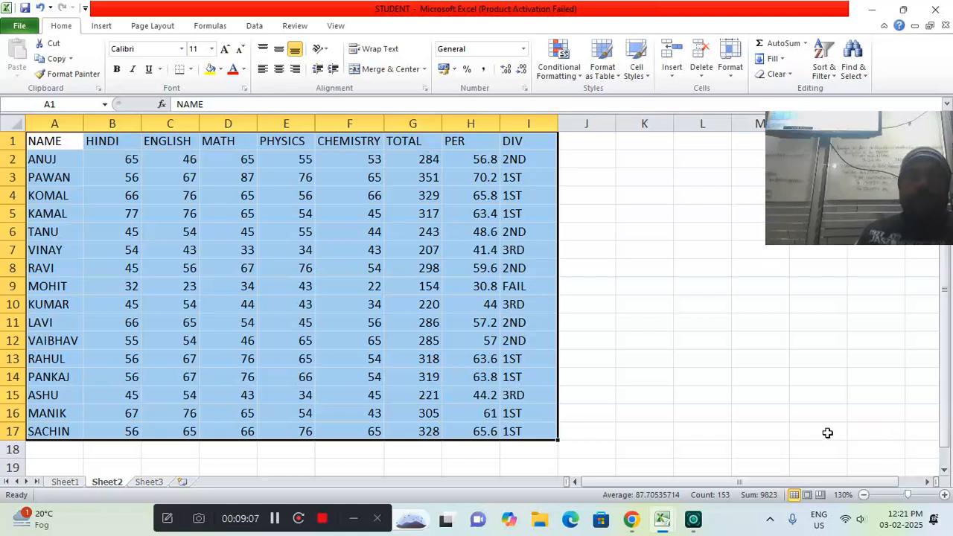
pyautogui.click(611, 423)
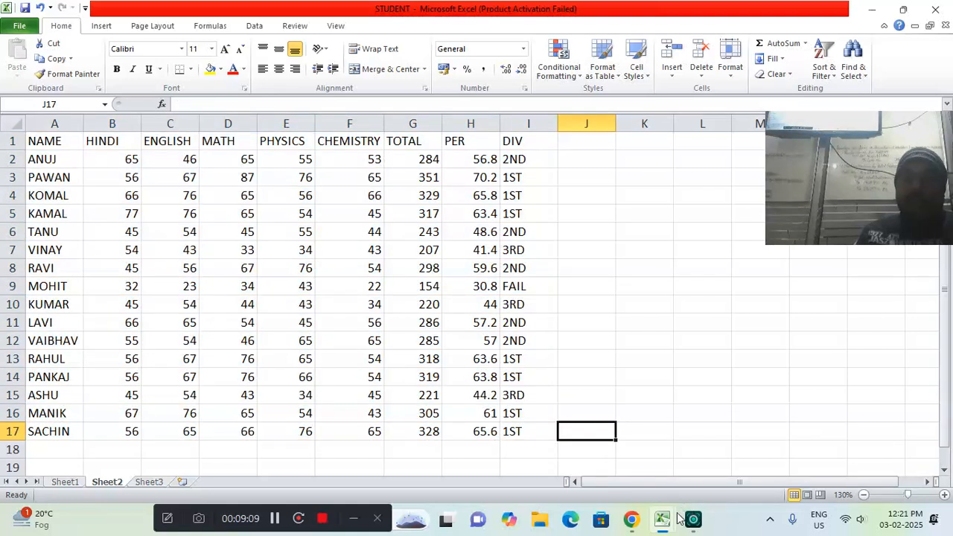
# Try a screen clipping from Book2, cancel it, and bring the STUDENT workbook directly behind Book2
pyautogui.moveTo(664, 524)
pyautogui.click(699, 467)
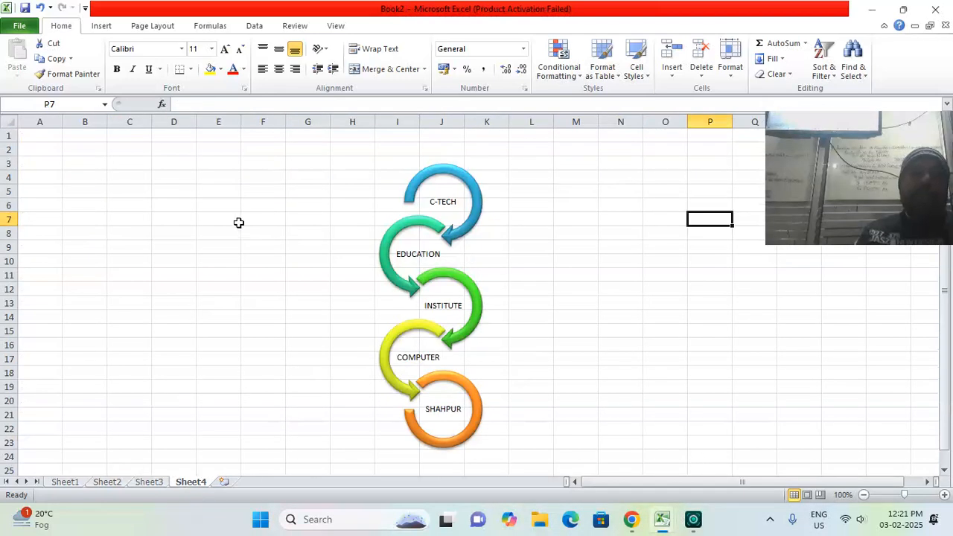
pyautogui.click(106, 26)
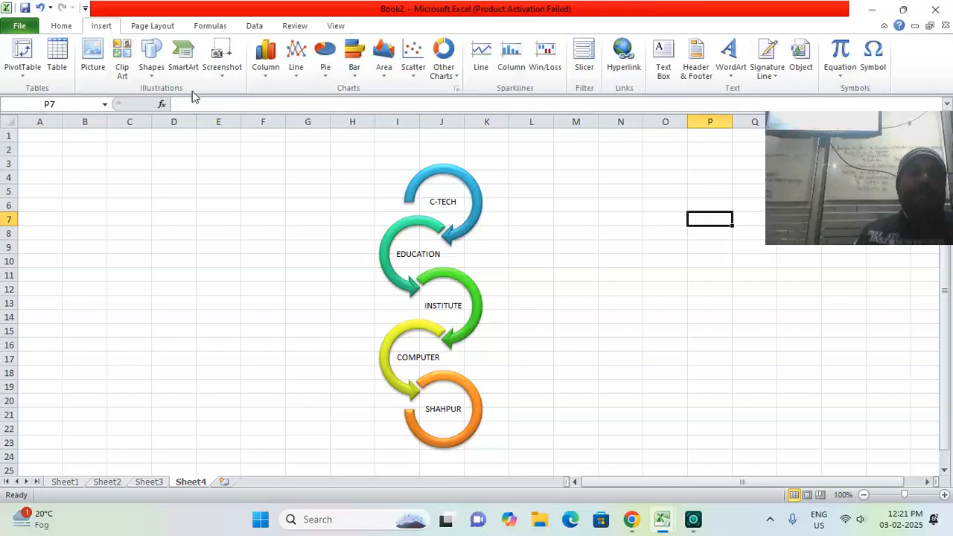
pyautogui.click(224, 74)
pyautogui.click(245, 178)
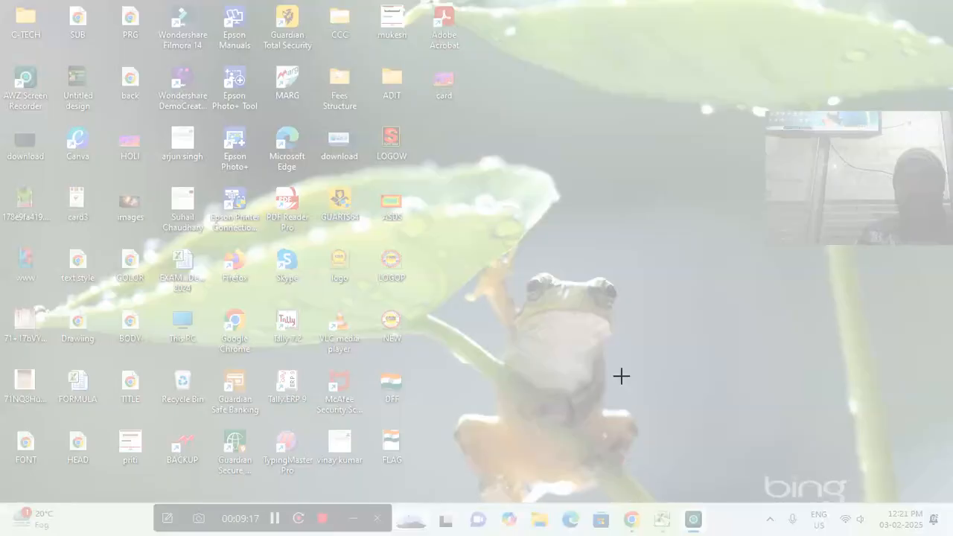
pyautogui.press('Escape')
pyautogui.moveTo(662, 519)
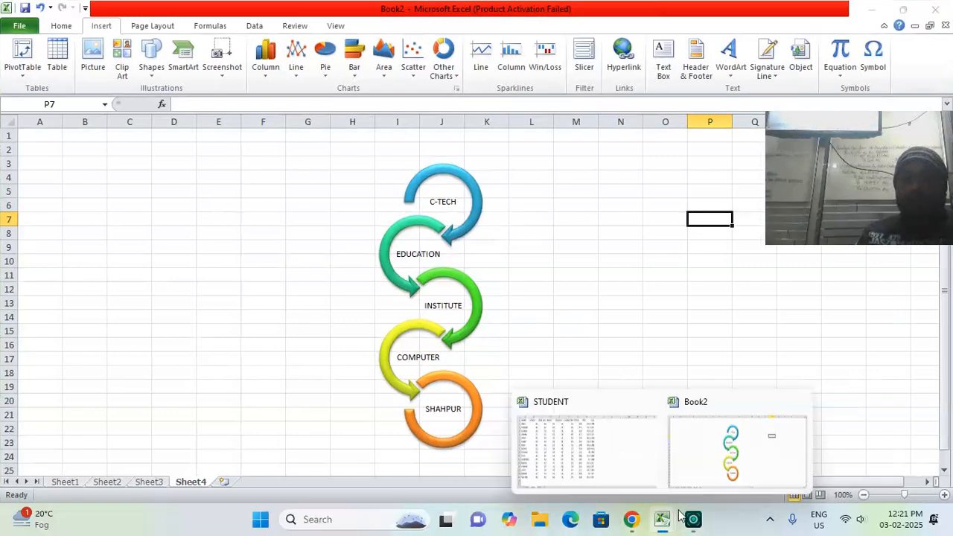
pyautogui.click(624, 470)
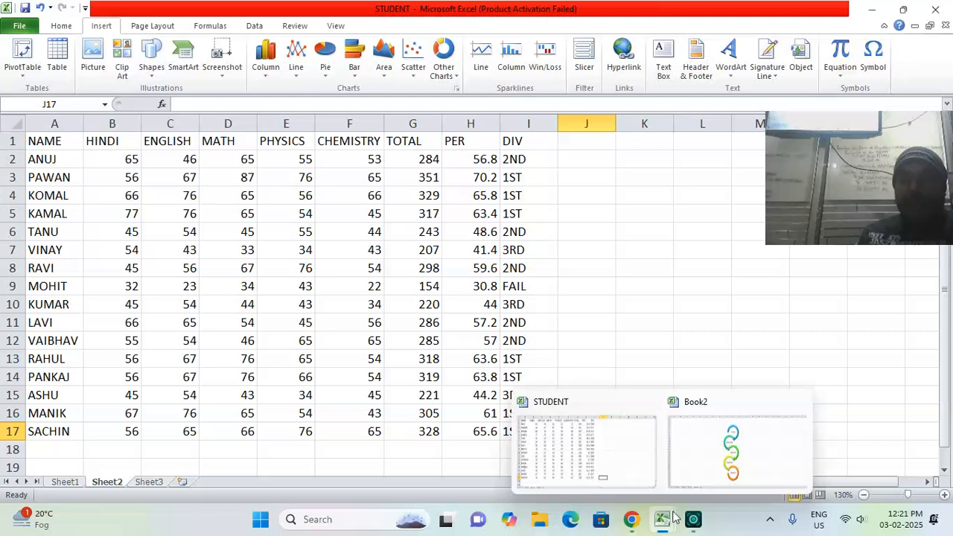
pyautogui.click(682, 485)
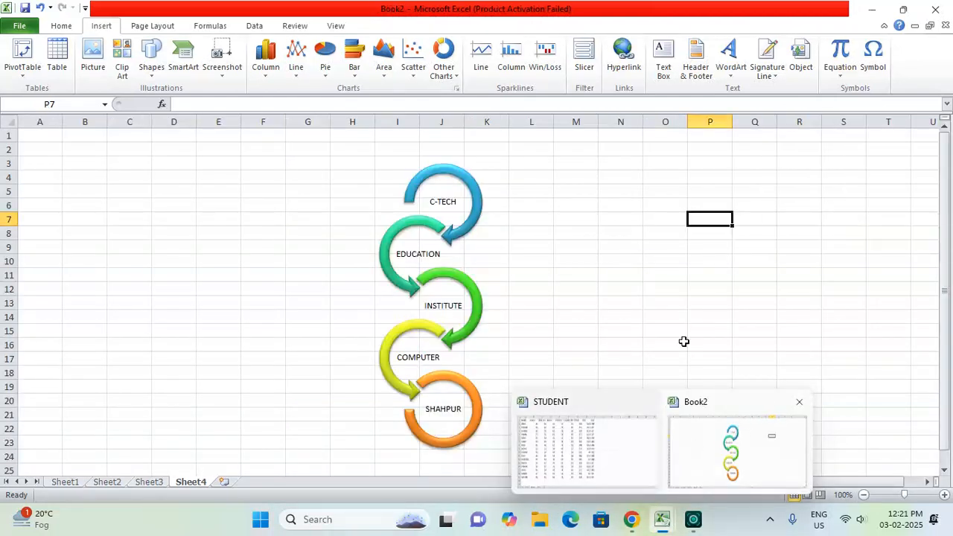
# Retry the screen clipping from Book2, abandon it, and switch to the STUDENT workbook and back to Book2
pyautogui.click(220, 71)
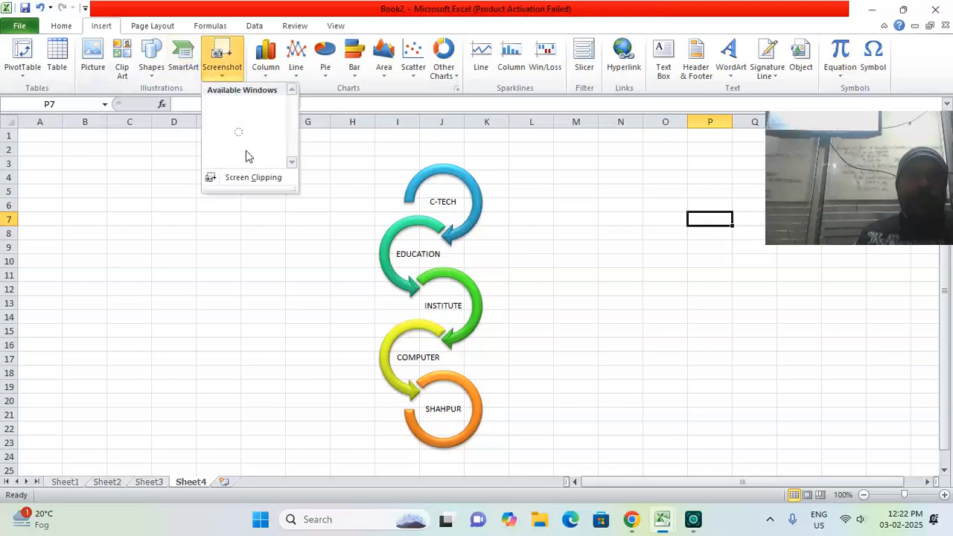
pyautogui.click(253, 179)
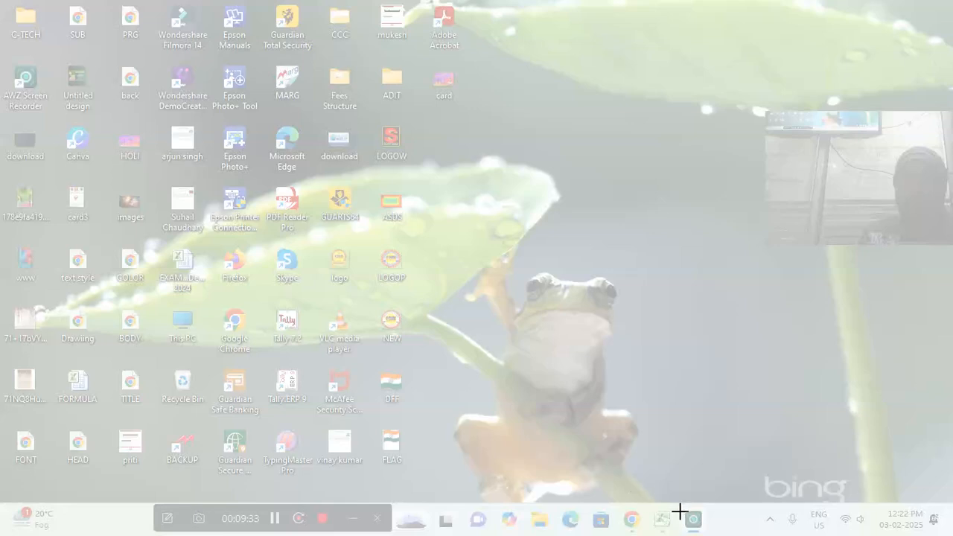
pyautogui.click(657, 527)
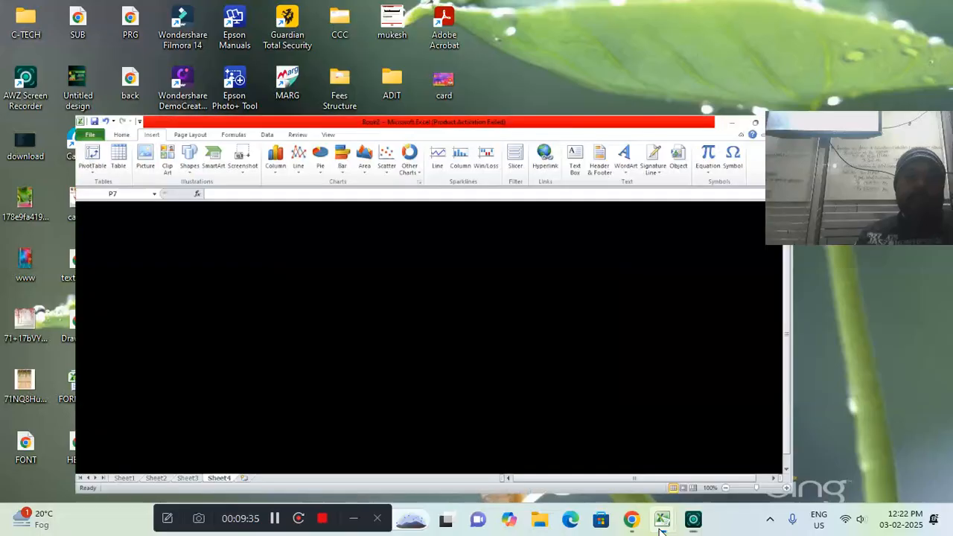
pyautogui.moveTo(658, 528)
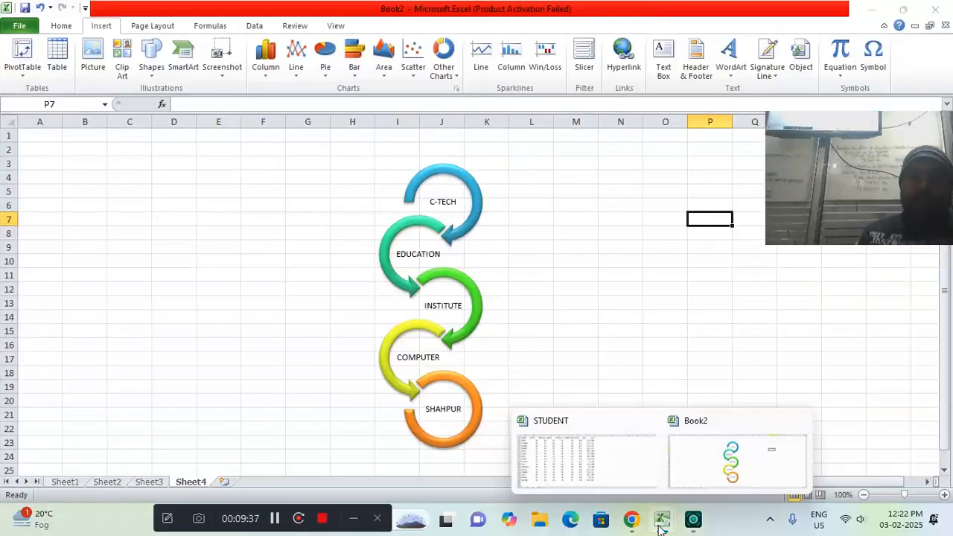
pyautogui.click(617, 471)
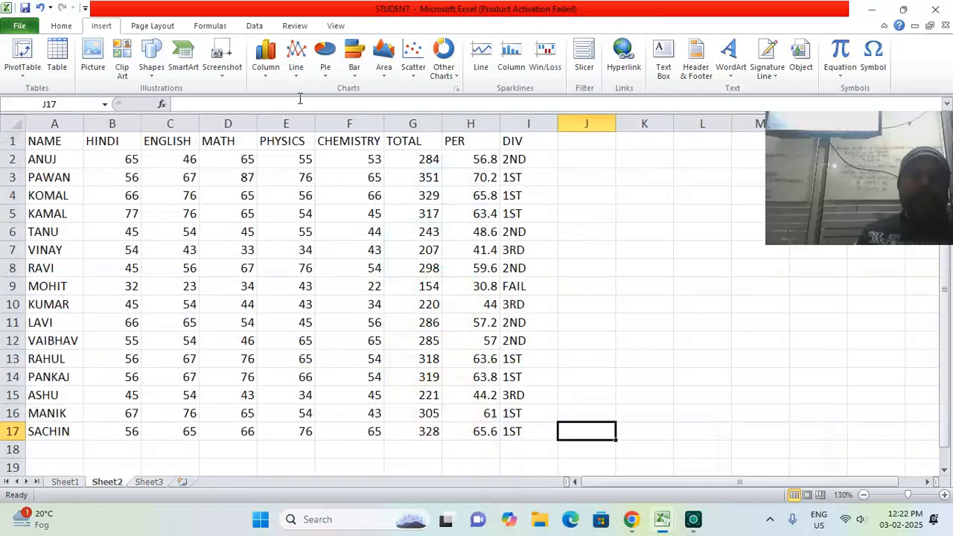
pyautogui.moveTo(665, 520)
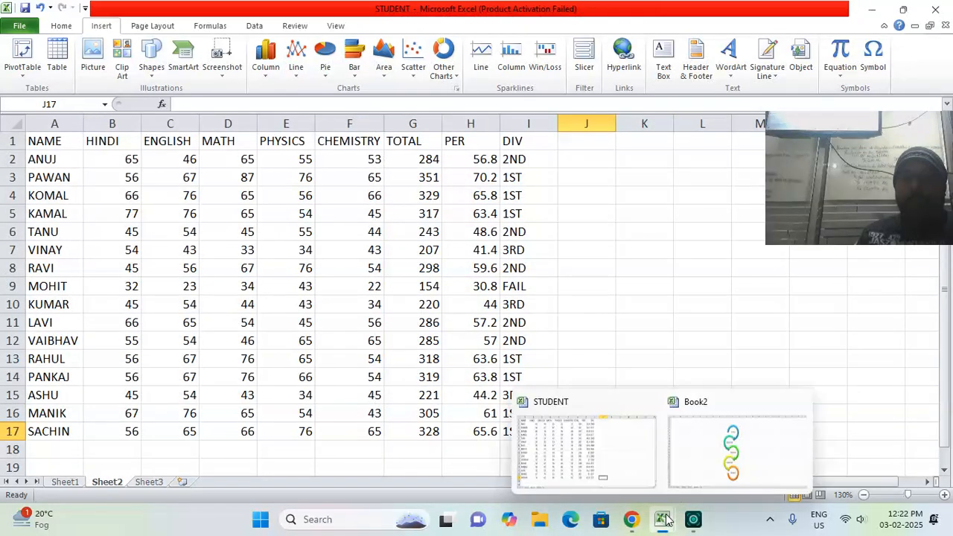
pyautogui.click(688, 480)
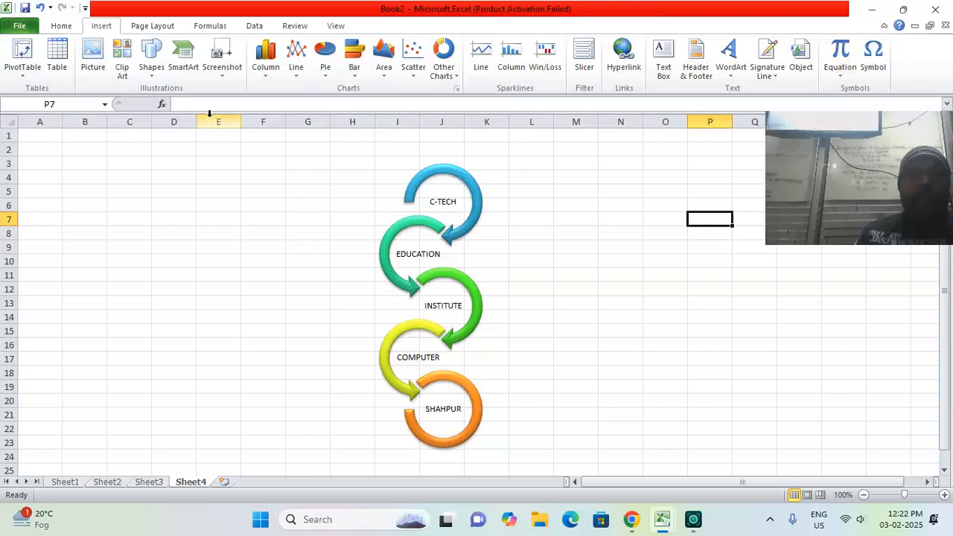
# Try another screen clipping from Book2 and switch to the STUDENT workbook to capture its marks table
pyautogui.click(222, 74)
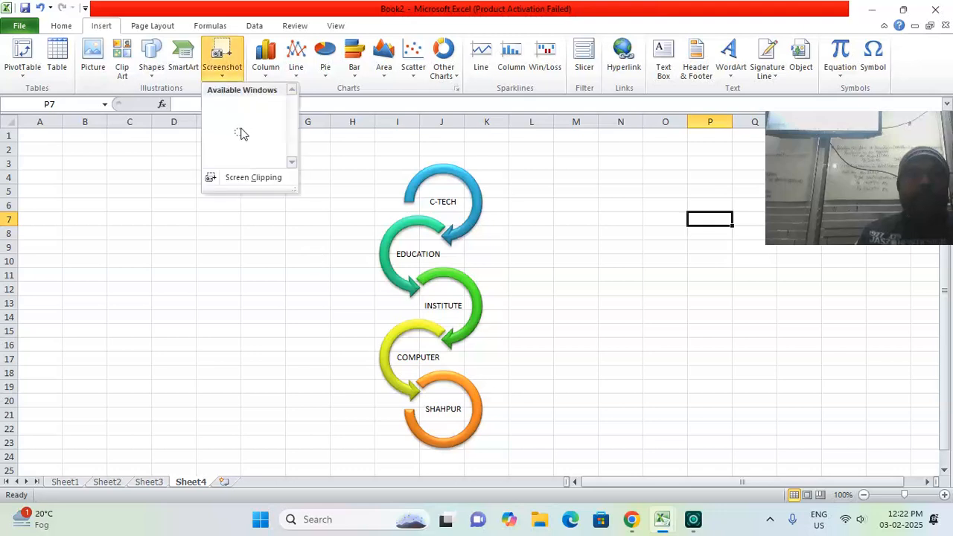
pyautogui.click(245, 178)
pyautogui.moveTo(661, 518)
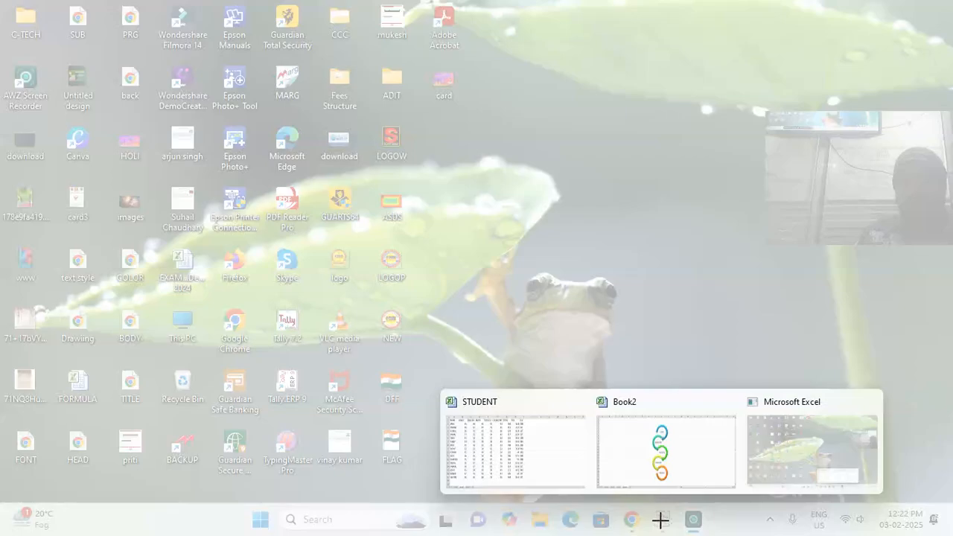
pyautogui.click(531, 449)
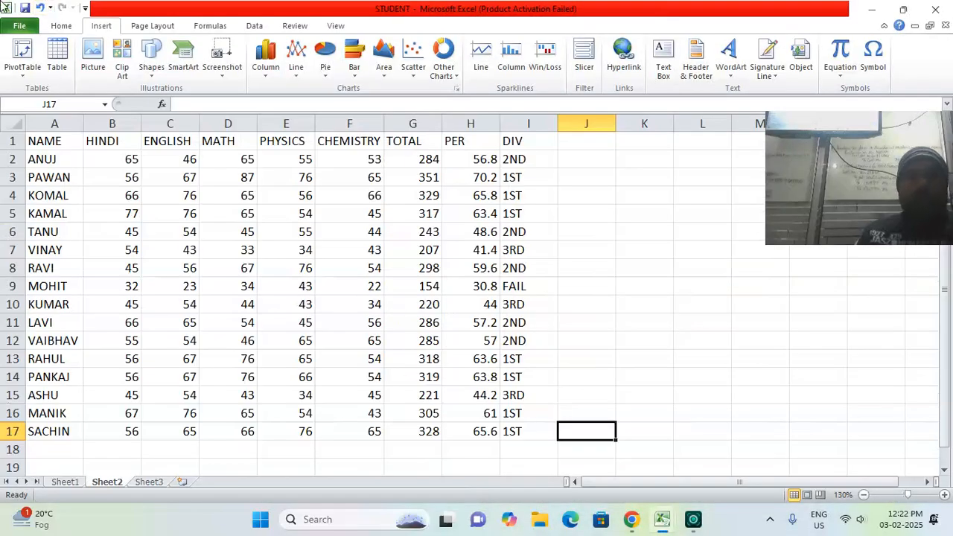
pyautogui.click(4, 6)
pyautogui.click(213, 7)
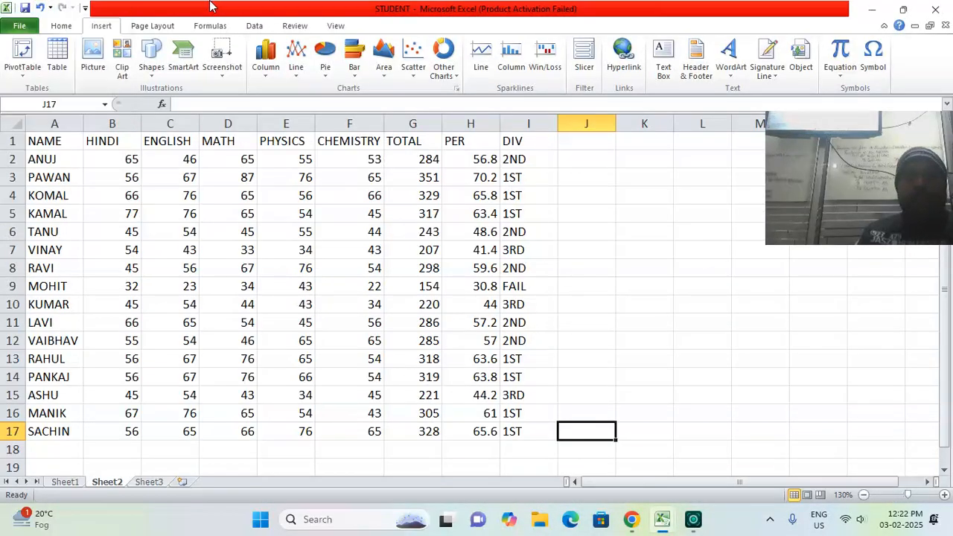
# Close the Book2 workbook without saving its changes
pyautogui.moveTo(662, 520)
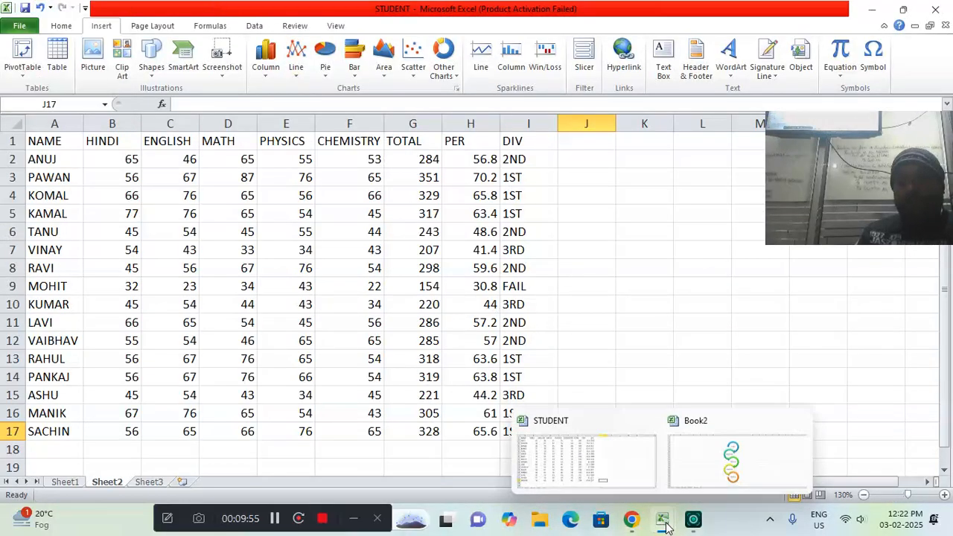
pyautogui.moveTo(692, 429)
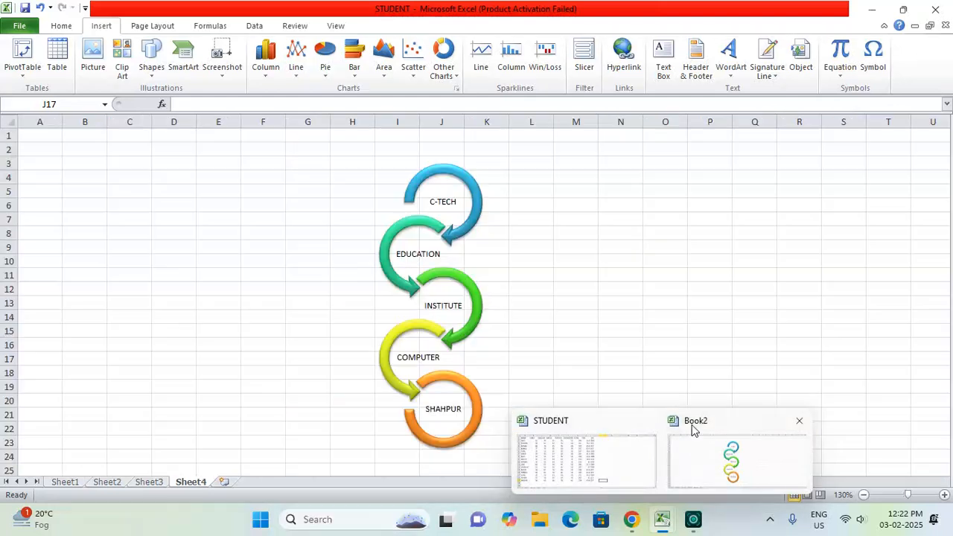
pyautogui.click(797, 422)
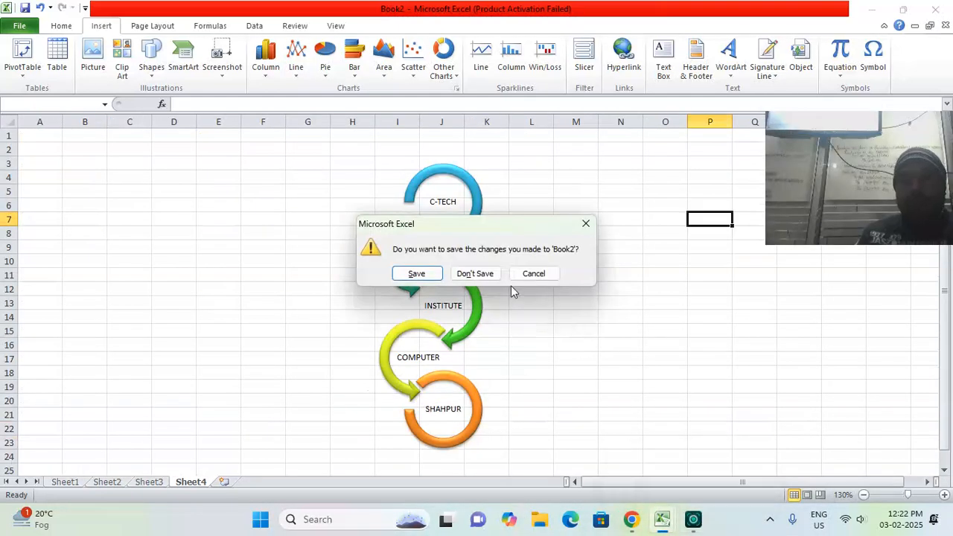
pyautogui.click(482, 273)
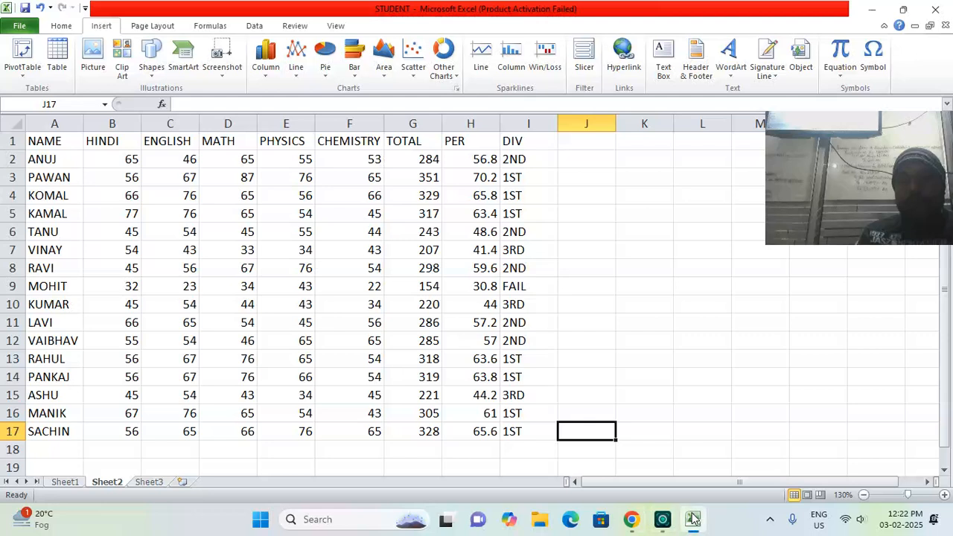
# Insert a screen clipping of the STUDENT window's marks table, about 17.86 by 20.69 cm, and maximize the workbook
pyautogui.click(692, 519)
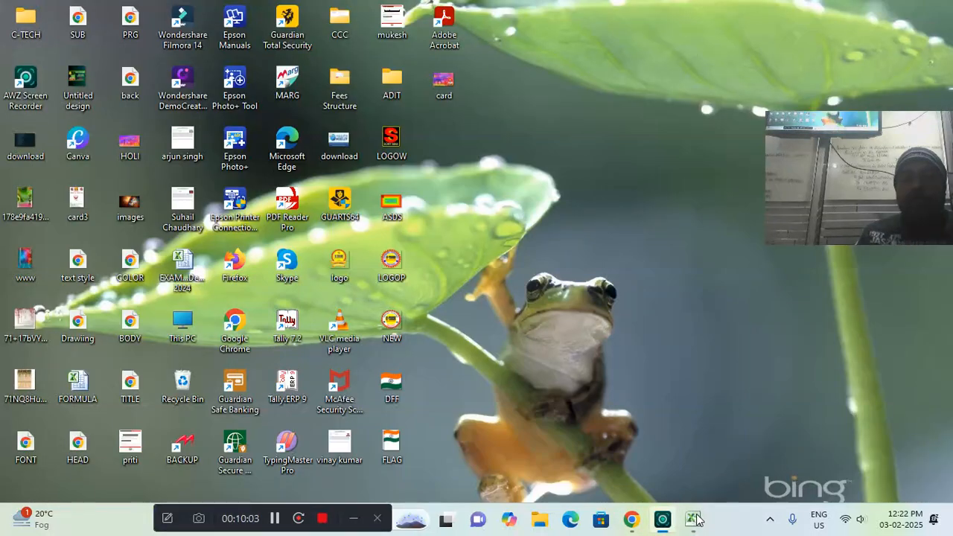
pyautogui.moveTo(687, 520)
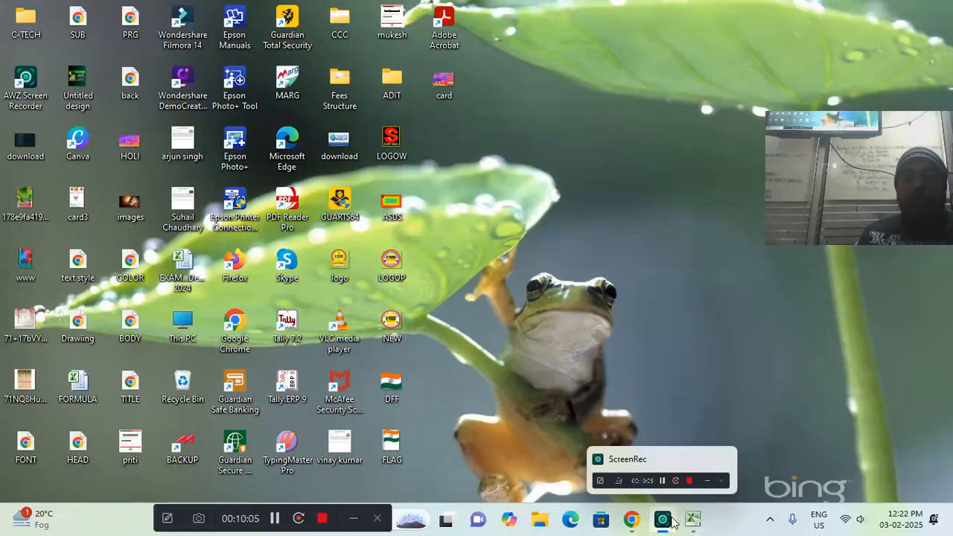
pyautogui.click(692, 519)
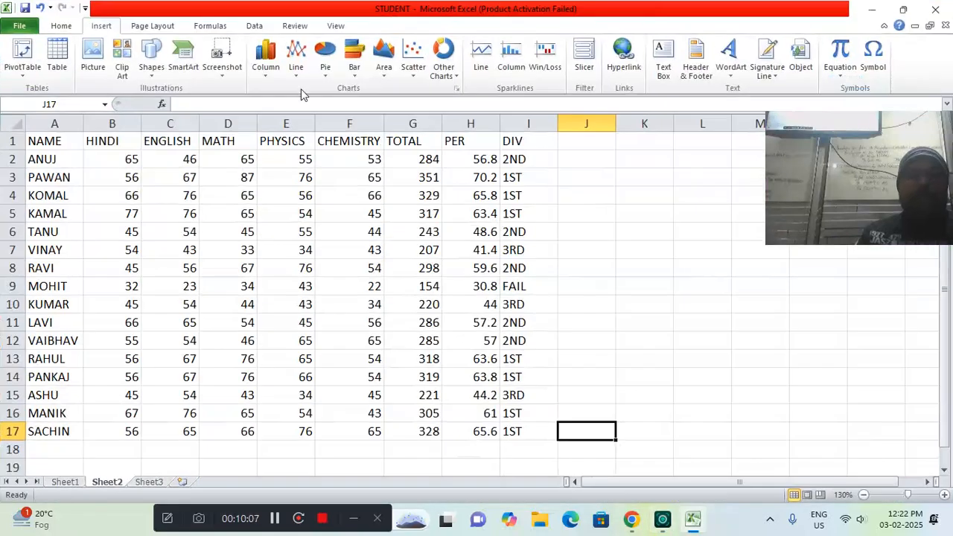
pyautogui.click(221, 60)
pyautogui.click(245, 178)
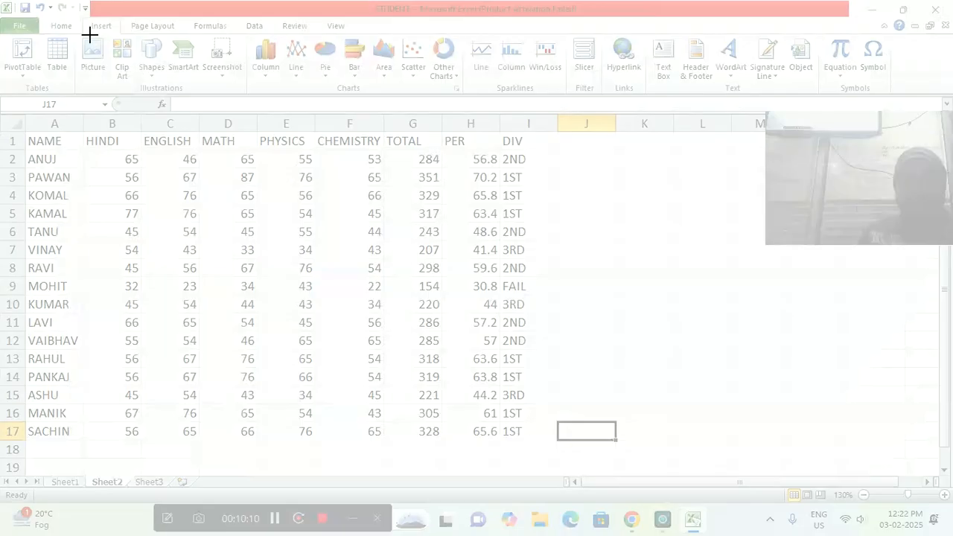
pyautogui.moveTo(0, 0); pyautogui.dragTo(546, 471)
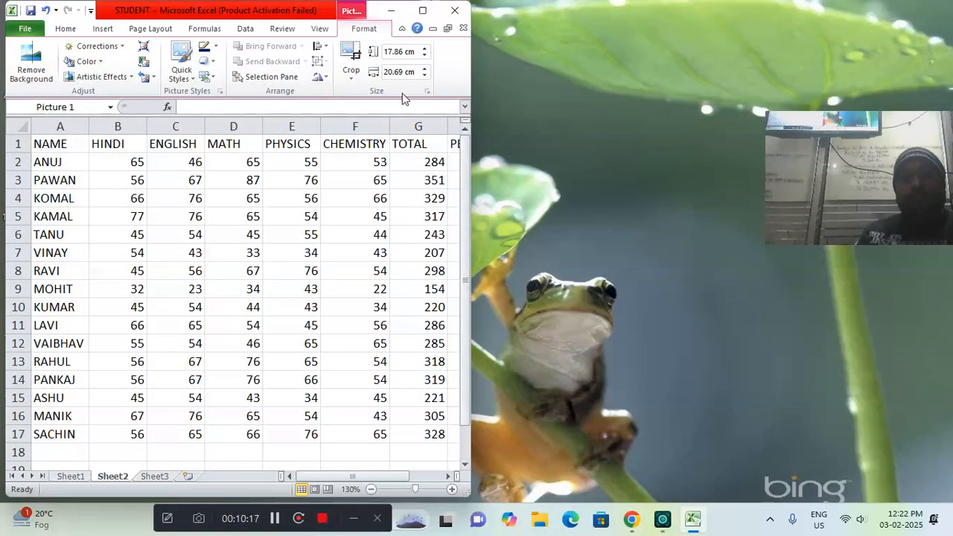
pyautogui.click(422, 11)
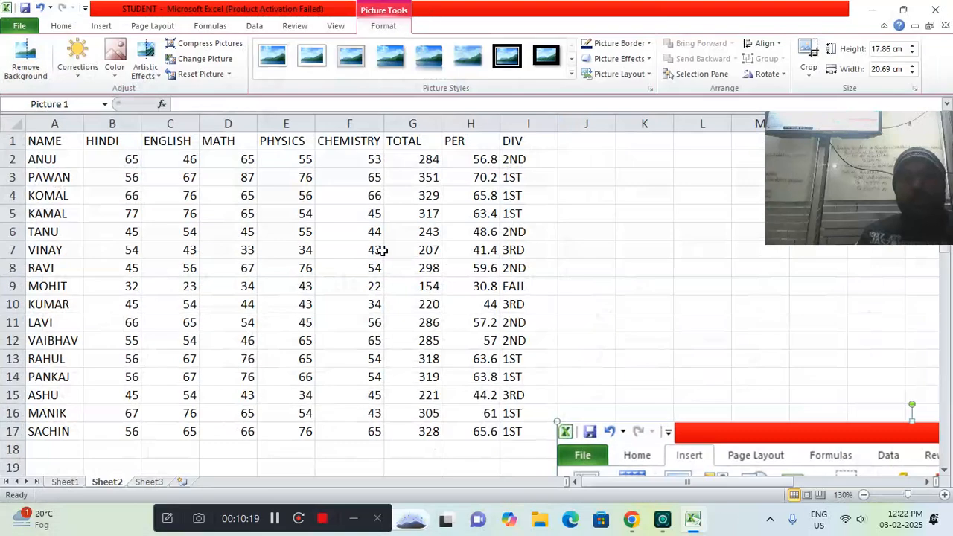
# Shrink the clipping to about 12.57 by 14.56 cm, place it over the marks table, and delete it
pyautogui.moveTo(615, 454); pyautogui.dragTo(182, 76)
pyautogui.moveTo(632, 434); pyautogui.dragTo(421, 223)
pyautogui.moveTo(356, 209); pyautogui.dragTo(620, 394)
pyautogui.moveTo(723, 423); pyautogui.dragTo(174, 94)
pyautogui.moveTo(702, 428); pyautogui.dragTo(369, 237)
pyautogui.moveTo(455, 307); pyautogui.dragTo(326, 240)
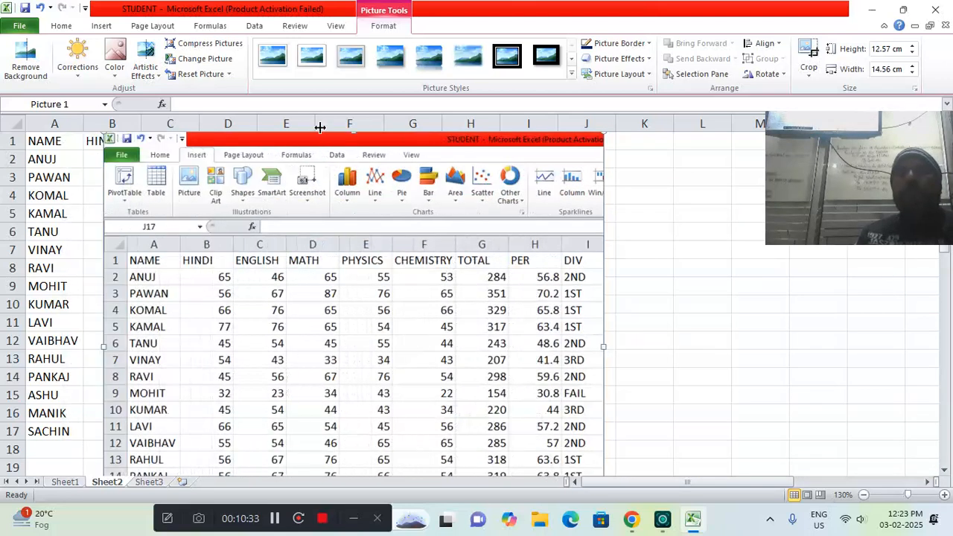
pyautogui.press('Delete')
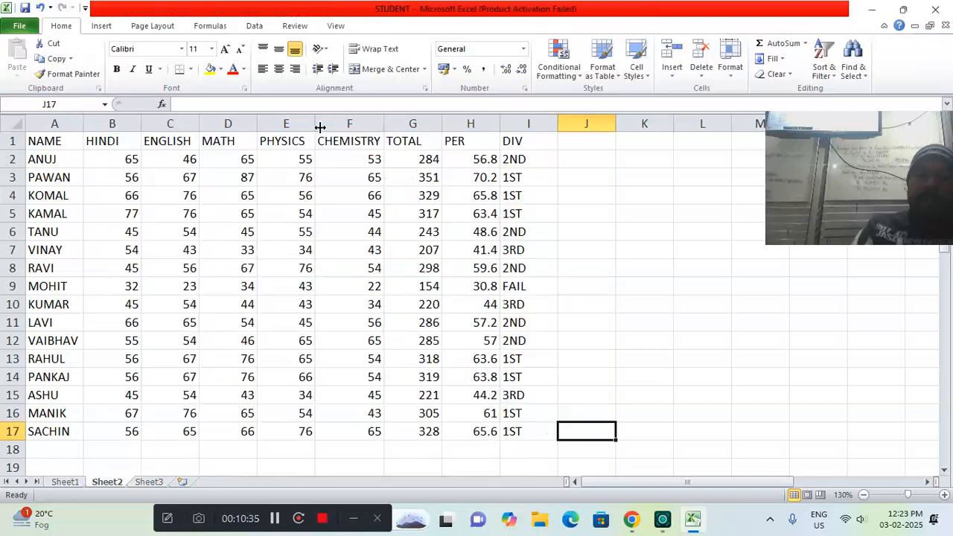
pyautogui.click(693, 520)
pyautogui.click(693, 520)
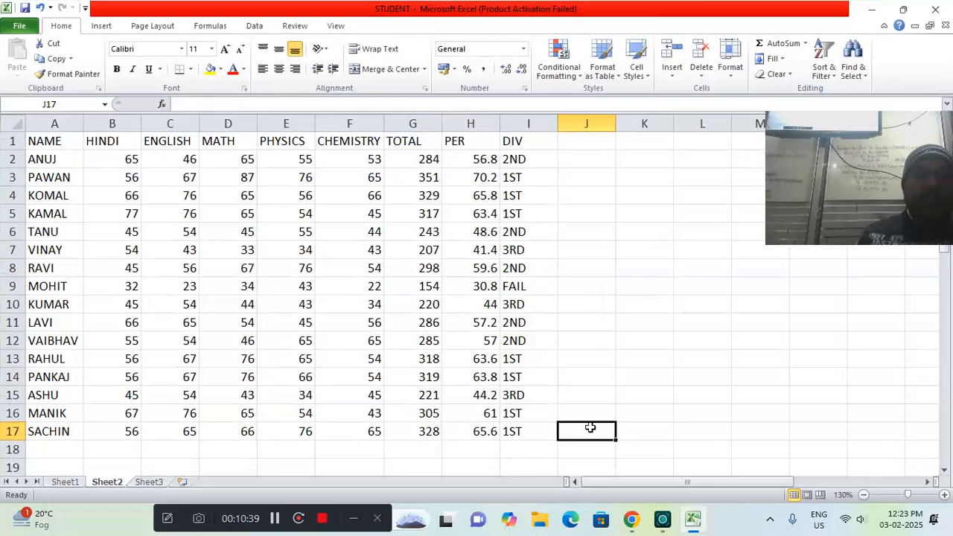
pyautogui.click(104, 28)
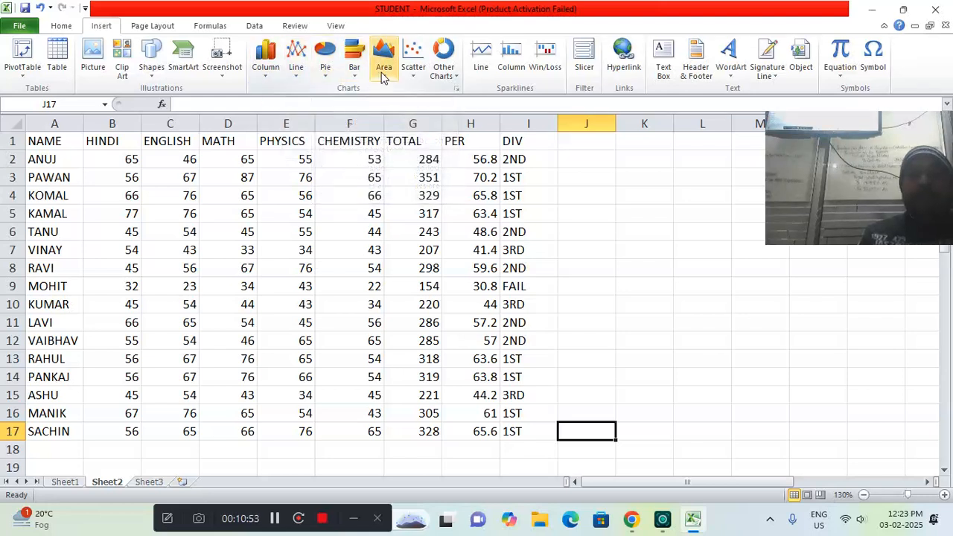
pyautogui.keyDown('ctrl'); pyautogui.click(77, 195); pyautogui.keyUp('ctrl')
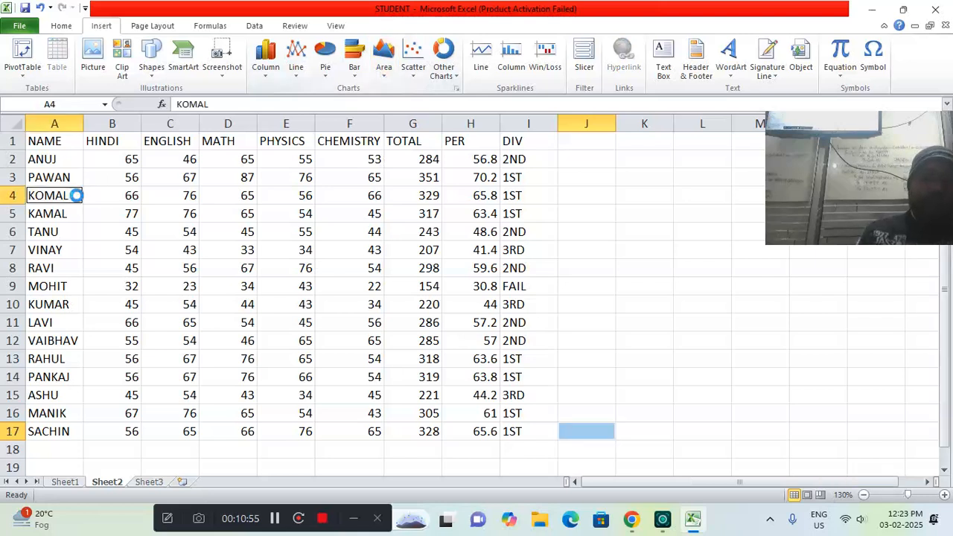
# Create a new blank workbook, zoom Sheet1 to 130%, and select cell A1
pyautogui.hotkey('ctrl', 'n')
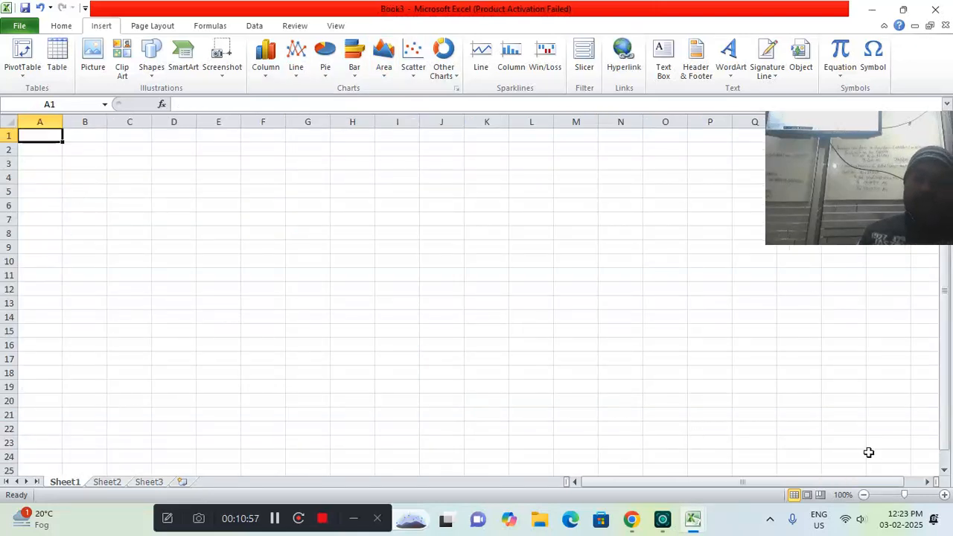
pyautogui.click(926, 481)
pyautogui.click(927, 482)
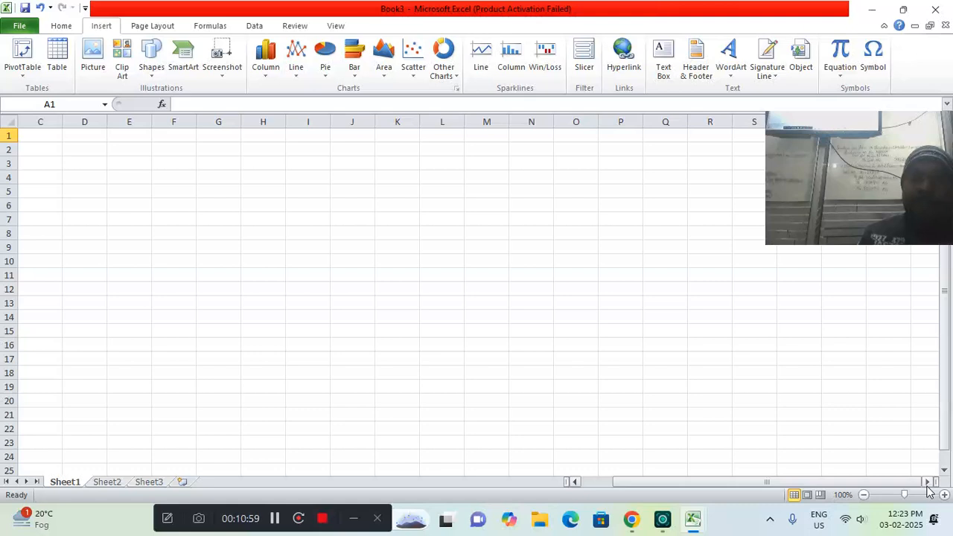
pyautogui.click(944, 495)
pyautogui.click(943, 495)
pyautogui.click(944, 495)
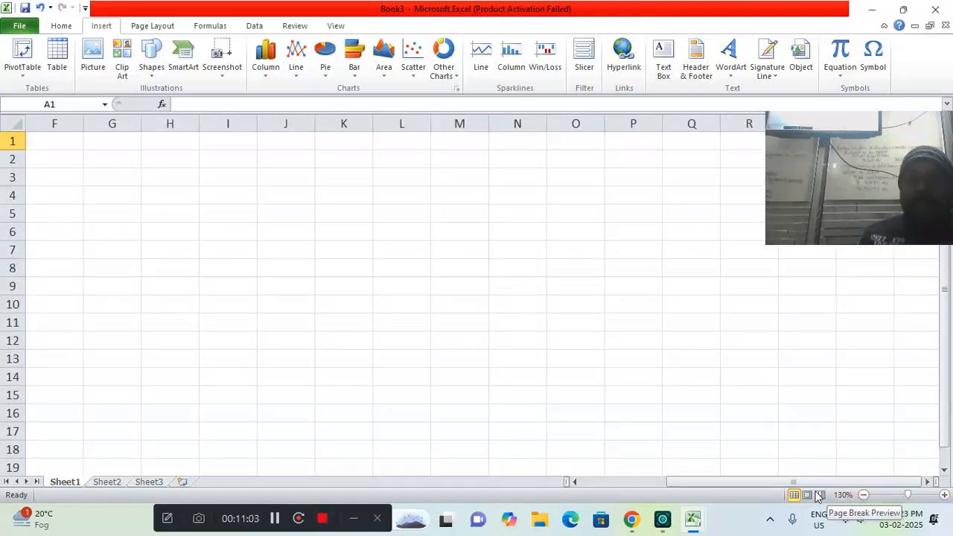
pyautogui.moveTo(672, 473); pyautogui.dragTo(614, 480)
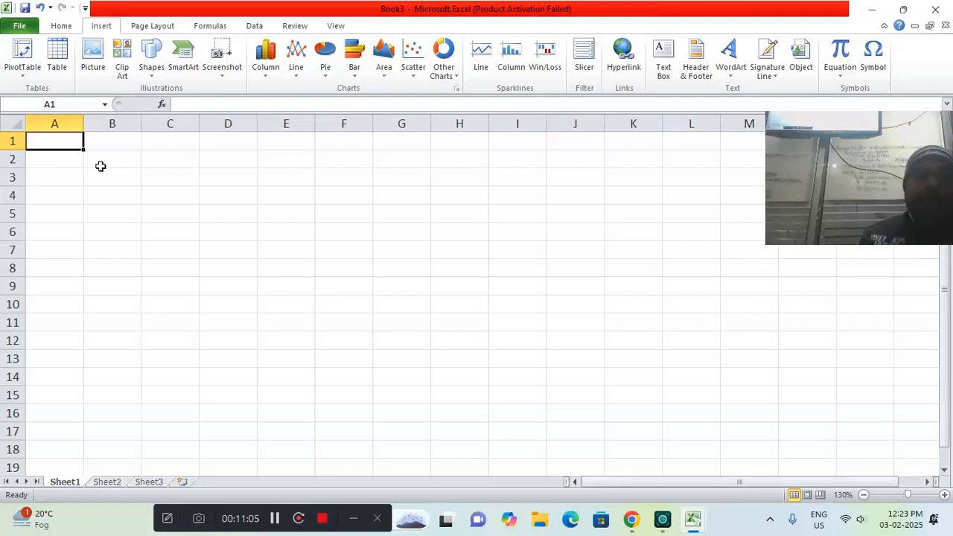
pyautogui.moveTo(69, 138)
pyautogui.mouseDown()
pyautogui.moveTo(204, 139)
pyautogui.moveTo(76, 140)
pyautogui.mouseUp()
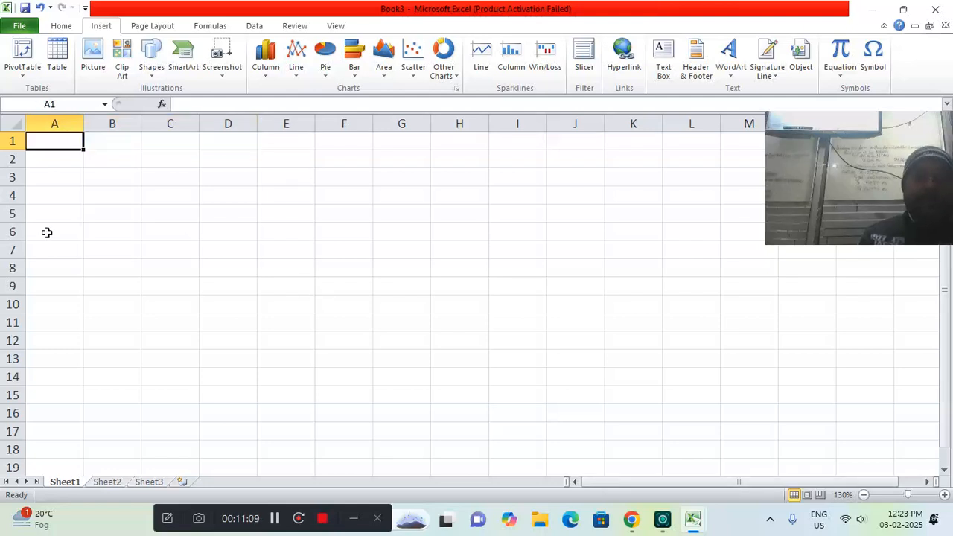
# Enter the column headings NAME in A1 and AGE in B1
pyautogui.write('NAME')
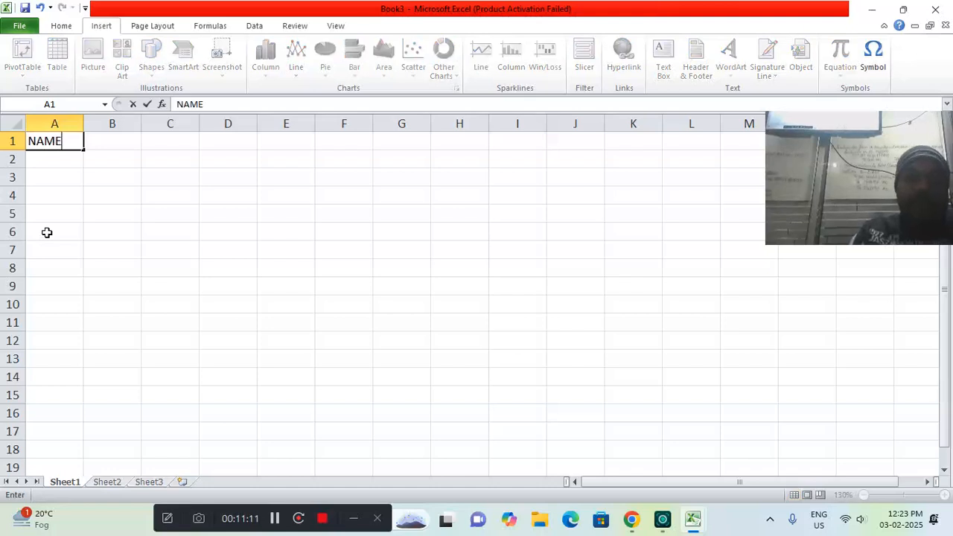
pyautogui.press('Tab')
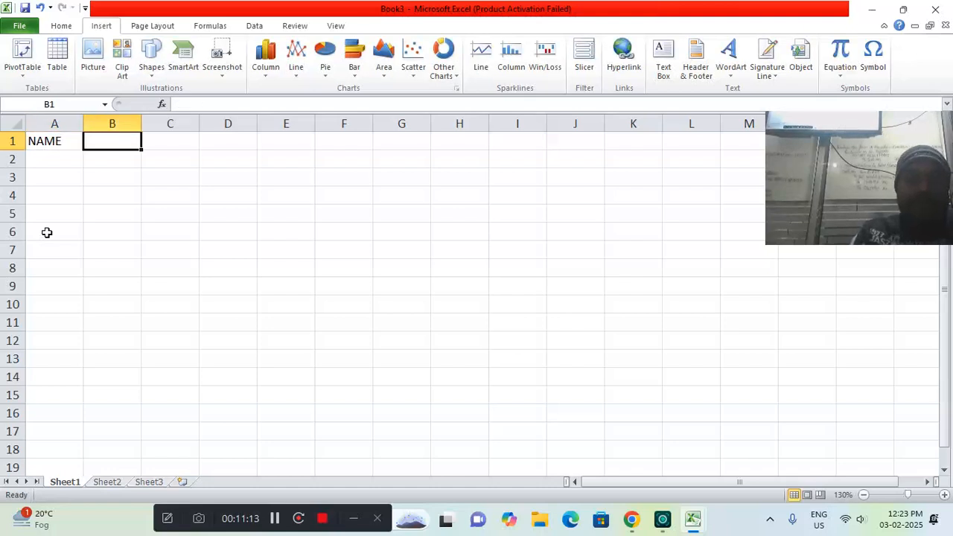
pyautogui.write('AGE')
pyautogui.press('Return')
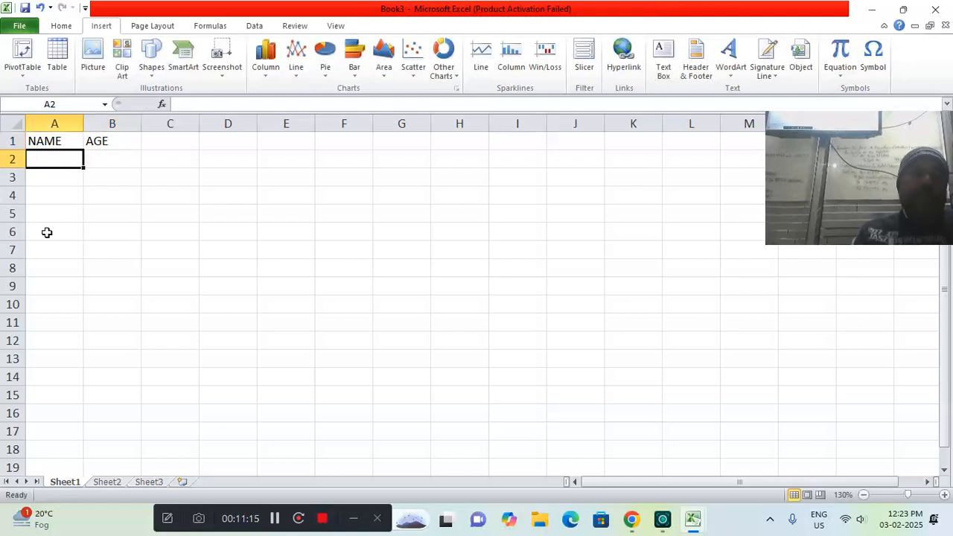
# Fill rows 2 and 3 with two people's first names and the ages 22 and 35
pyautogui.write('ANU')
pyautogui.press('Tab')
pyautogui.write('22')
pyautogui.press('Return')
pyautogui.write('MOHU')
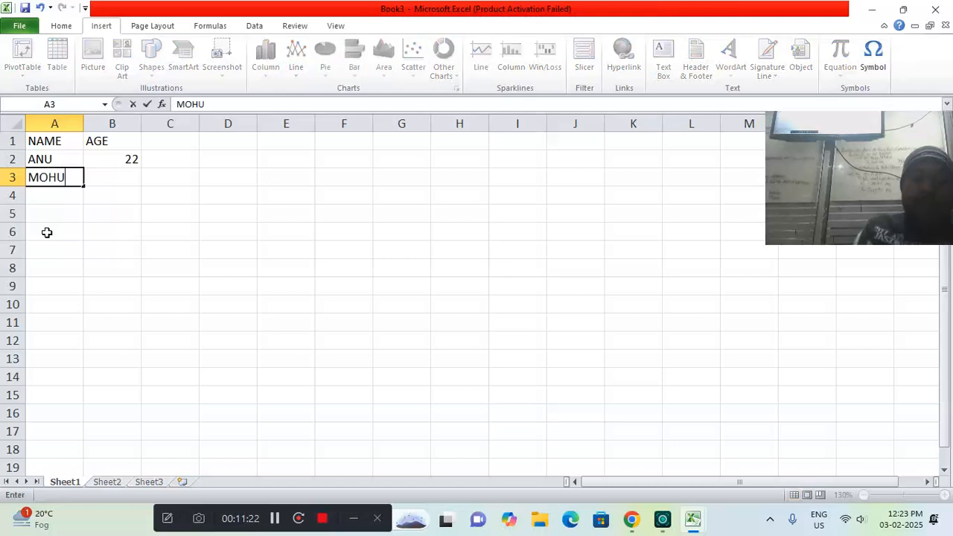
pyautogui.press('Tab')
pyautogui.press('Left')
pyautogui.write('M')
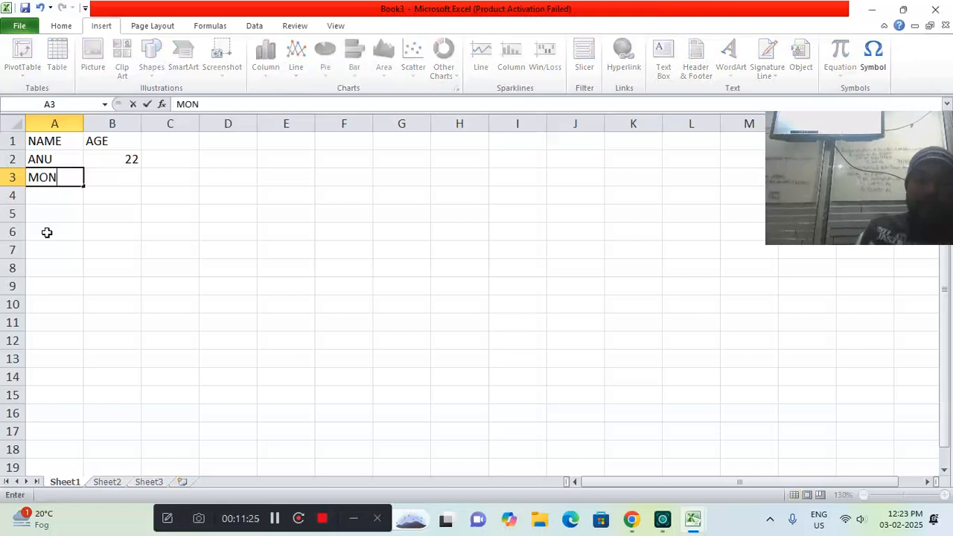
pyautogui.press('Tab')
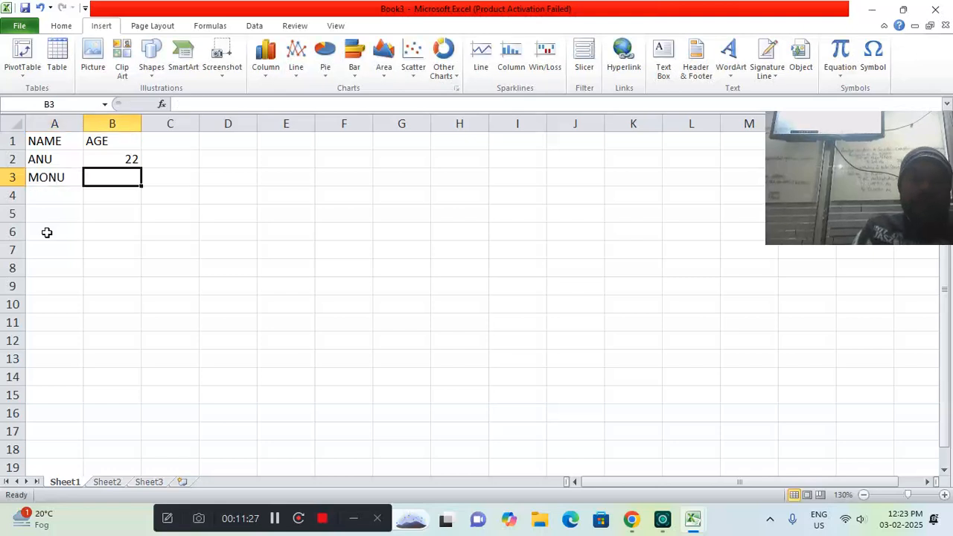
pyautogui.write('35')
pyautogui.press('Return')
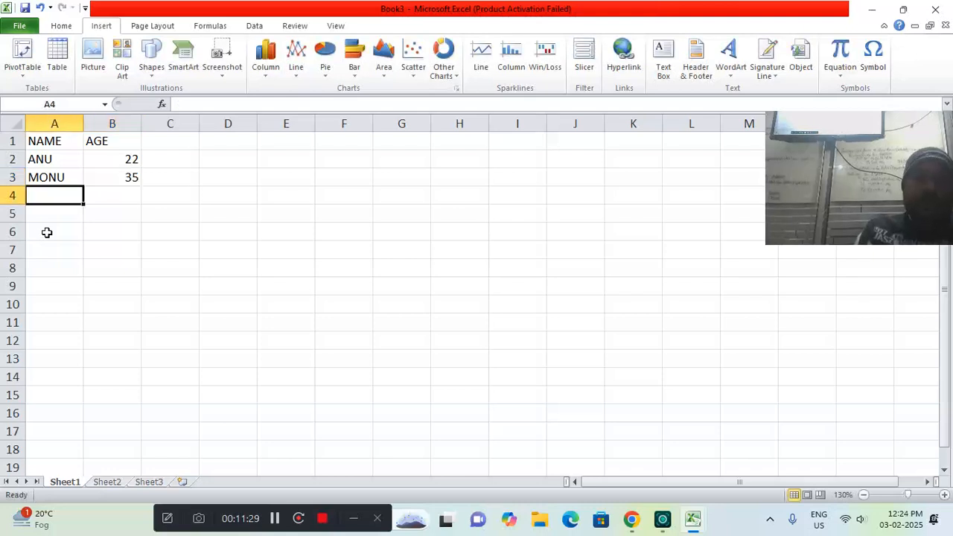
# Fill rows 4 and 5 with two more people's first names and the ages 38 and 33
pyautogui.write('SONU')
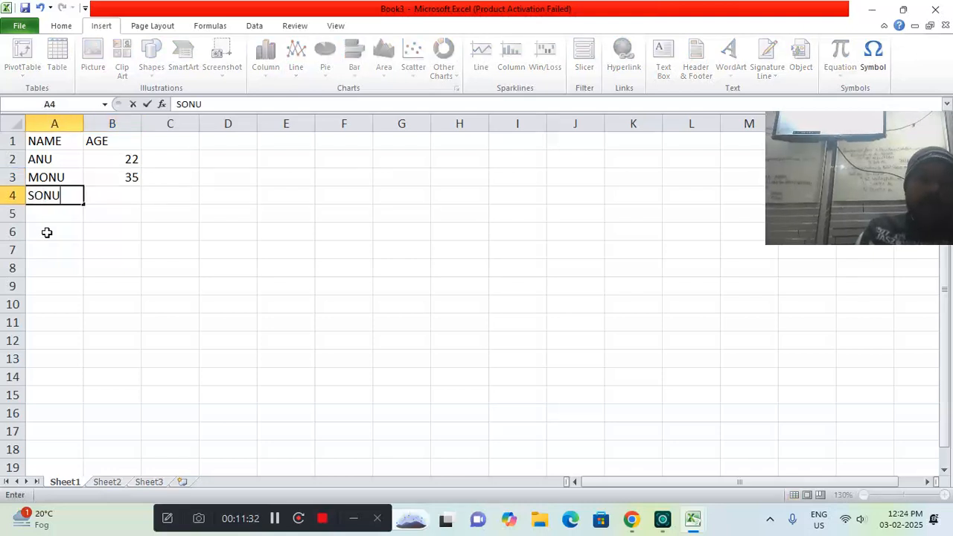
pyautogui.press('Tab')
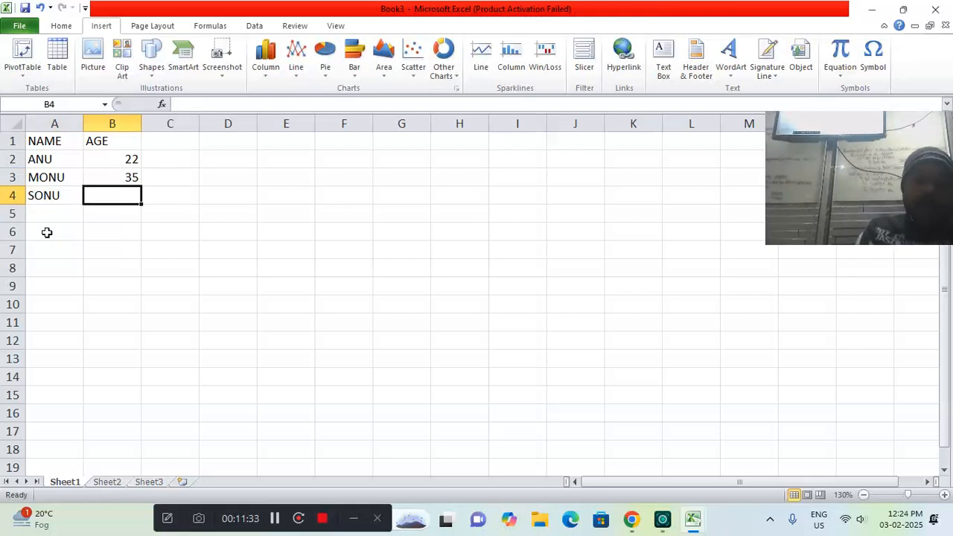
pyautogui.write('38')
pyautogui.press('Return')
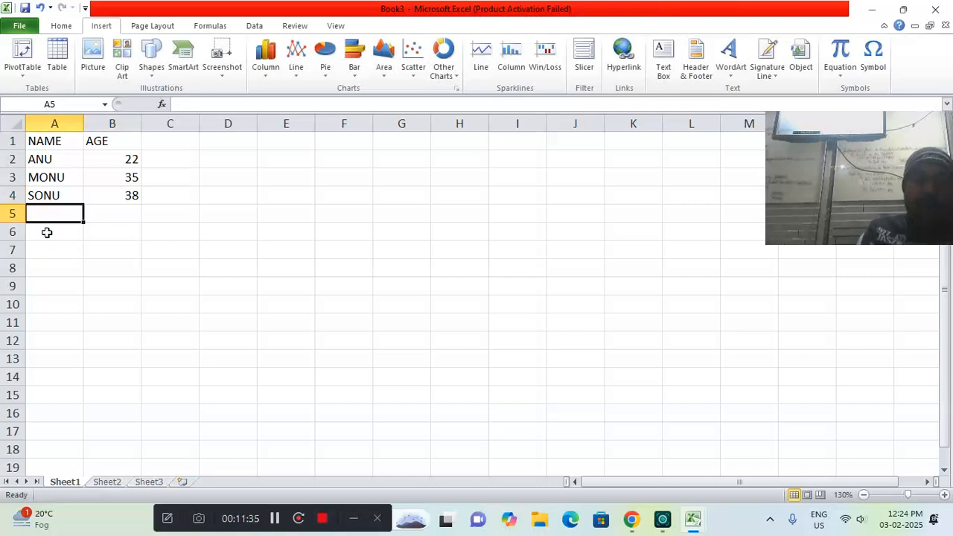
pyautogui.write('GAUTAM')
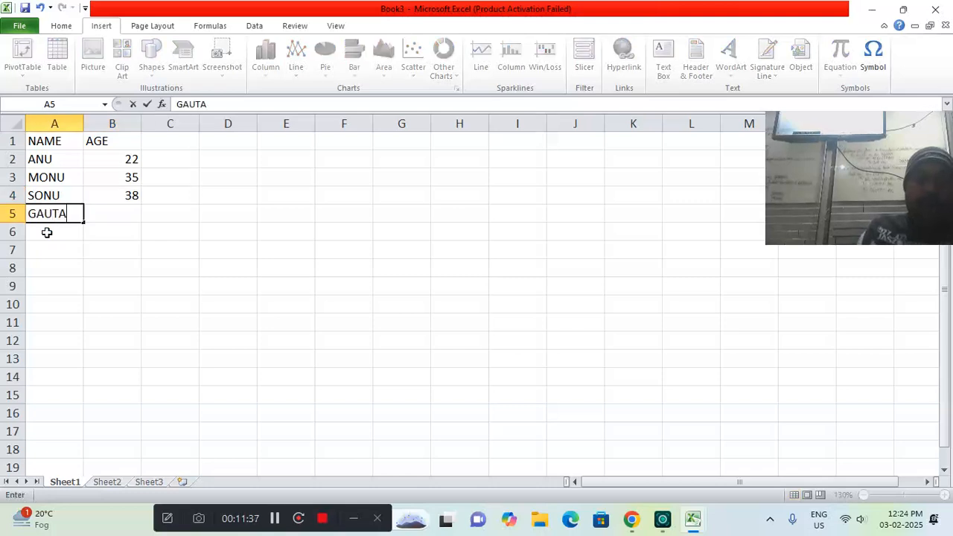
pyautogui.press('Tab')
pyautogui.write('33')
pyautogui.press('Return')
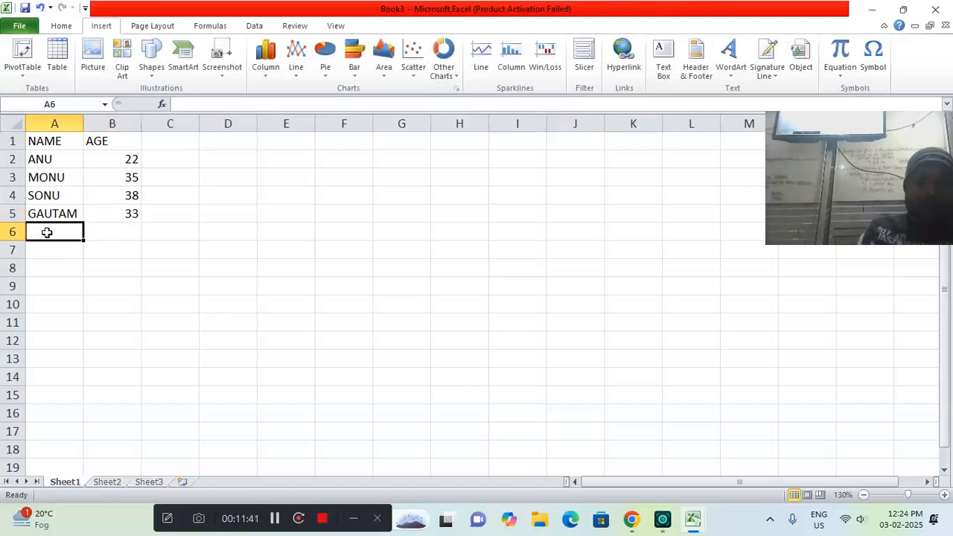
# Add two people's first names in A6 and A7 with the ages 35 and 22 beside them
pyautogui.write('VIJAY')
pyautogui.press('Tab')
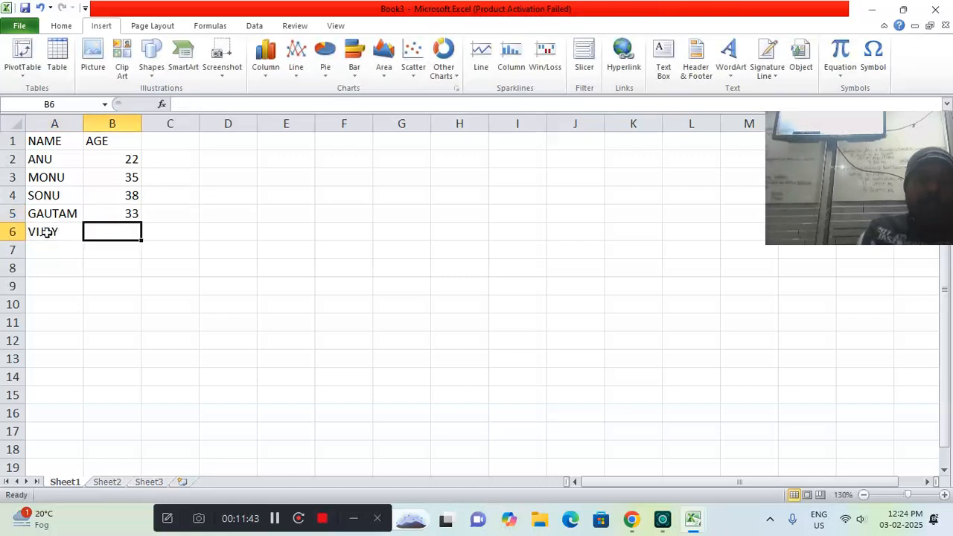
pyautogui.write('35')
pyautogui.press('Return')
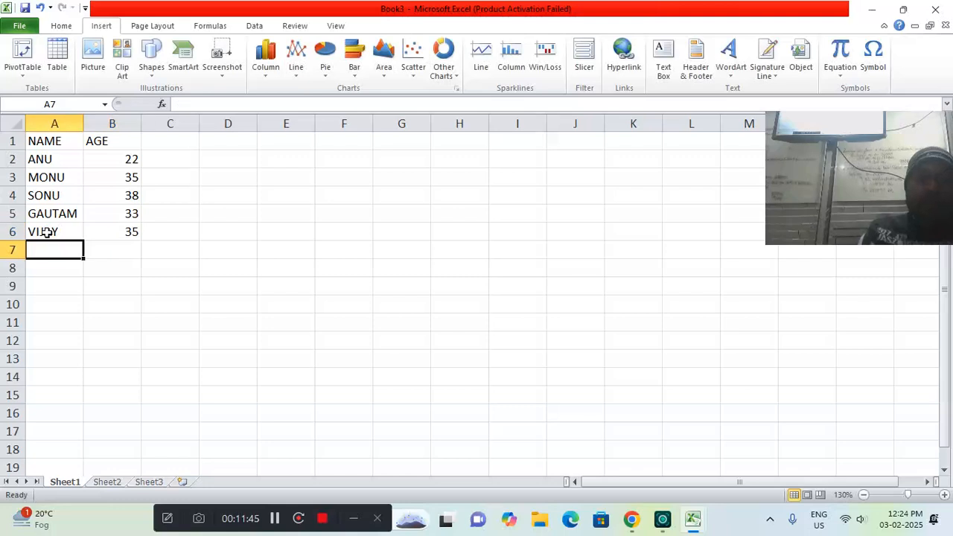
pyautogui.write('MOHIT')
pyautogui.press('Tab')
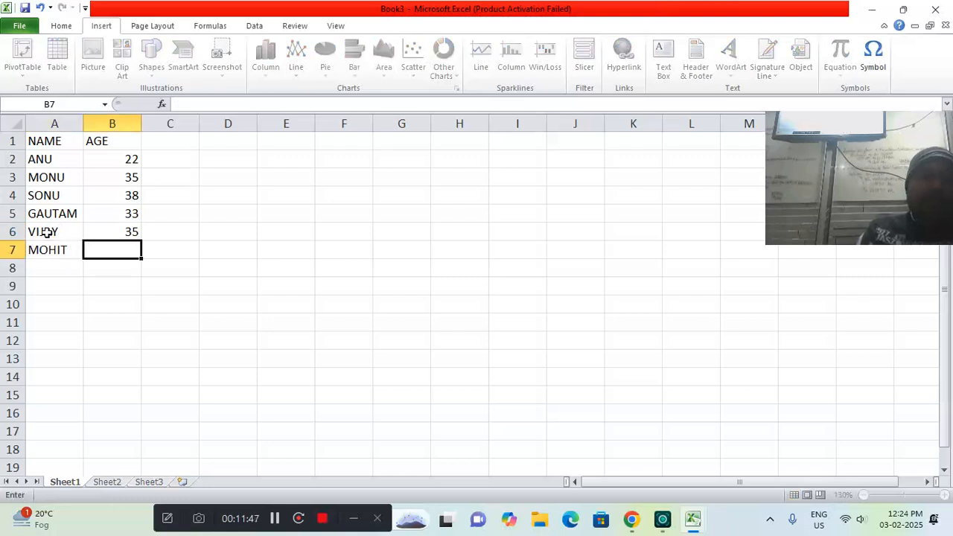
pyautogui.write('22')
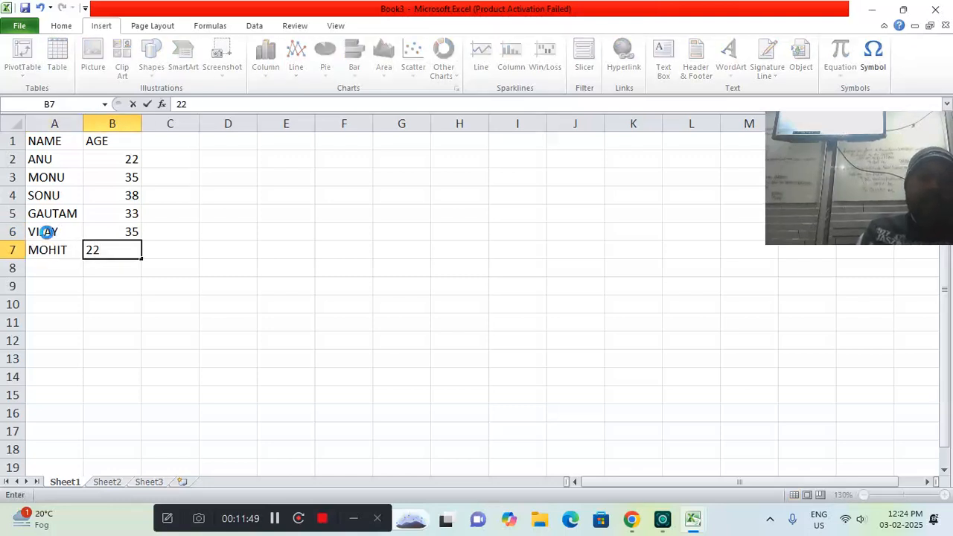
pyautogui.press('Return')
# Fill rows 8 and 9 with two further first names and the ages 12 and 35
pyautogui.write('LAVI')
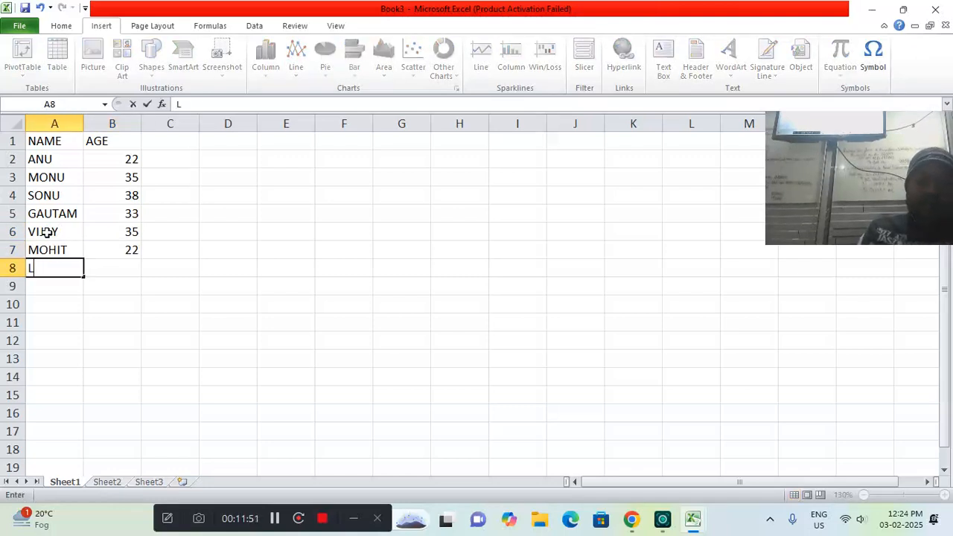
pyautogui.press('Tab')
pyautogui.write('12')
pyautogui.press('Return')
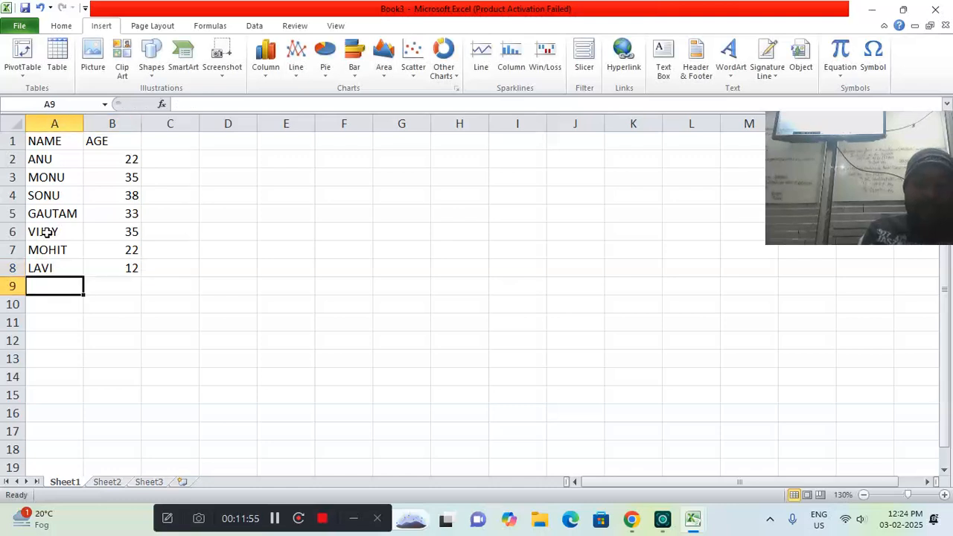
pyautogui.write('MOHAN')
pyautogui.press('Tab')
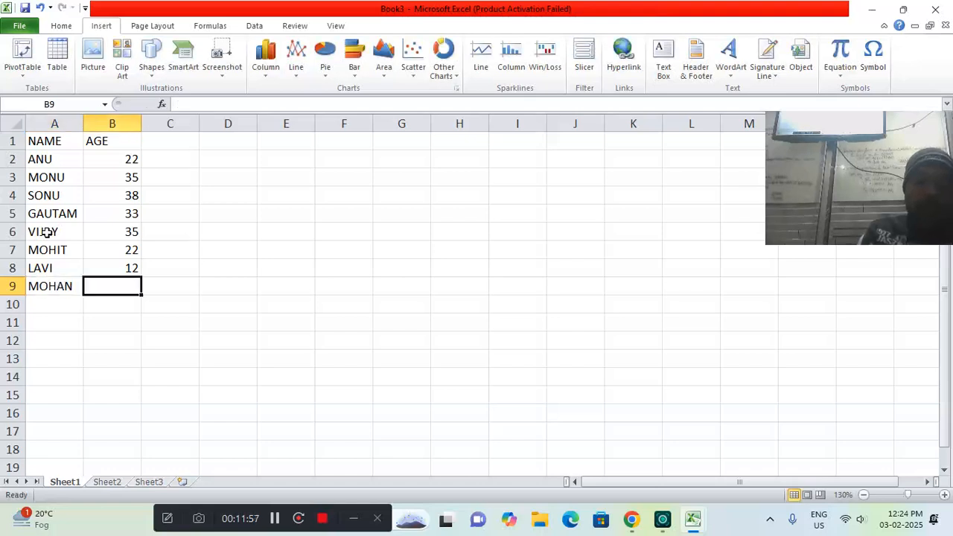
pyautogui.write('35')
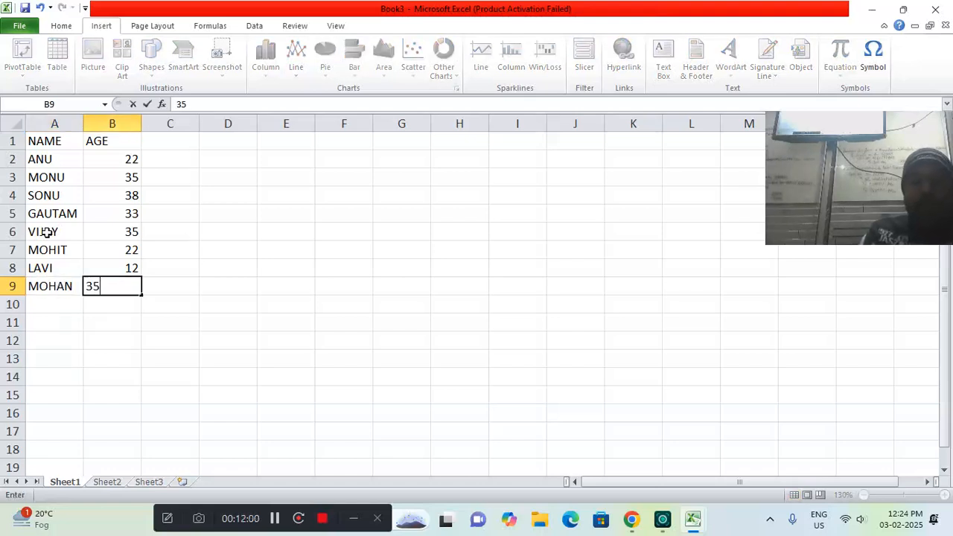
pyautogui.press('Return')
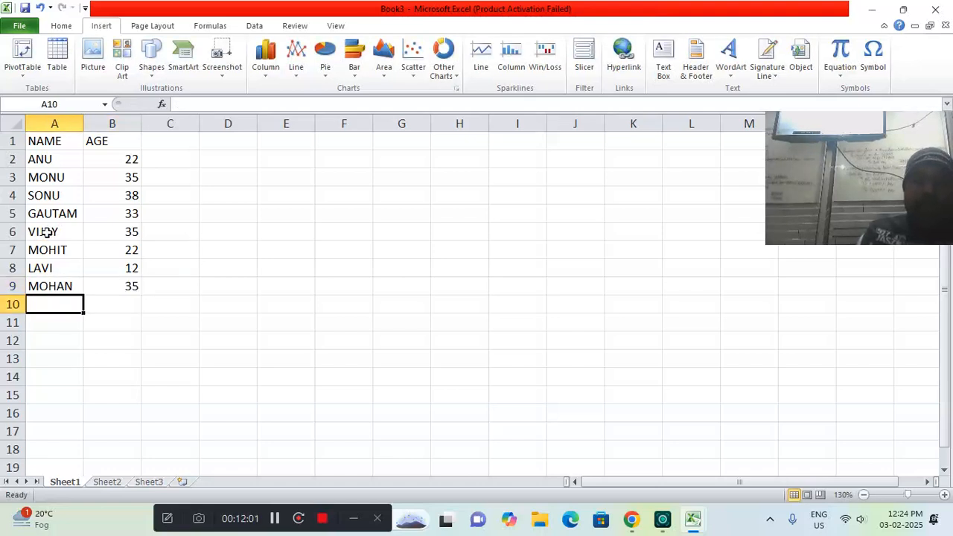
# Enter two people's first names in A10 and A11 with the ages 40 and 30 in column B
pyautogui.write('SUNNY')
pyautogui.press('Tab')
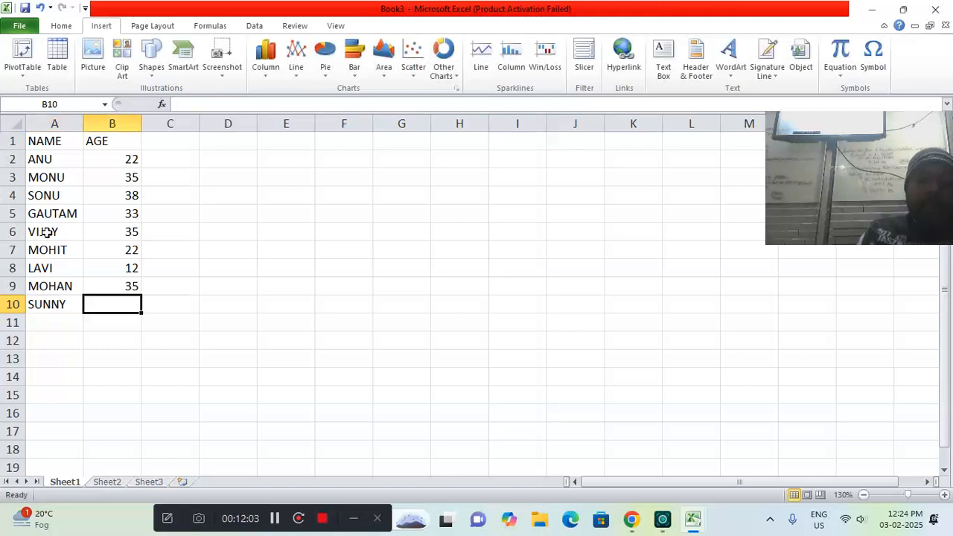
pyautogui.write('40')
pyautogui.press('Return')
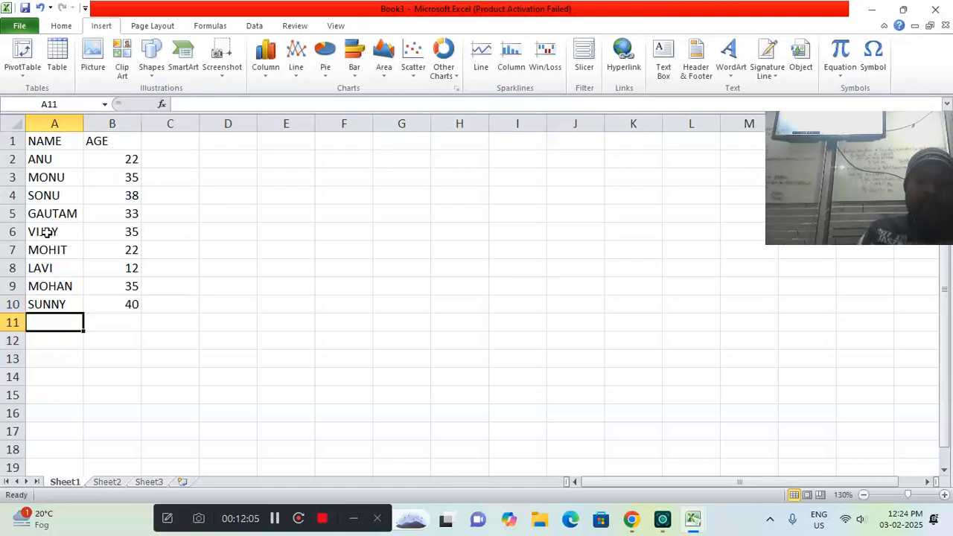
pyautogui.write('VI')
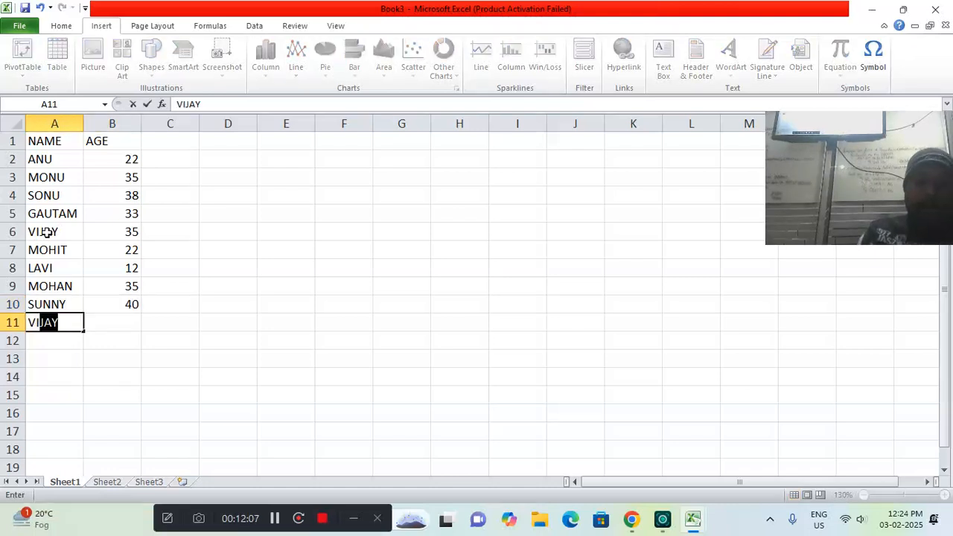
pyautogui.press('BackSpace')
pyautogui.press('BackSpace')
pyautogui.write('AIBHAV')
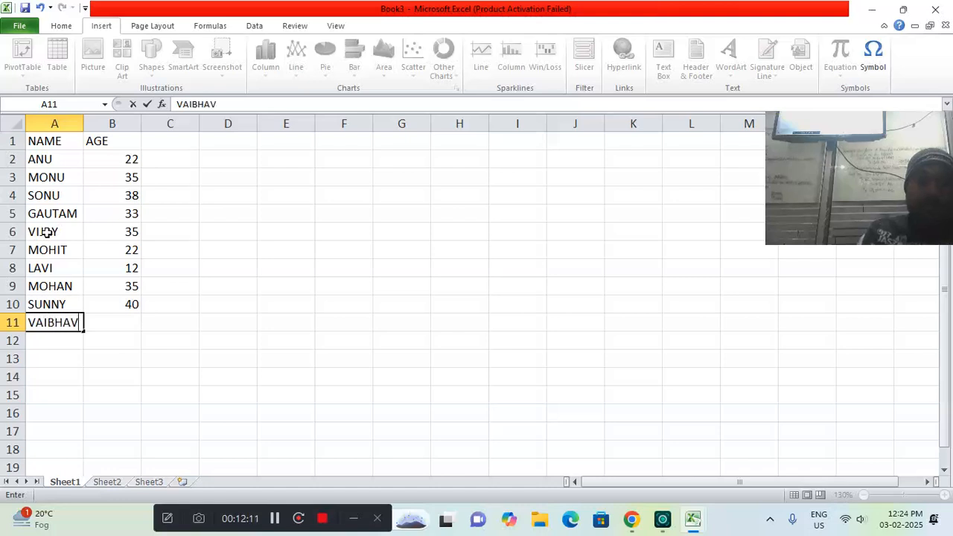
pyautogui.press('Tab')
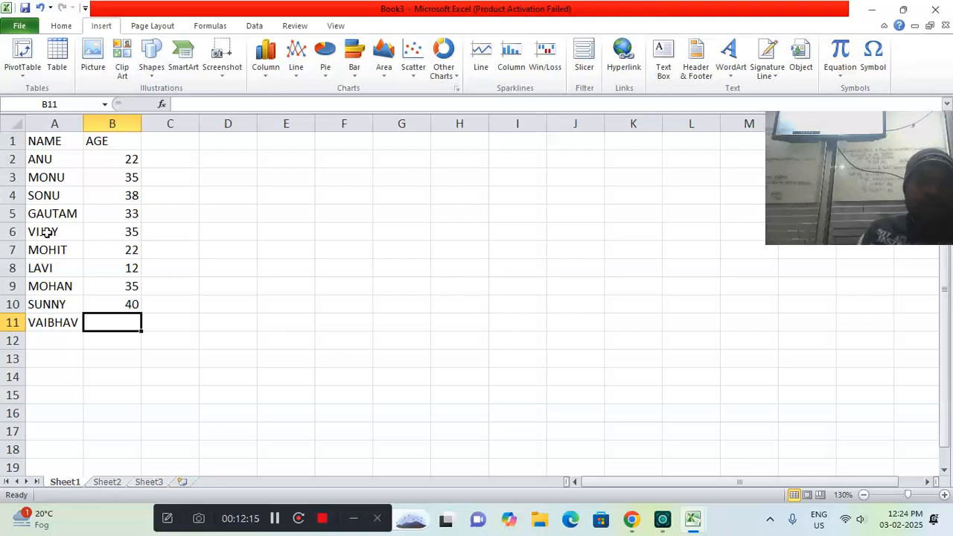
pyautogui.write('30')
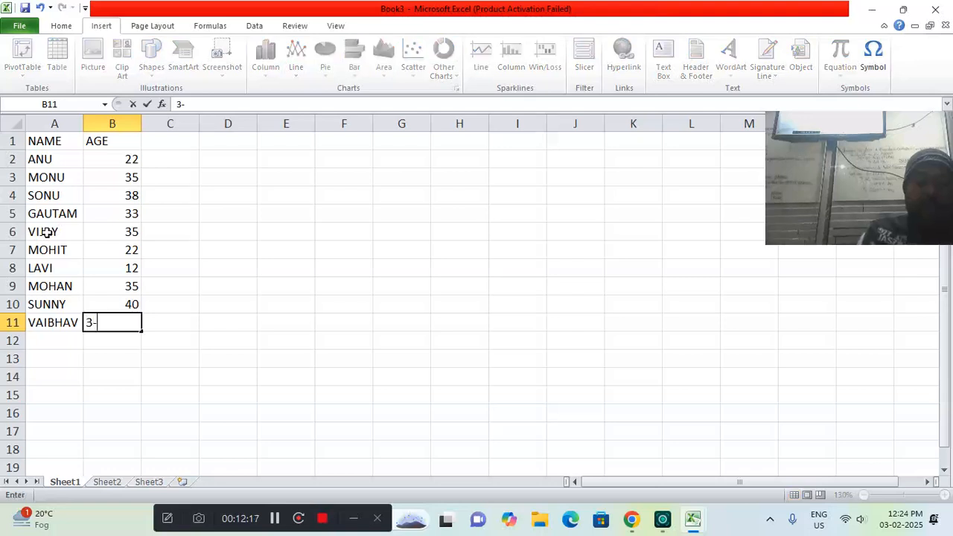
pyautogui.press('Return')
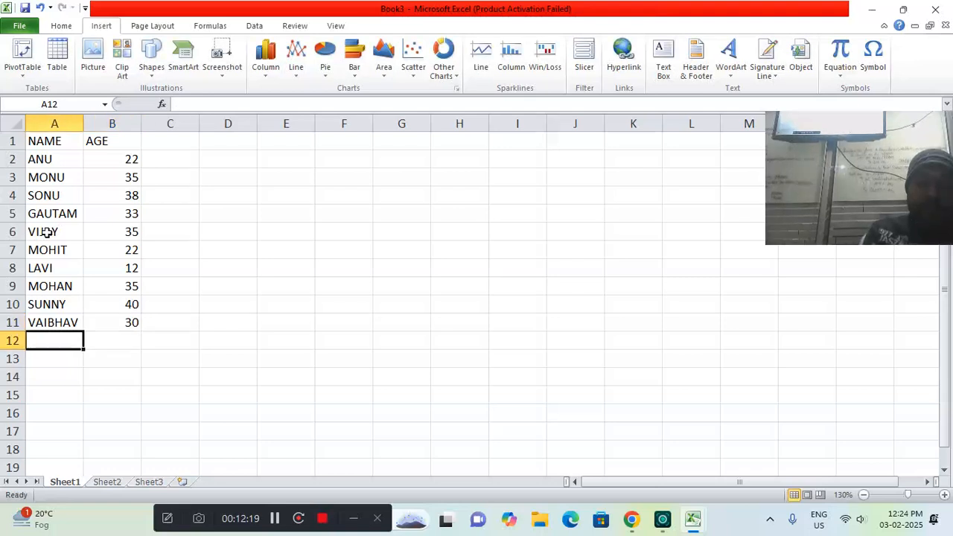
# Complete the table in rows 12 and 13 with two first names and the ages 21 and 37
pyautogui.write('KUN')
pyautogui.write('21')
pyautogui.press('Return')
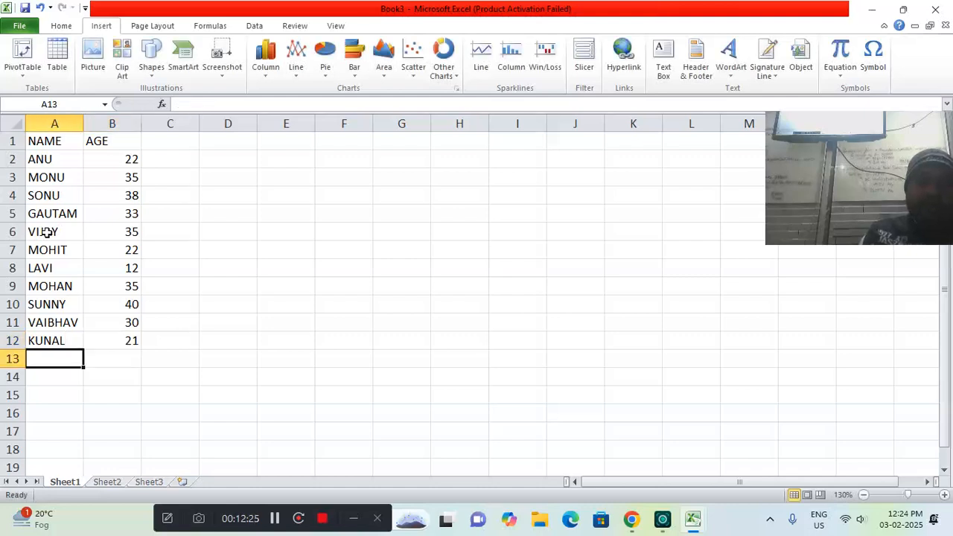
pyautogui.write('SEEMA')
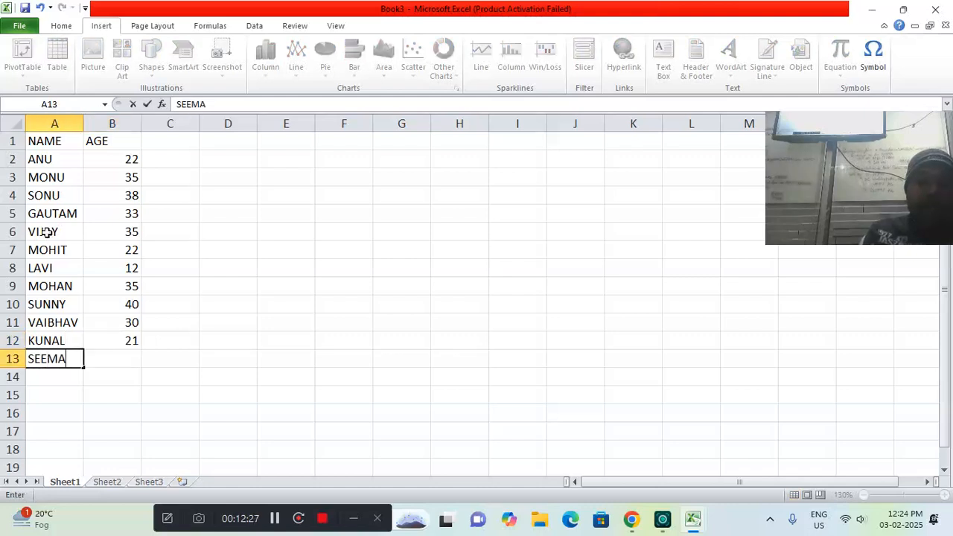
pyautogui.press('Tab')
pyautogui.write('3')
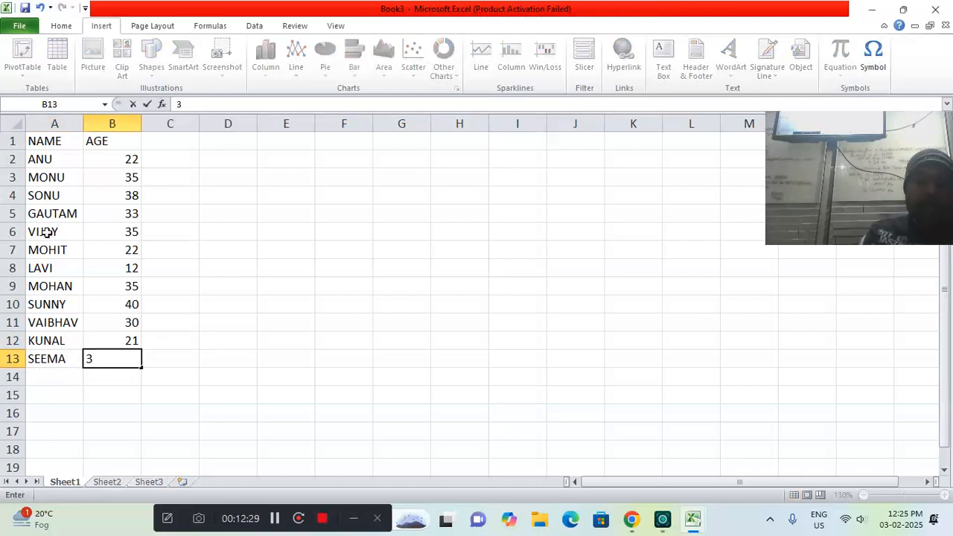
pyautogui.press('Return')
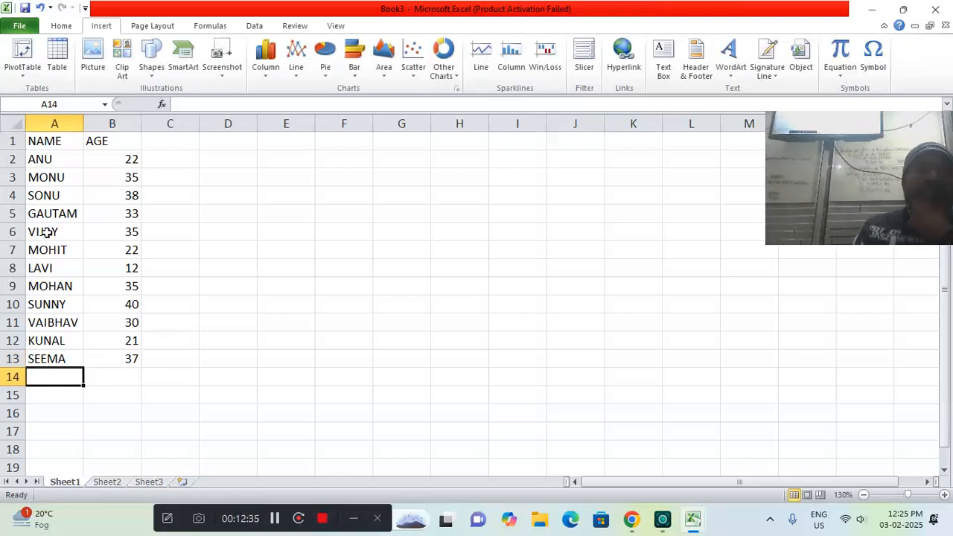
# Insert a 2-D clustered column chart of the name and age table and move it beside the data, near row 2
pyautogui.click(271, 82)
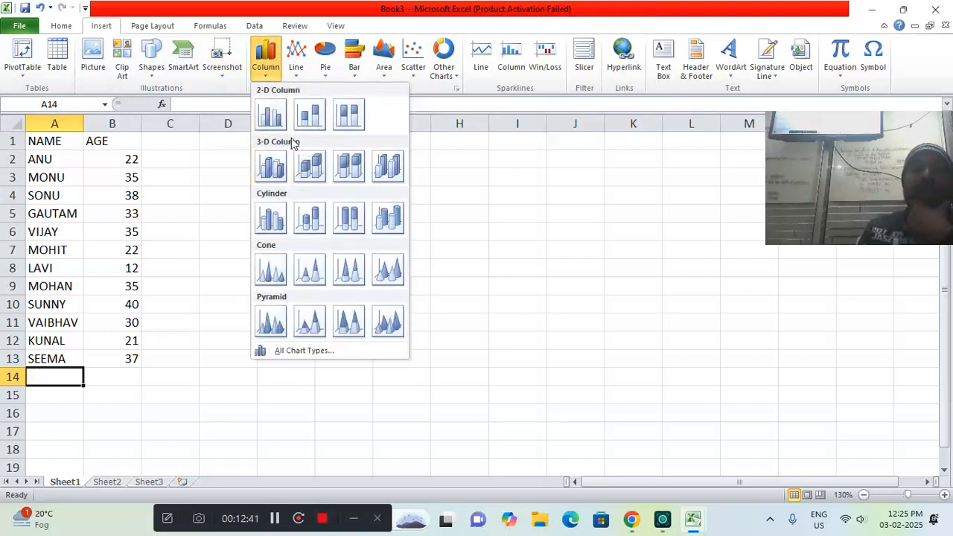
pyautogui.click(271, 118)
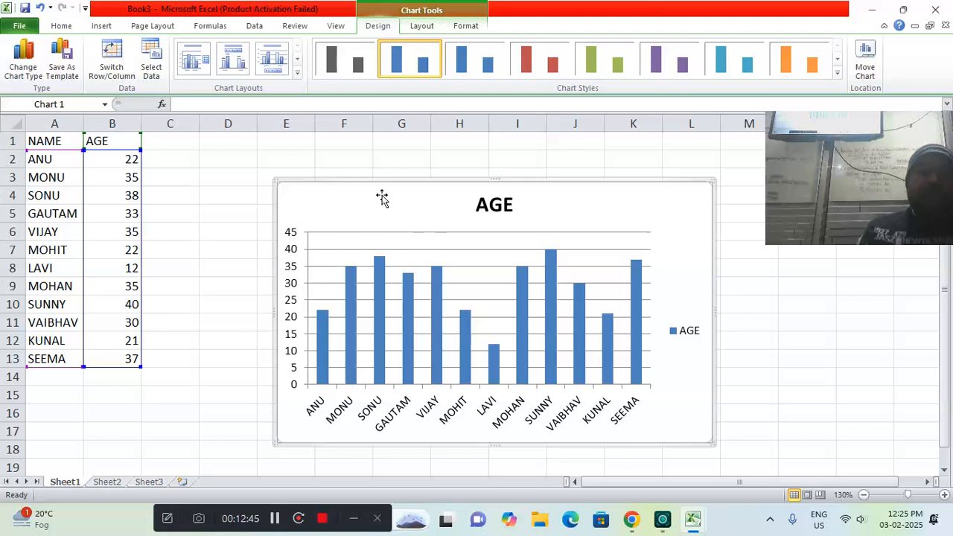
pyautogui.moveTo(372, 185); pyautogui.dragTo(321, 151)
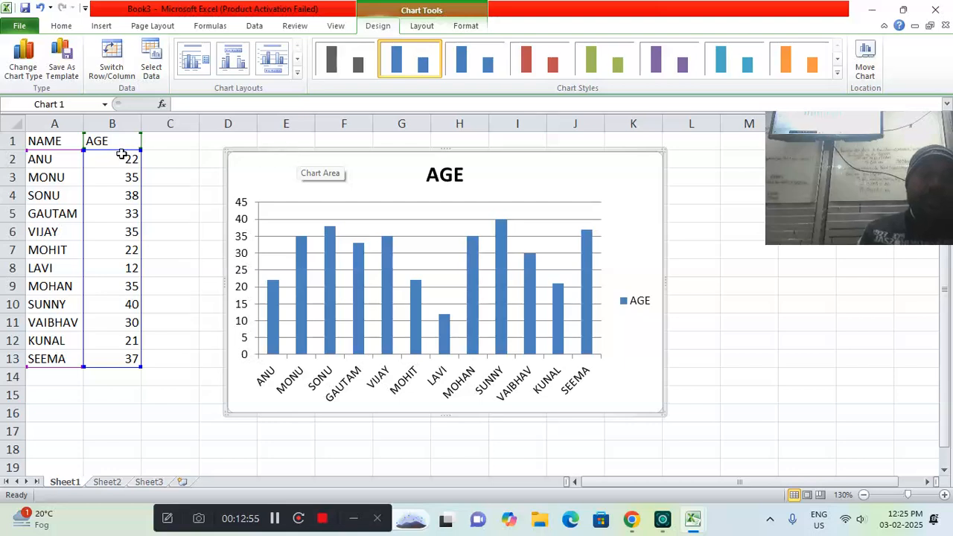
pyautogui.moveTo(271, 148); pyautogui.dragTo(277, 152)
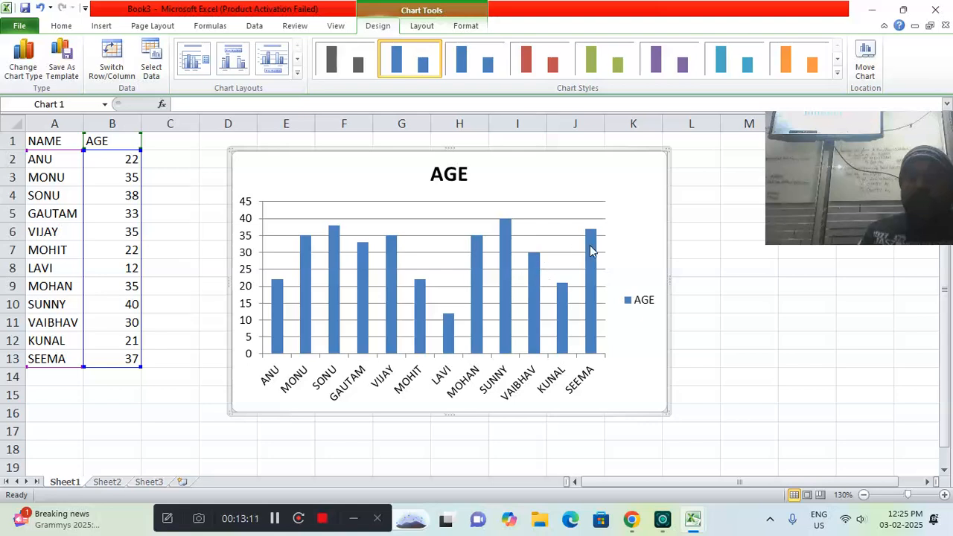
# Apply the purple bevelled chart style from the fourth row of styles to the AGE column chart
pyautogui.moveTo(590, 250)
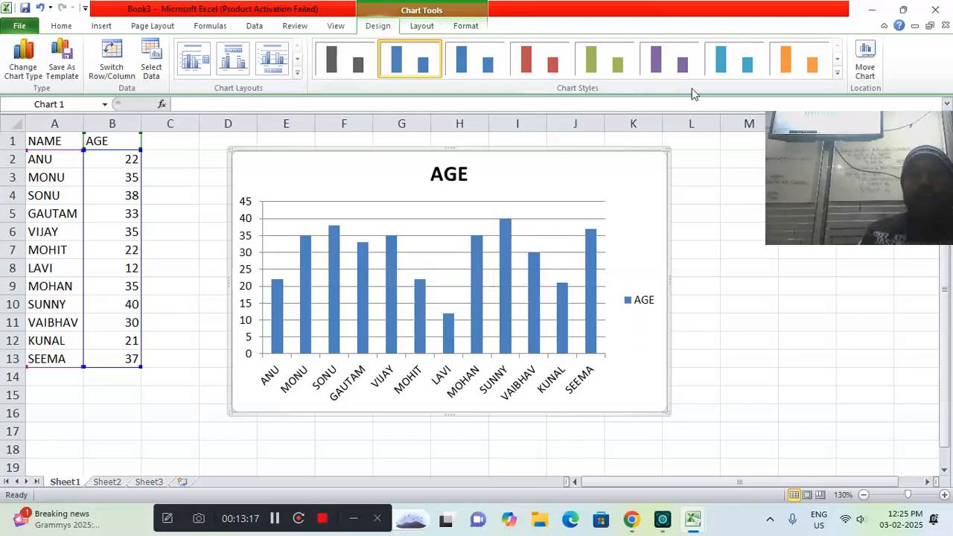
pyautogui.click(837, 73)
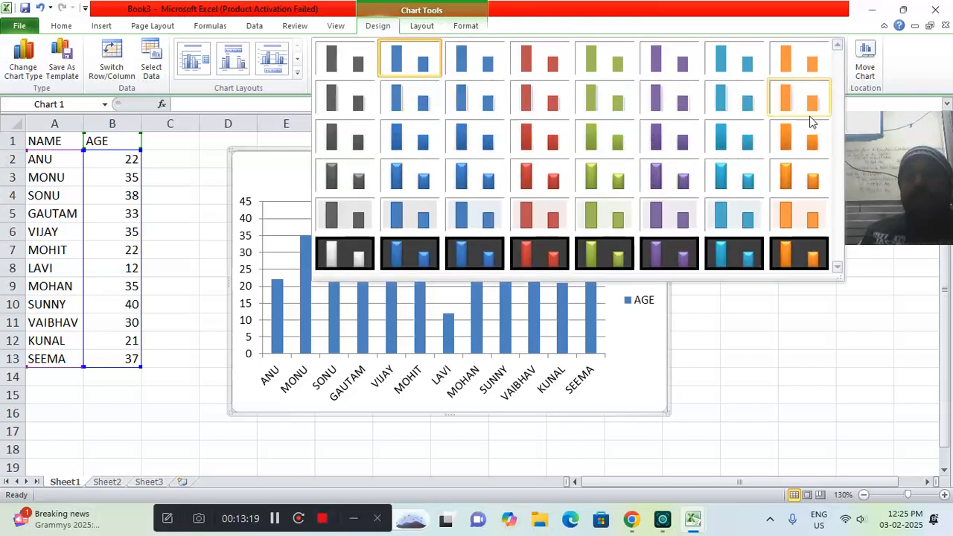
pyautogui.click(688, 181)
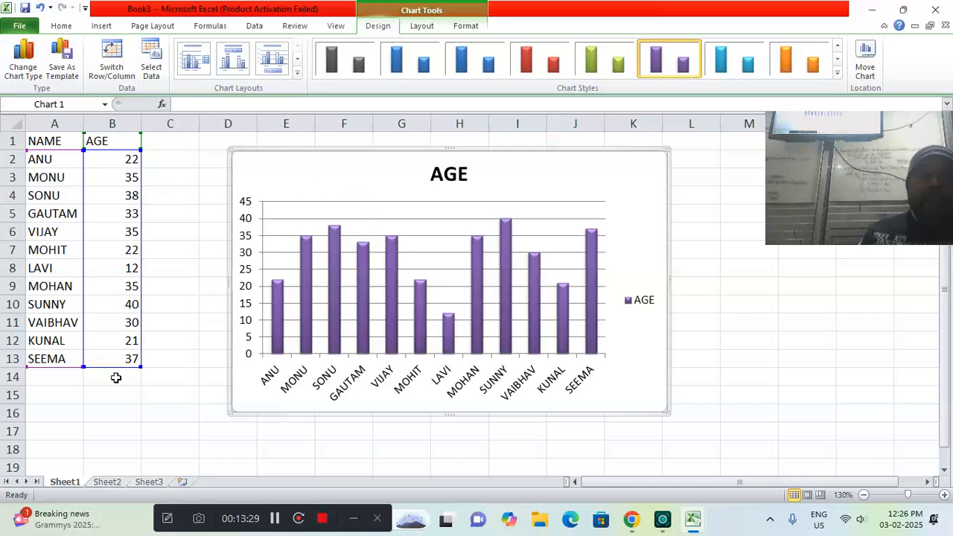
# Copy the name and age table A1:B13 from Sheet1 and paste it into Sheet2 starting at A1
pyautogui.click(111, 380)
pyautogui.moveTo(43, 143); pyautogui.dragTo(108, 358)
pyautogui.hotkey('ctrl', 'c')
pyautogui.click(108, 482)
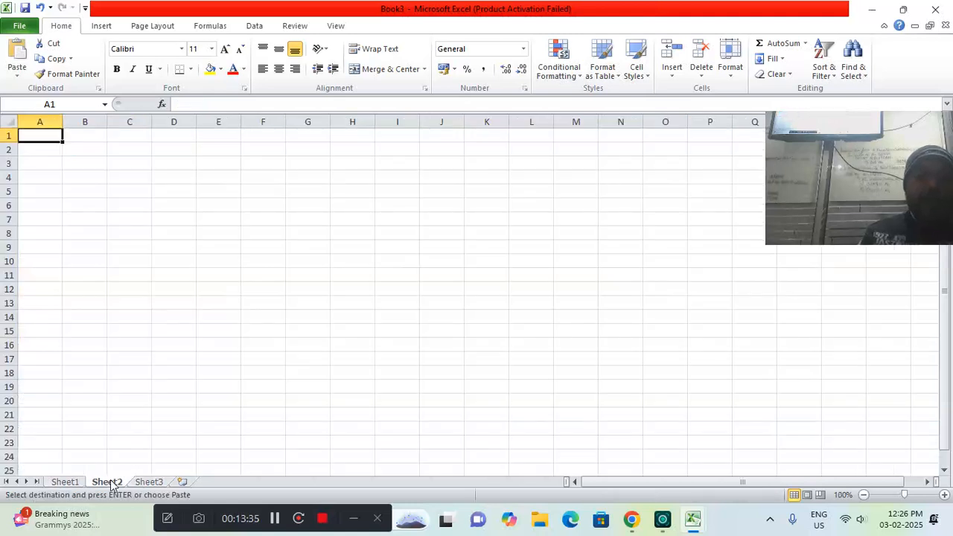
pyautogui.hotkey('ctrl', 'v')
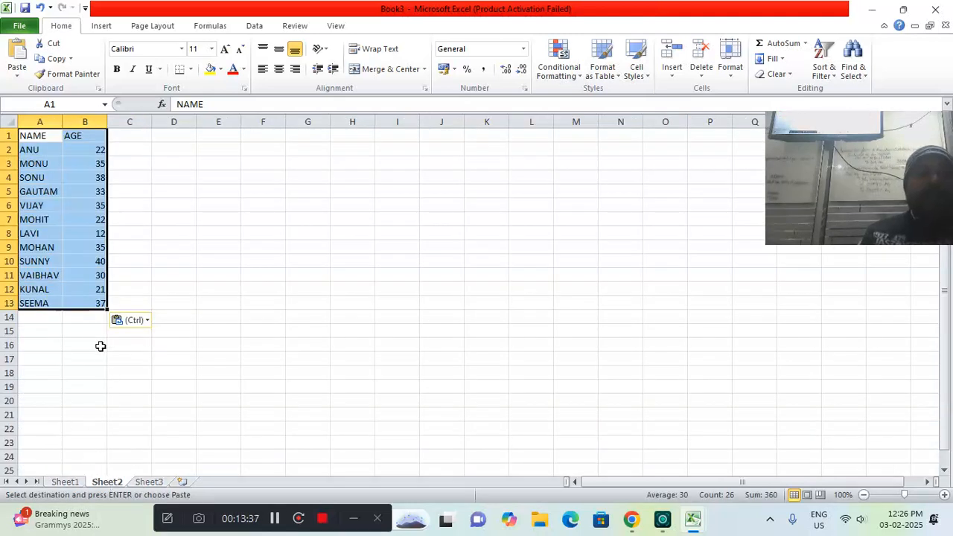
pyautogui.click(84, 316)
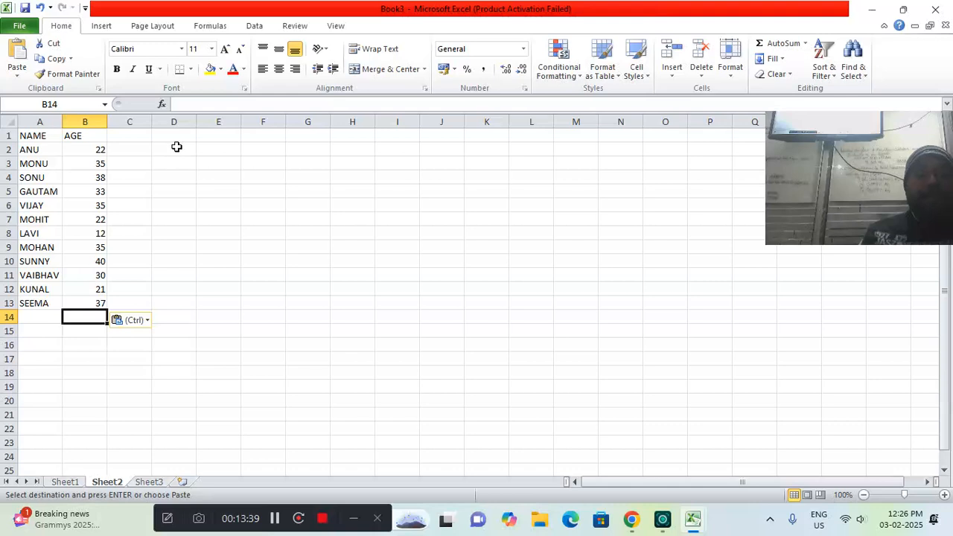
# Insert a 100% stacked line chart with markers from Sheet2's name and age table, and change its type to Line with Markers
pyautogui.click(101, 25)
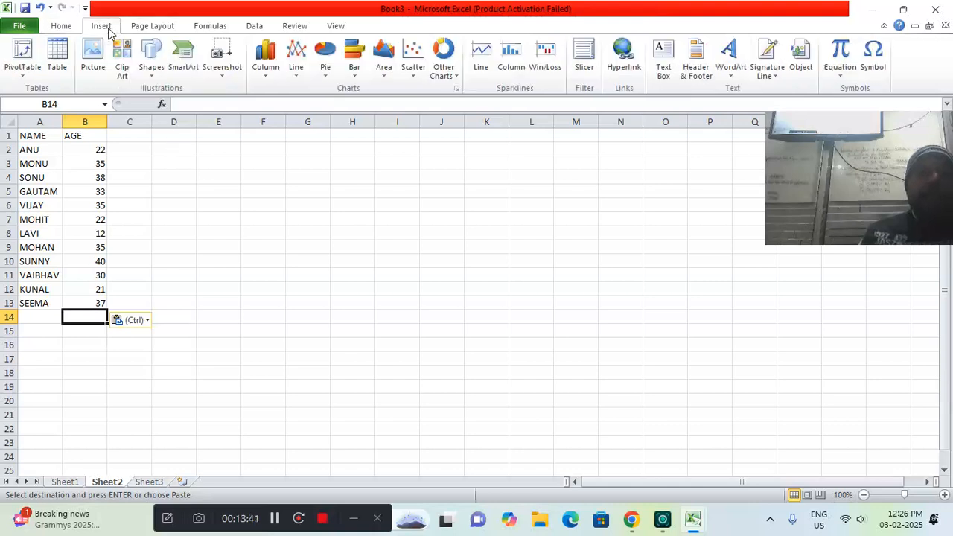
pyautogui.click(297, 71)
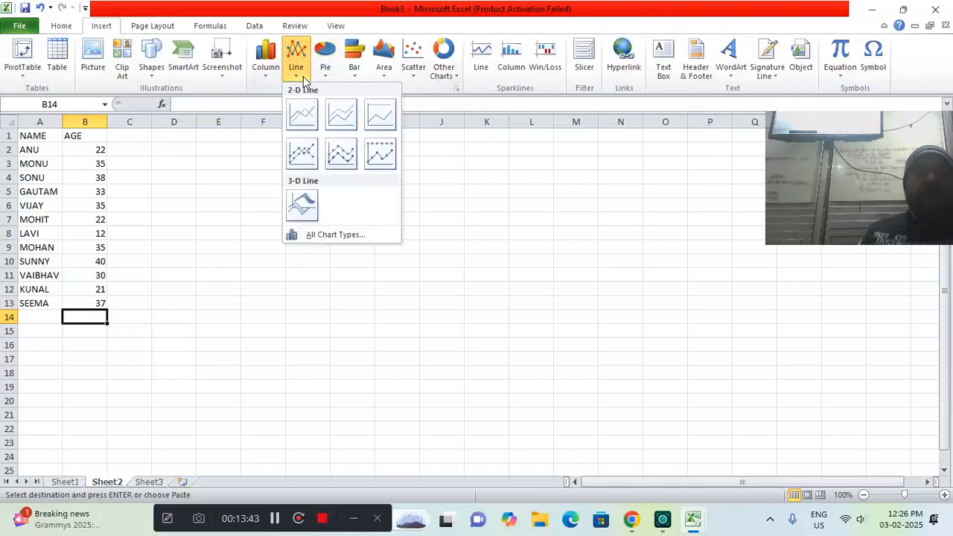
pyautogui.click(379, 154)
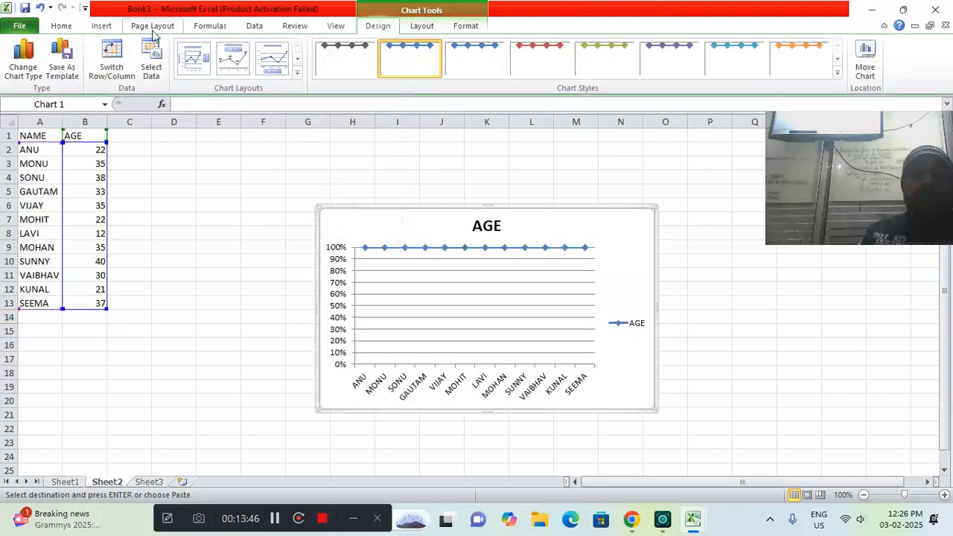
pyautogui.click(23, 56)
pyautogui.click(545, 246)
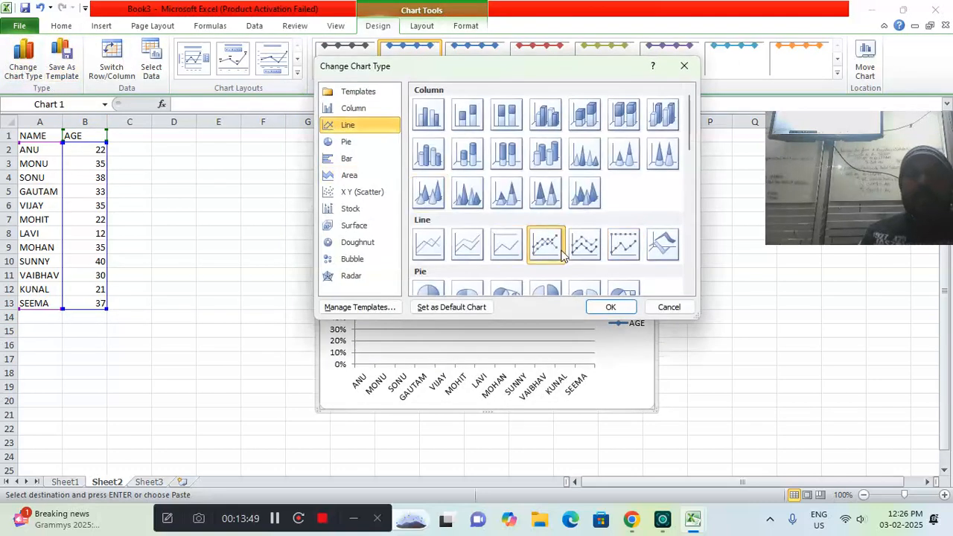
pyautogui.click(603, 307)
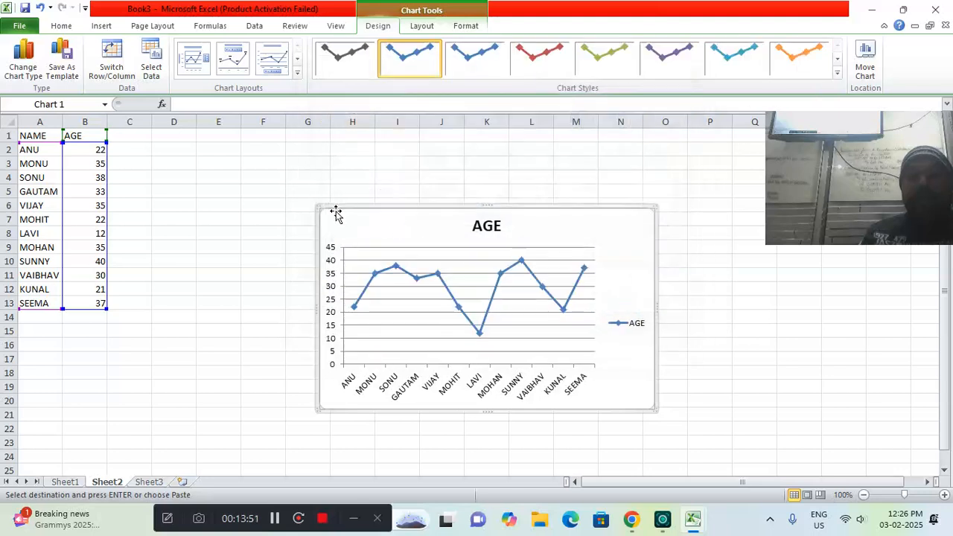
# Enlarge the AGE line chart, position it across about columns E to O beside the data, and apply the red line chart style
pyautogui.moveTo(318, 207); pyautogui.dragTo(175, 139)
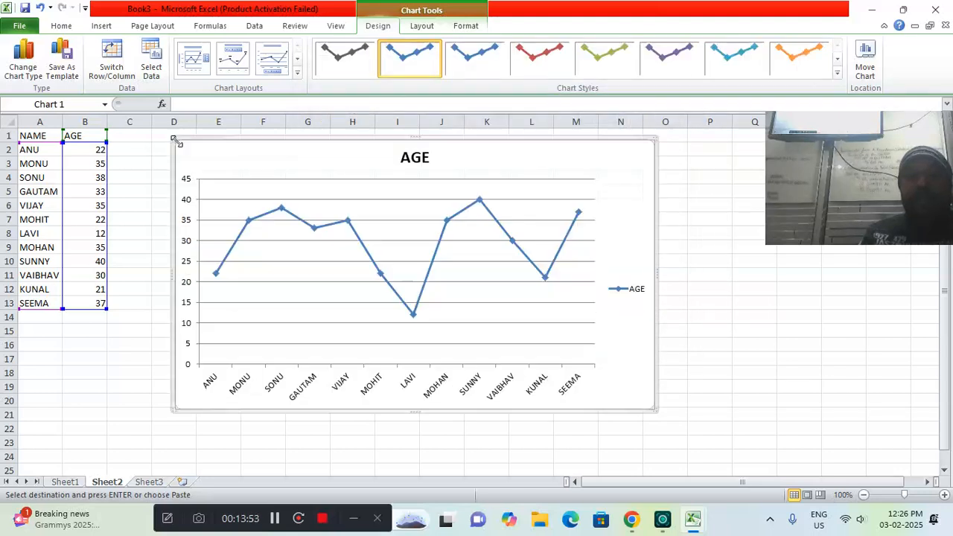
pyautogui.moveTo(651, 406); pyautogui.dragTo(674, 418)
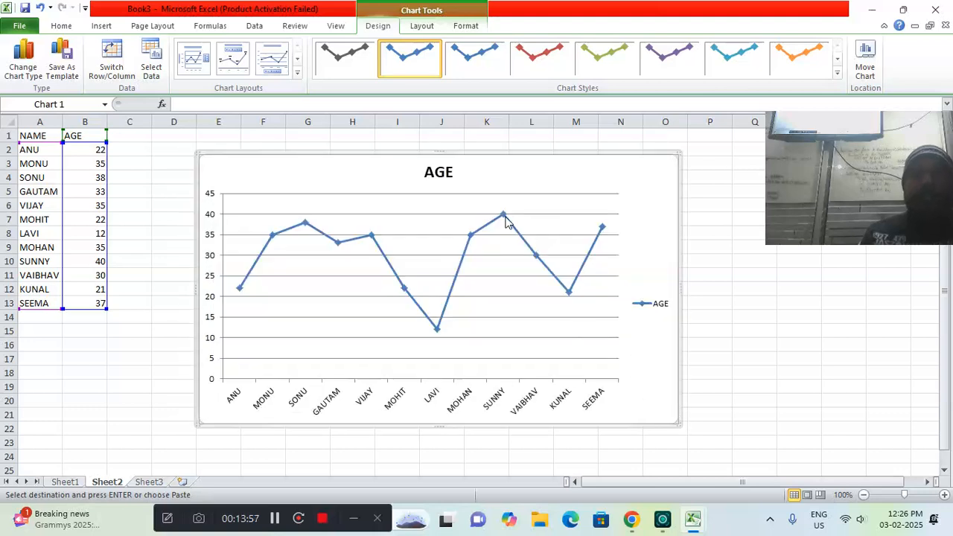
pyautogui.moveTo(503, 218)
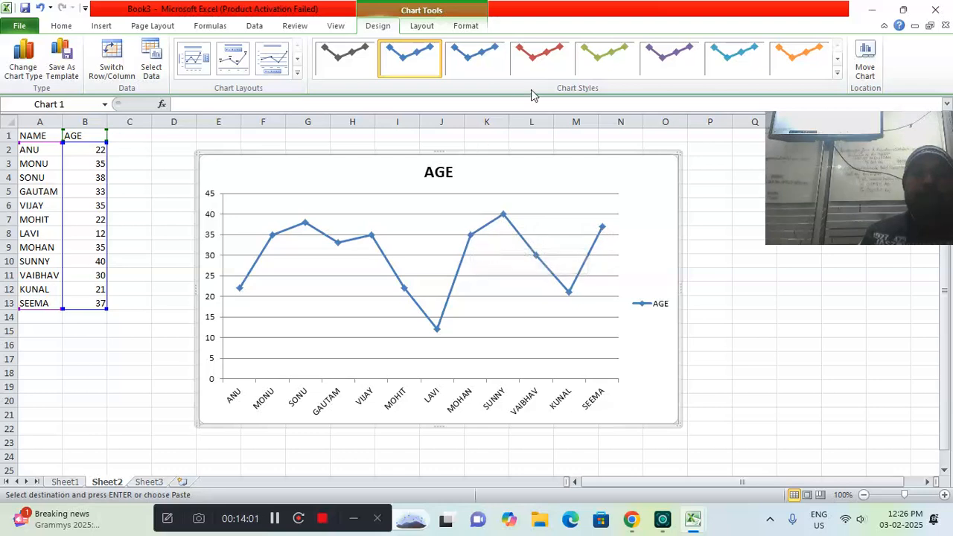
pyautogui.click(533, 66)
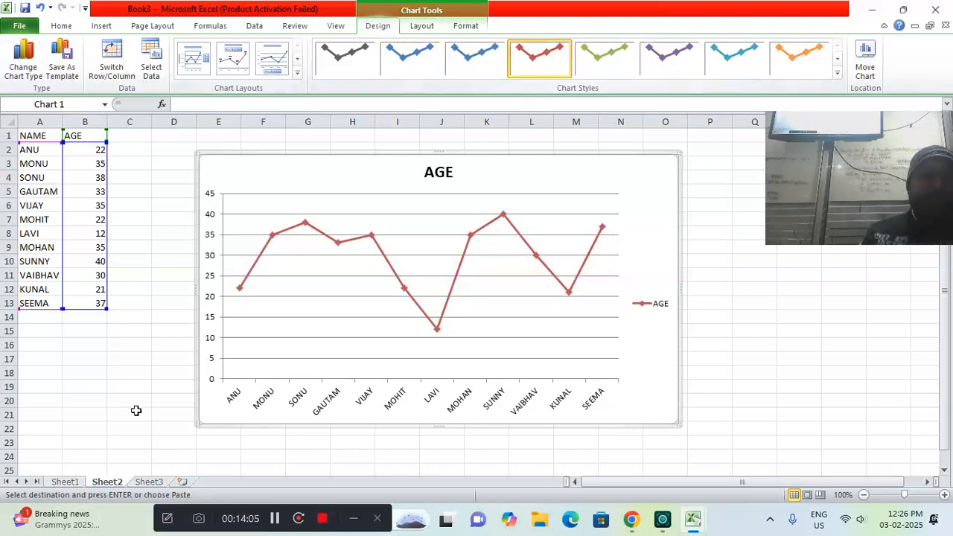
# Copy the name and age table A1:B13 from Sheet2 and paste it into Sheet3 starting at A1
pyautogui.click(88, 317)
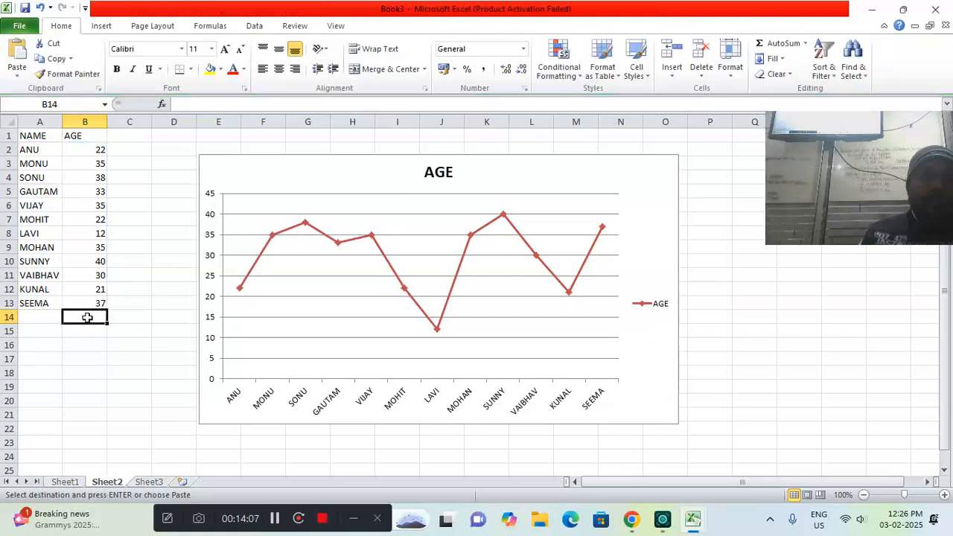
pyautogui.click(42, 136)
pyautogui.moveTo(42, 136); pyautogui.dragTo(93, 306)
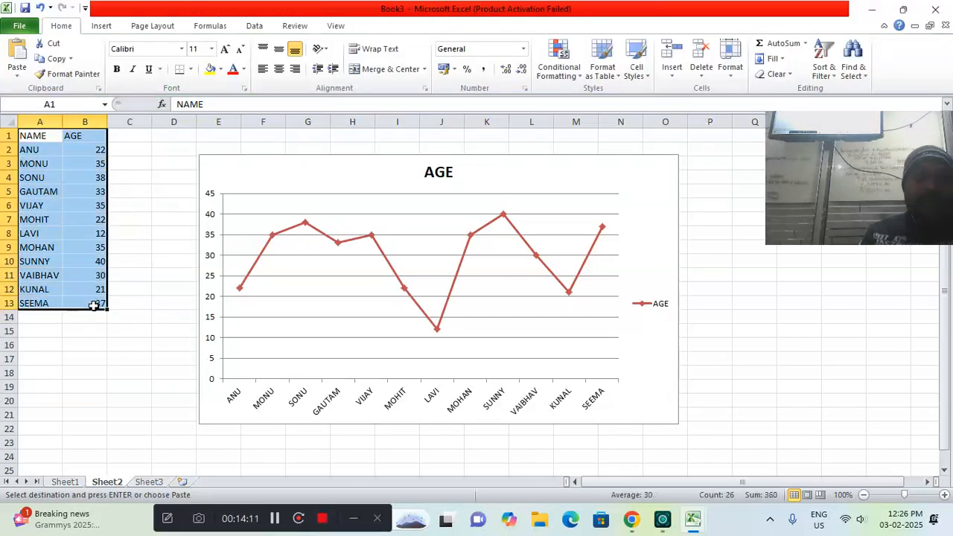
pyautogui.click(149, 482)
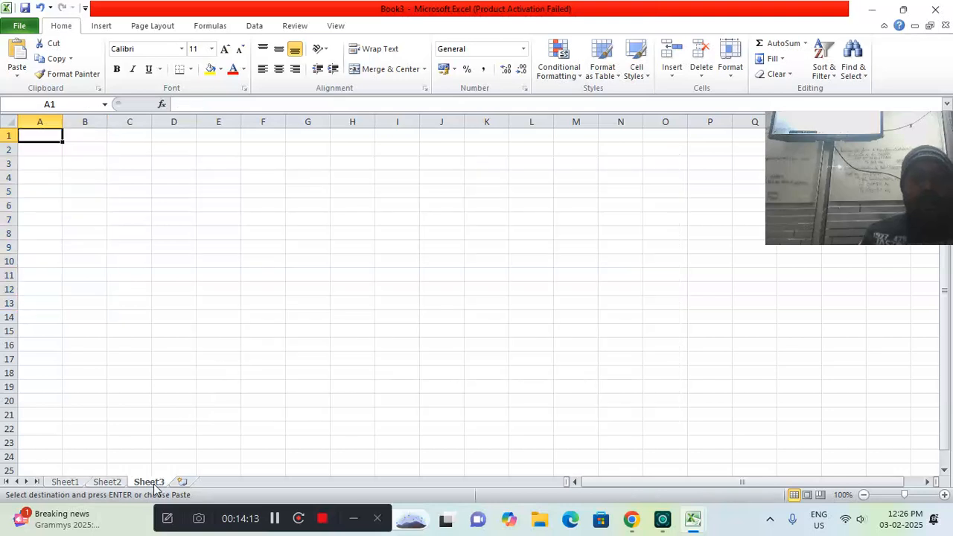
pyautogui.hotkey('ctrl', 'v')
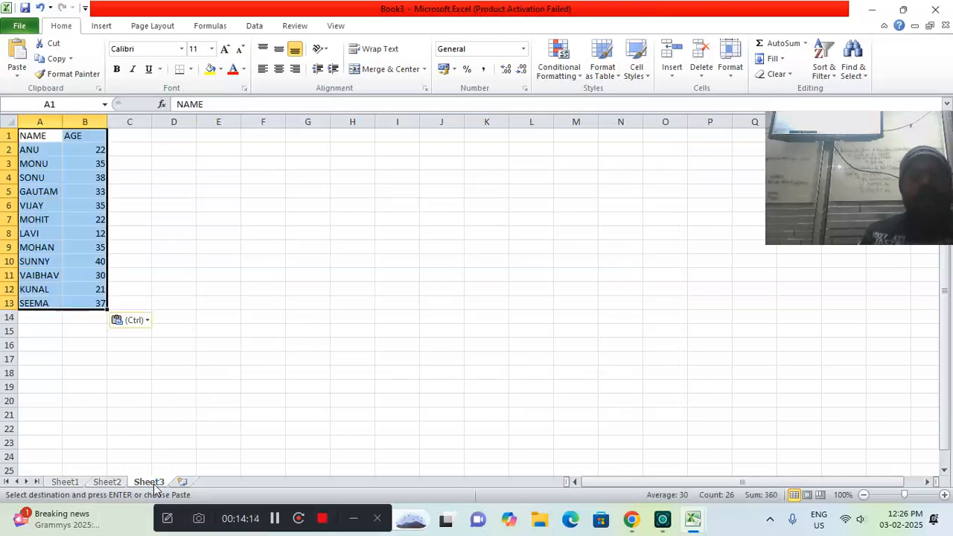
pyautogui.click(99, 313)
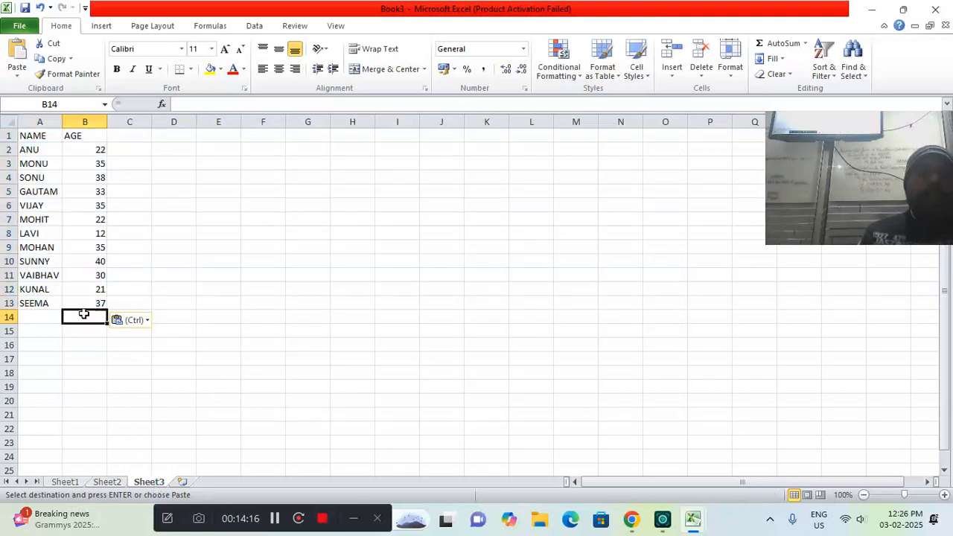
# Insert a 3-D Column chart of Sheet3's name and age table and enlarge it to span about D2 to P22
pyautogui.click(102, 26)
pyautogui.click(266, 67)
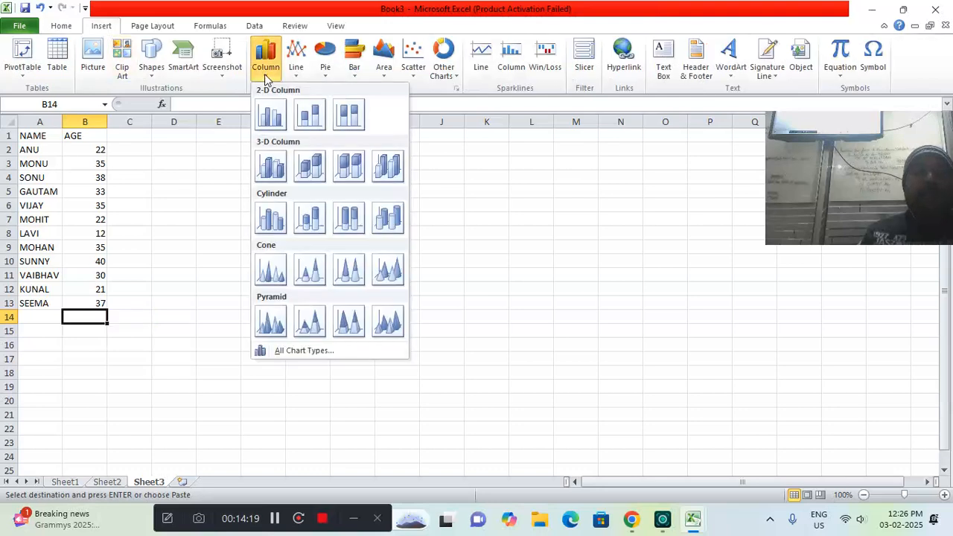
pyautogui.click(387, 170)
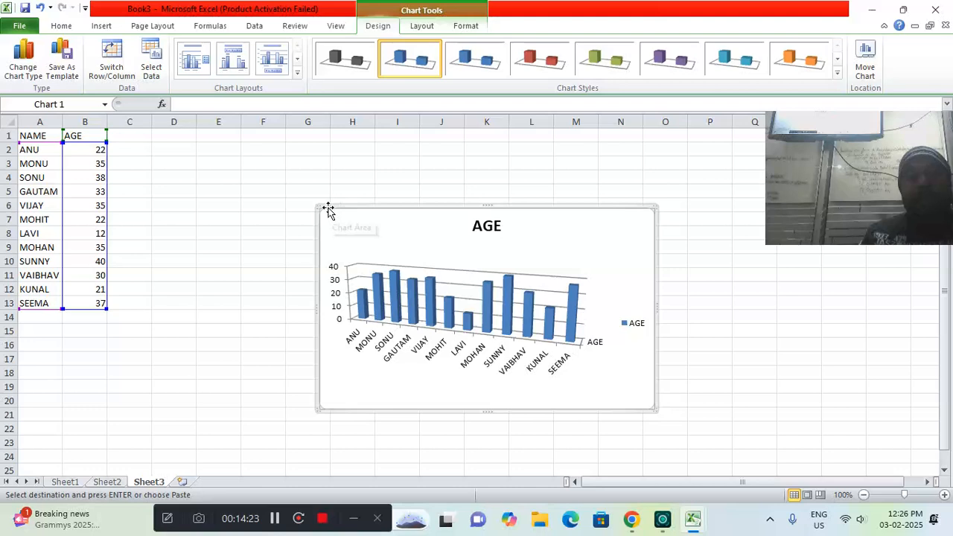
pyautogui.moveTo(315, 206); pyautogui.dragTo(184, 144)
pyautogui.moveTo(654, 408); pyautogui.dragTo(700, 436)
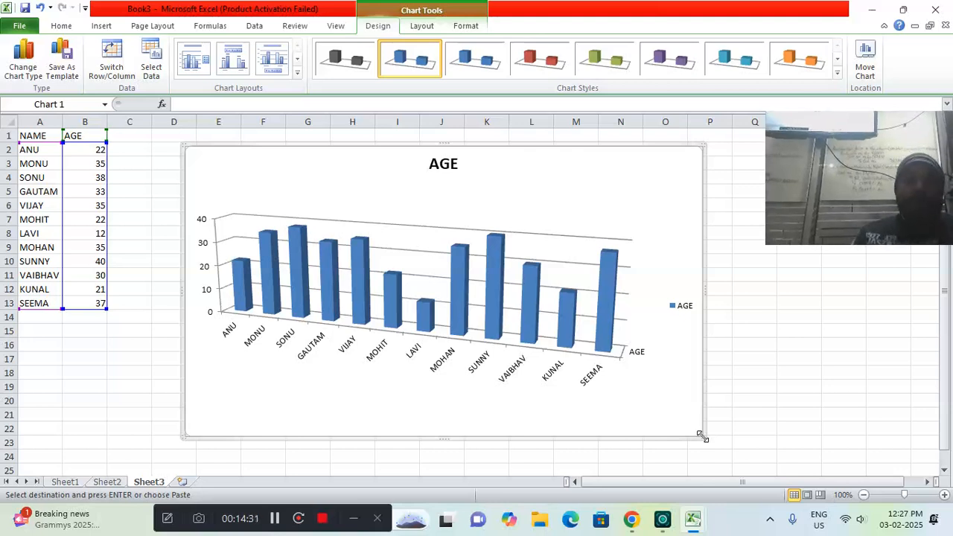
# Add a new worksheet after Sheet3 and enter the headers NAME in A1 and SALARY in B1
pyautogui.click(182, 482)
pyautogui.write('NAME')
pyautogui.press('Tab')
pyautogui.write('SALA')
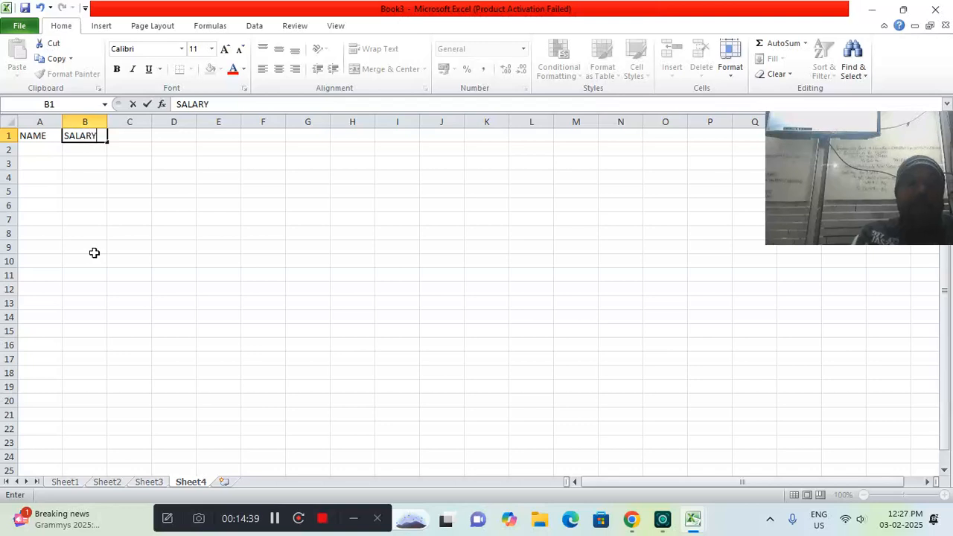
pyautogui.press('Return')
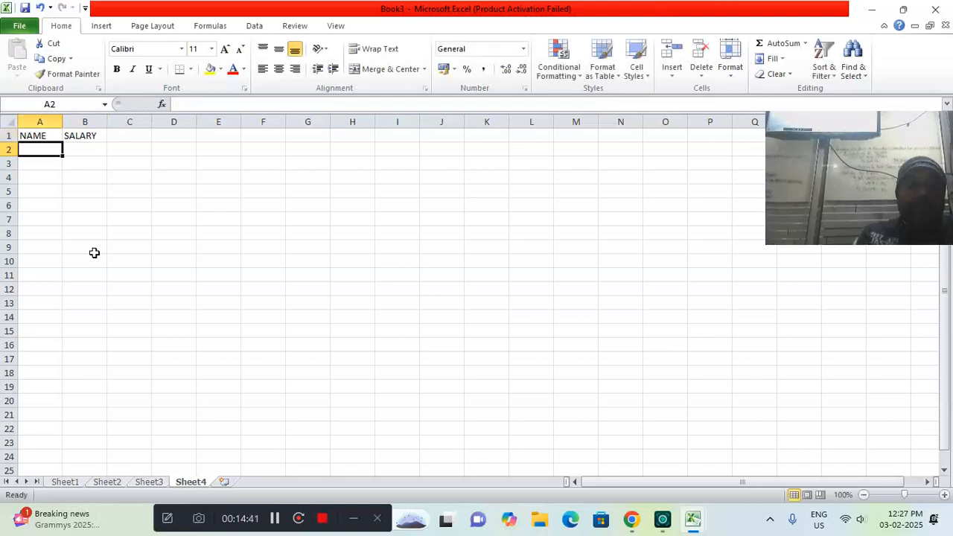
# Fill rows 2 and 3 of the salary table with two first names and the salaries 22000 and 12000
pyautogui.write('S')
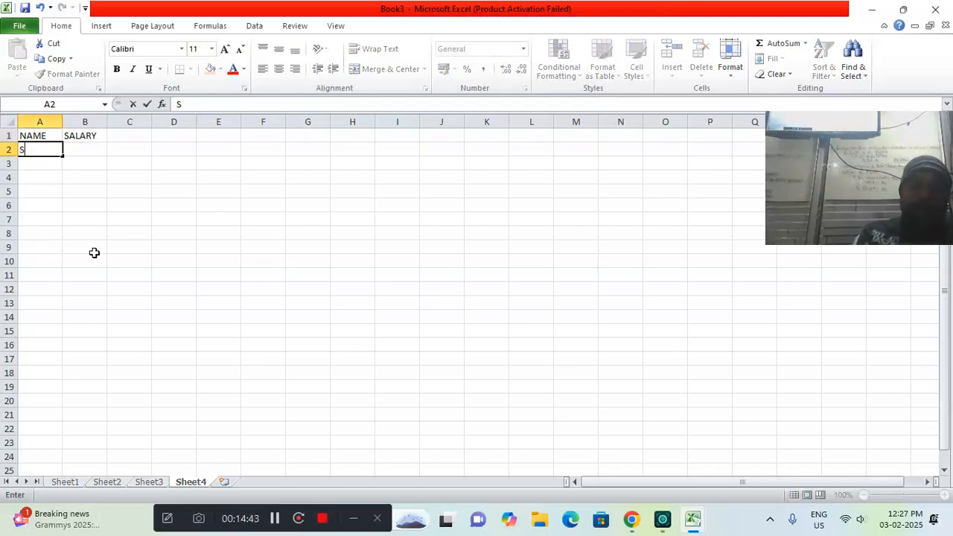
pyautogui.write('ANJAY')
pyautogui.press('Tab')
pyautogui.write('220')
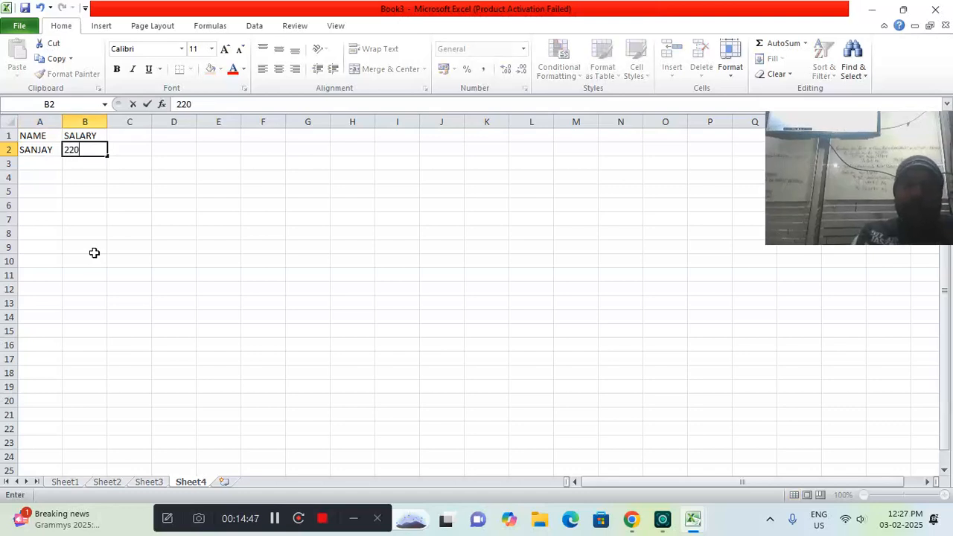
pyautogui.write('00')
pyautogui.press('Return')
pyautogui.write('KOMAL')
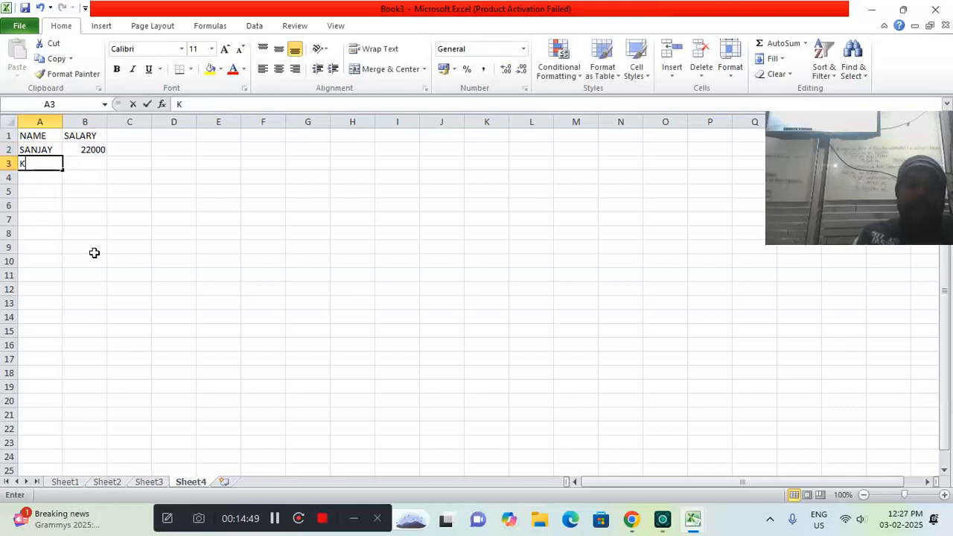
pyautogui.press('Tab')
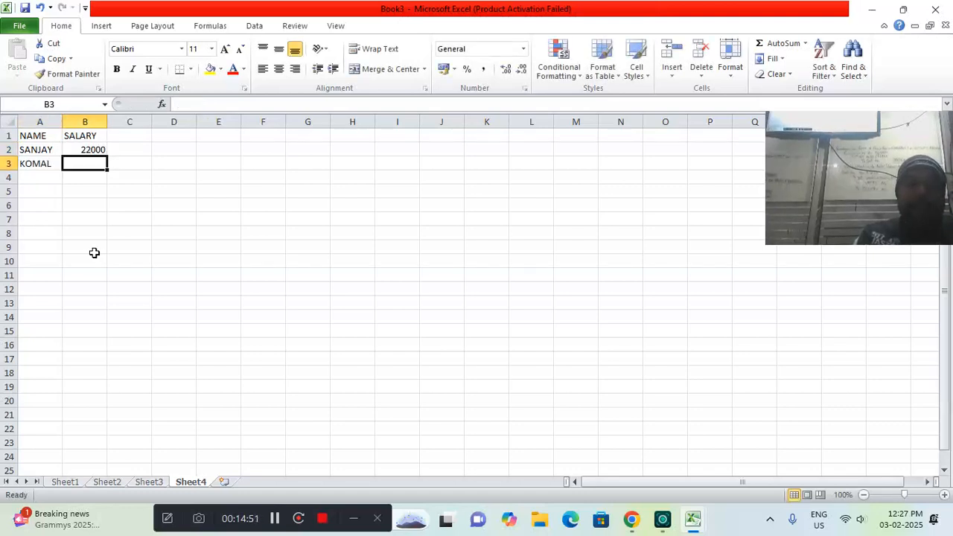
pyautogui.write('12000')
pyautogui.press('Return')
# Fill rows 4 and 5 of the salary table with two first names and the salaries 23000 and 23500
pyautogui.write('LAVI')
pyautogui.press('Tab')
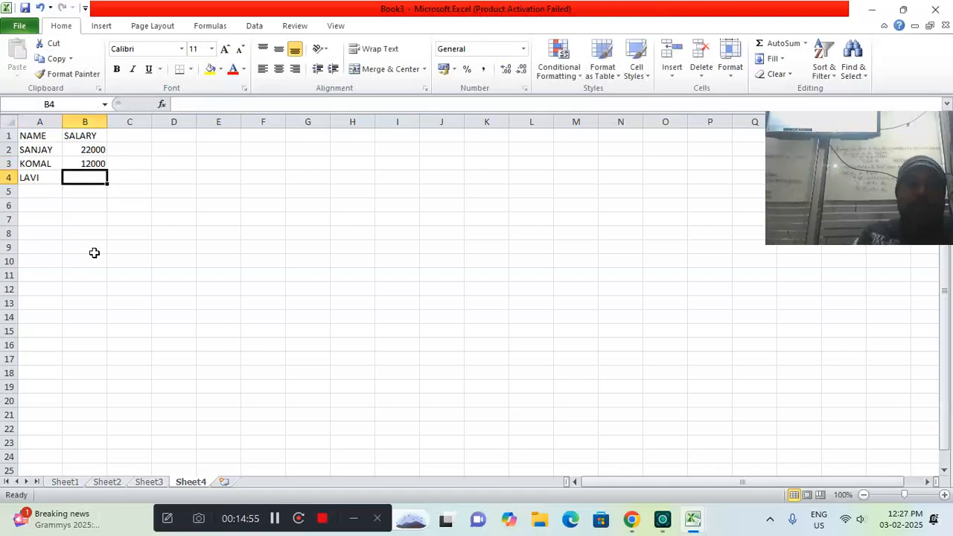
pyautogui.write('23')
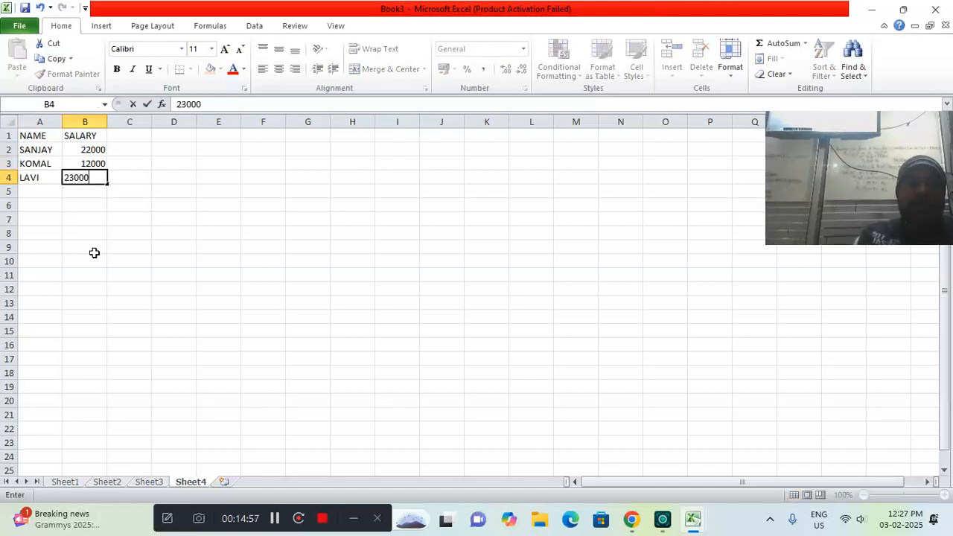
pyautogui.write('000')
pyautogui.press('Return')
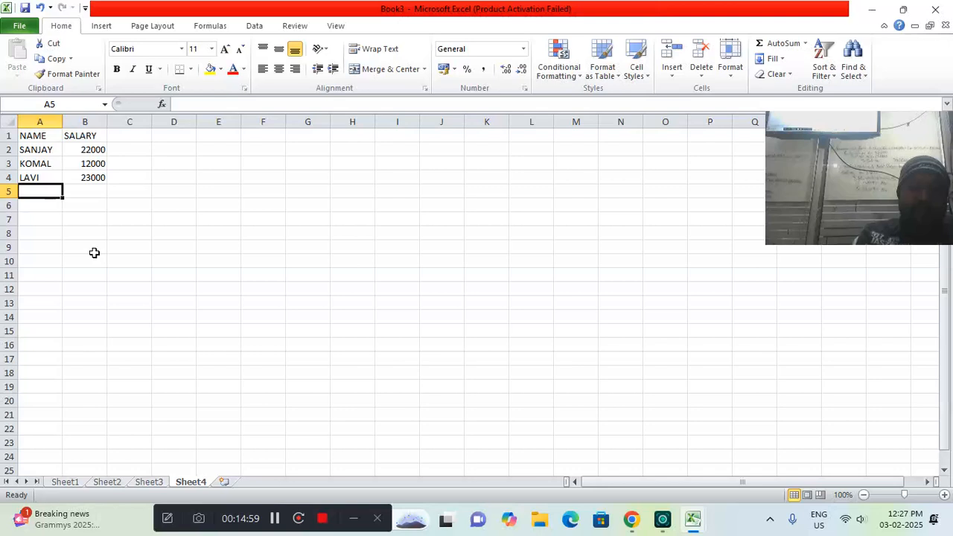
pyautogui.write('AARAV')
pyautogui.press('Tab')
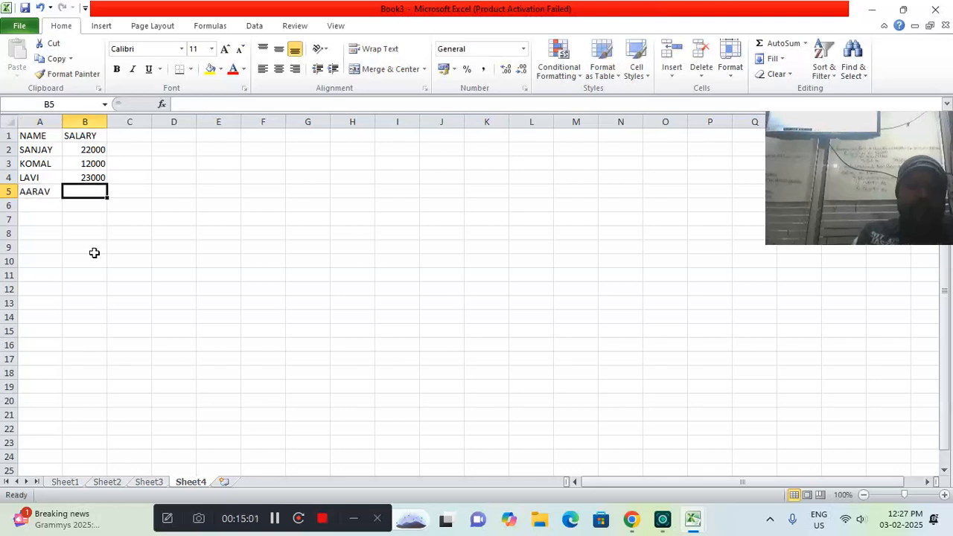
pyautogui.write('2')
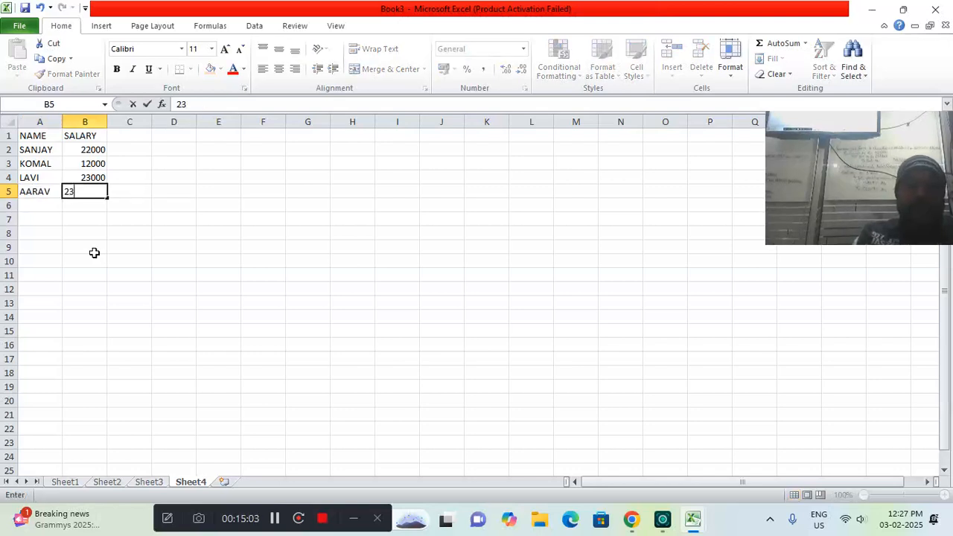
pyautogui.write('3500')
pyautogui.press('Return')
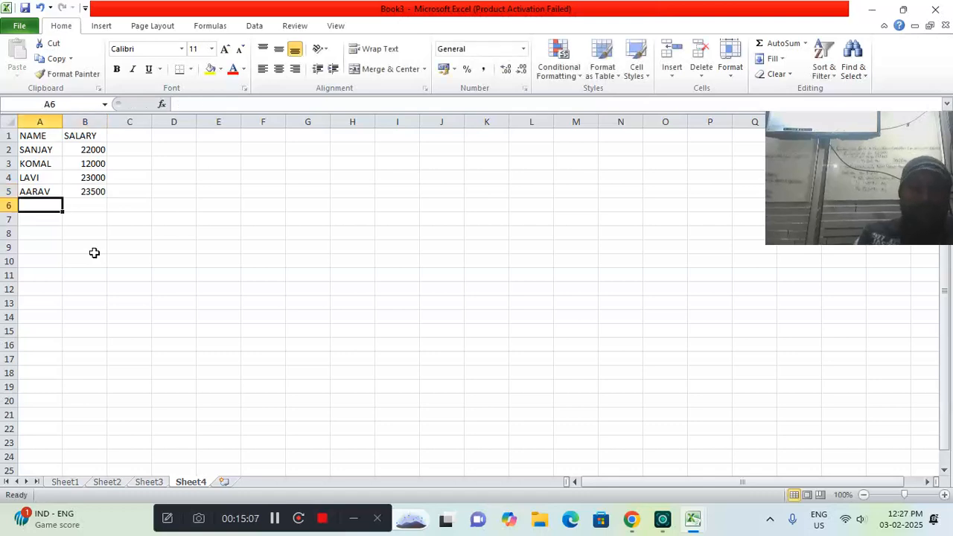
# Fill rows 6 and 7 of the salary table with two first names and the salaries 18900 and 17500
pyautogui.write('ARUN')
pyautogui.press('Tab')
pyautogui.write('18900')
pyautogui.press('Return')
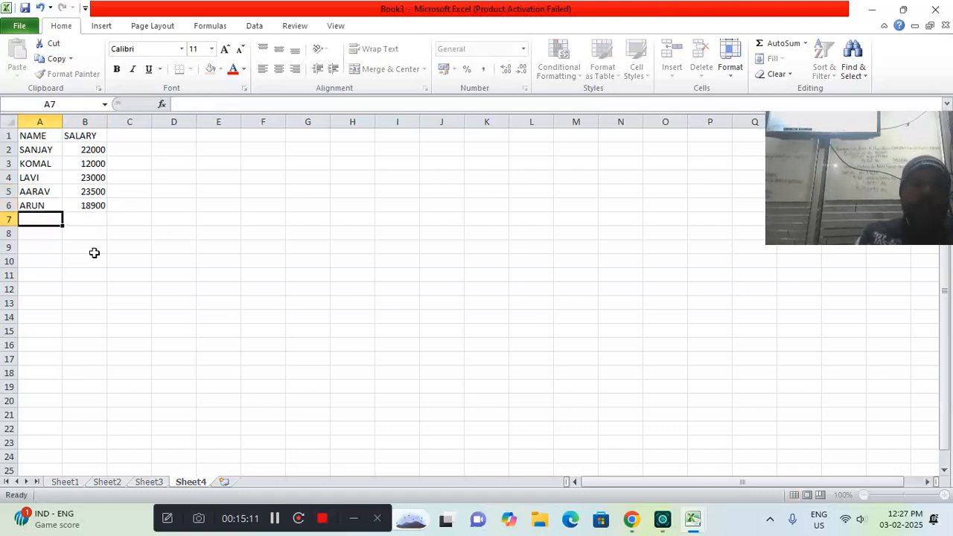
pyautogui.write('KUMAR')
pyautogui.press('Tab')
pyautogui.write('17')
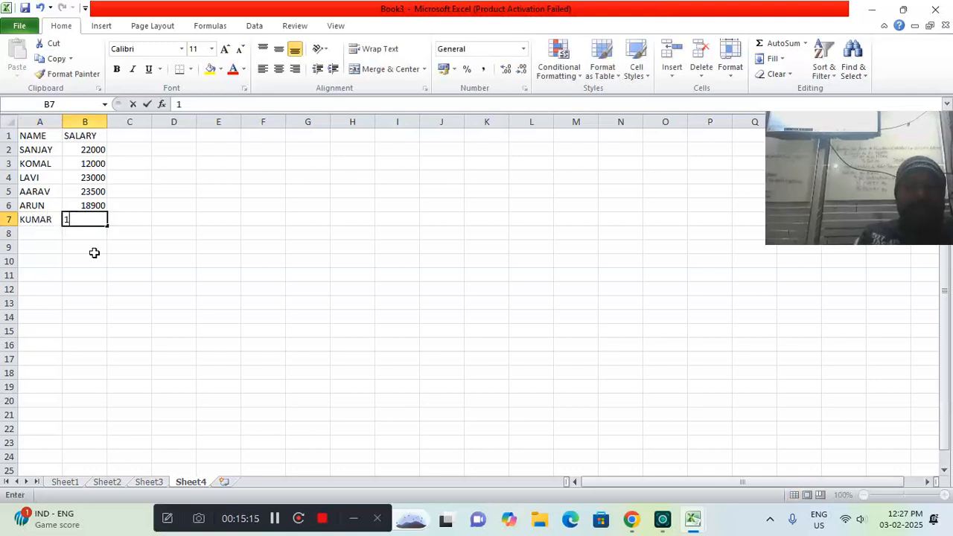
pyautogui.press('Return')
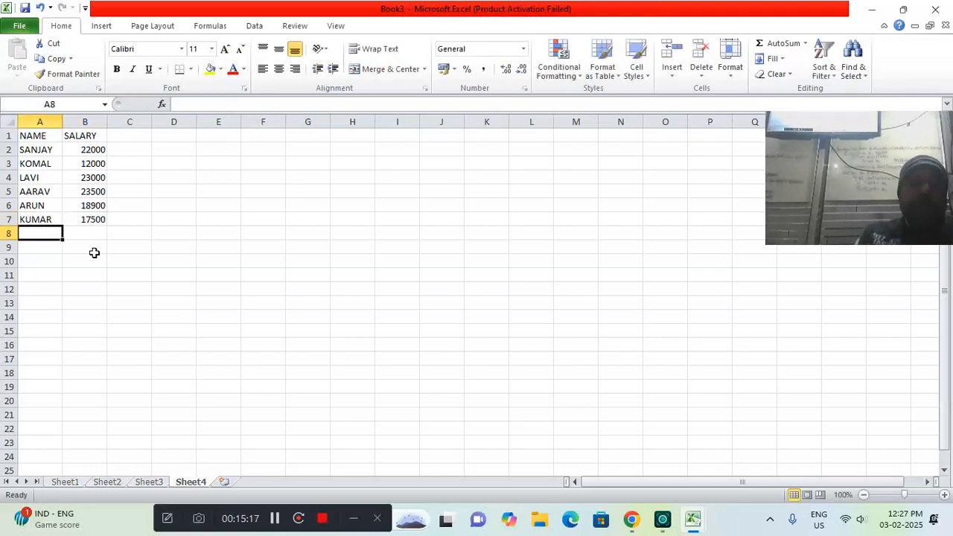
# Enter a first name and the salary 23010 in row 8 of the salary table
pyautogui.write('PANKAJ')
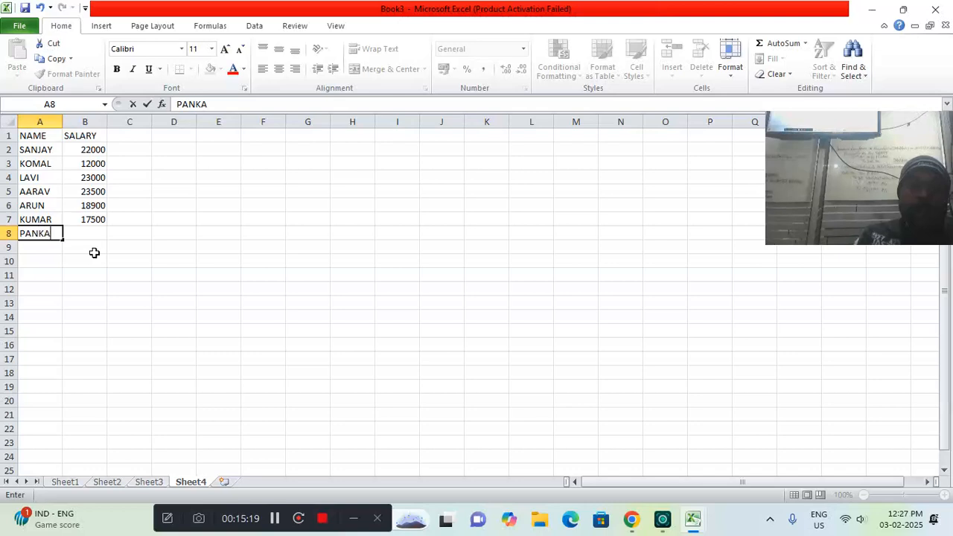
pyautogui.press('Tab')
pyautogui.write('23')
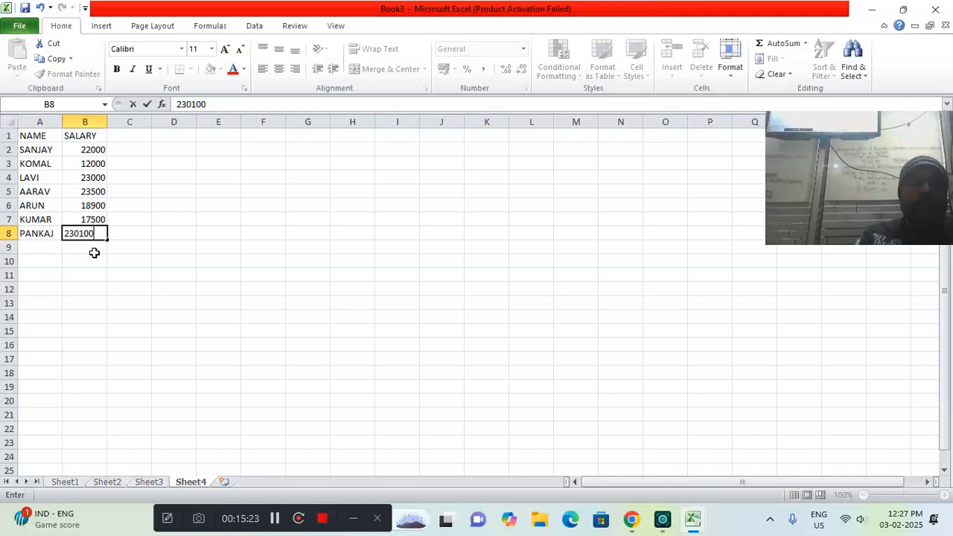
pyautogui.press('Return')
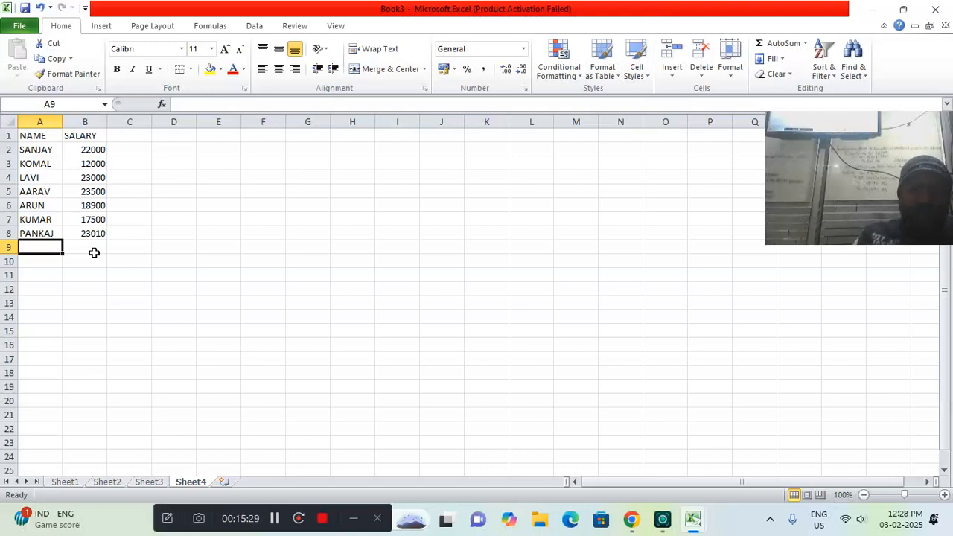
# Fill rows 9 and 10 of the salary table with two first names and the salaries 24500 and 21300
pyautogui.write('VIJAY')
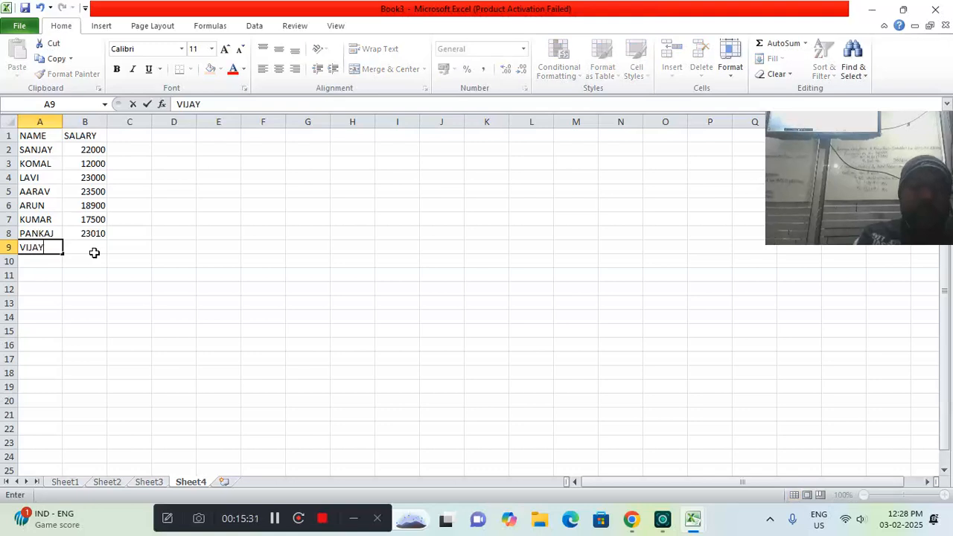
pyautogui.click(94, 253)
pyautogui.write('24500')
pyautogui.press('Return')
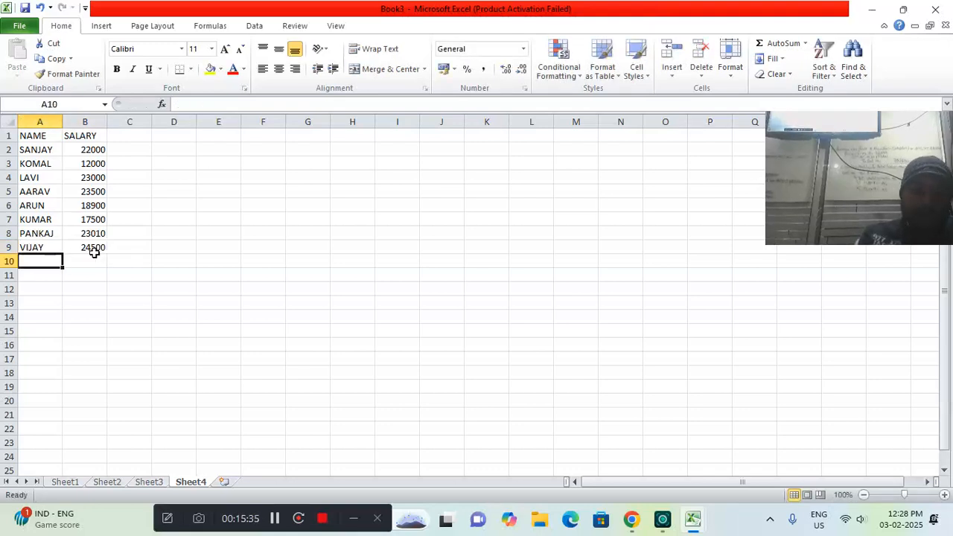
pyautogui.write('MOHAN')
pyautogui.click(95, 257)
pyautogui.write('21300')
pyautogui.press('Return')
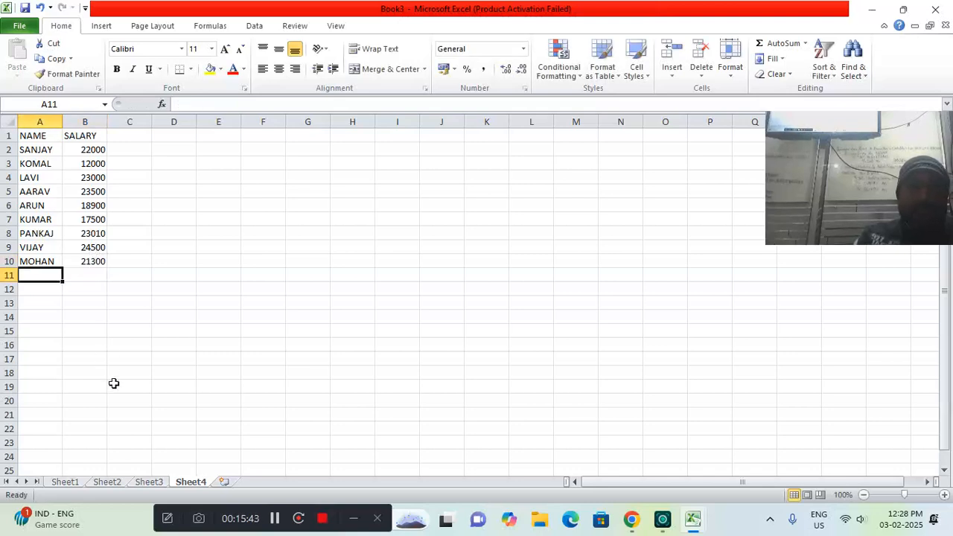
# Fill rows 11 and 12 of the salary table with two first names and the salaries 9000 and 12000
pyautogui.write('KUNAL')
pyautogui.press('Tab')
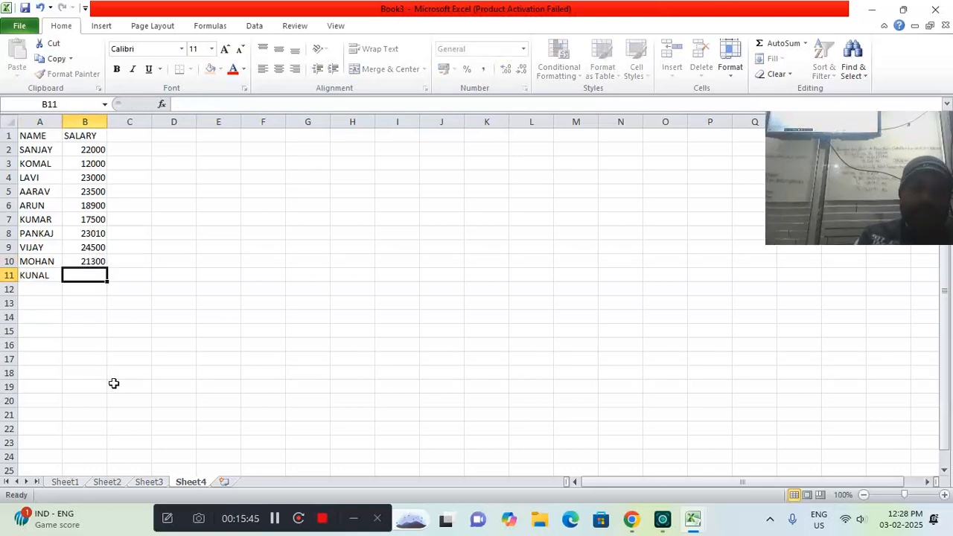
pyautogui.write('9000')
pyautogui.press('Return')
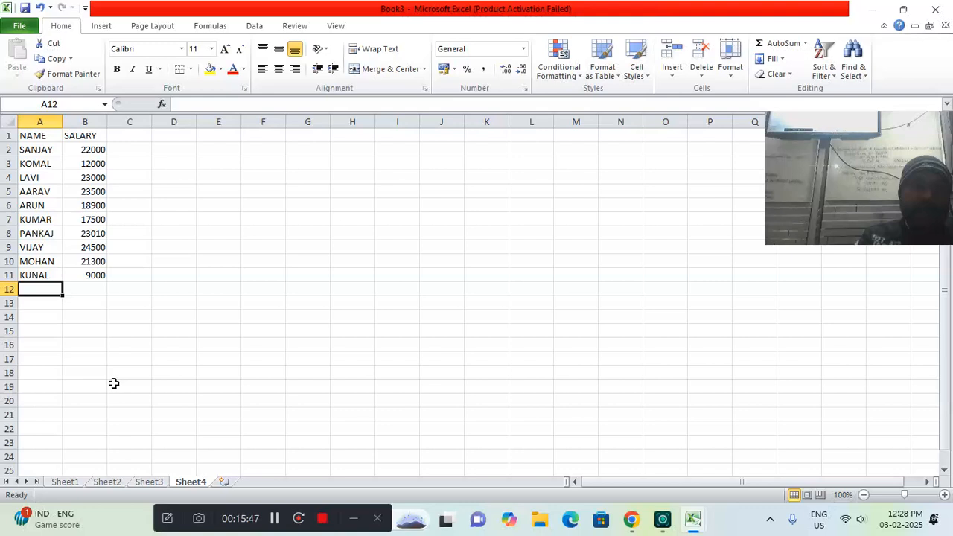
pyautogui.write('SO')
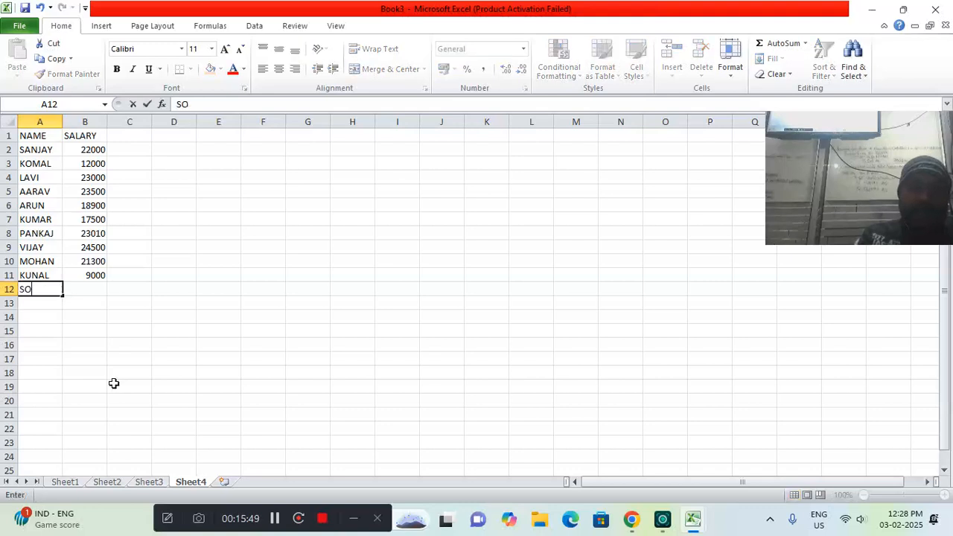
pyautogui.write('NAM')
pyautogui.press('Tab')
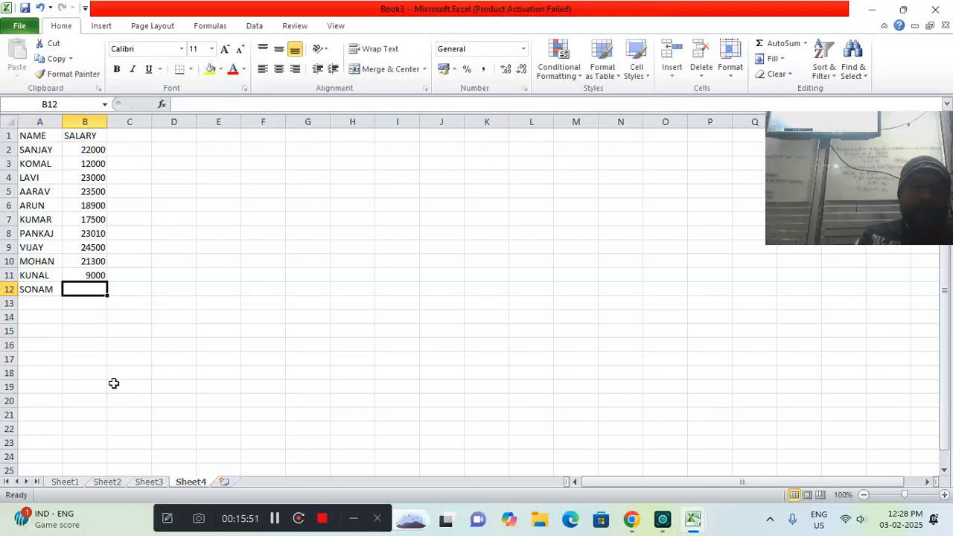
pyautogui.write('120')
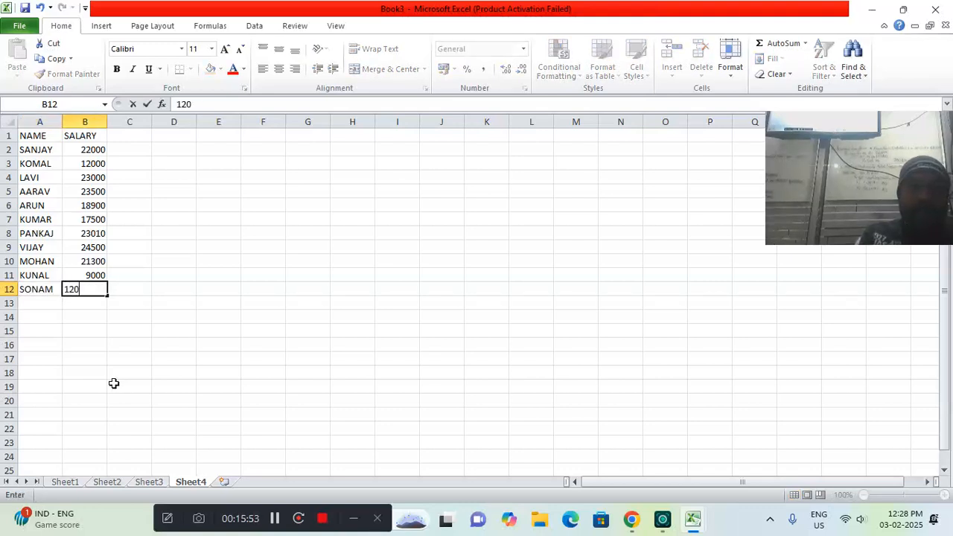
pyautogui.write('00')
pyautogui.press('Return')
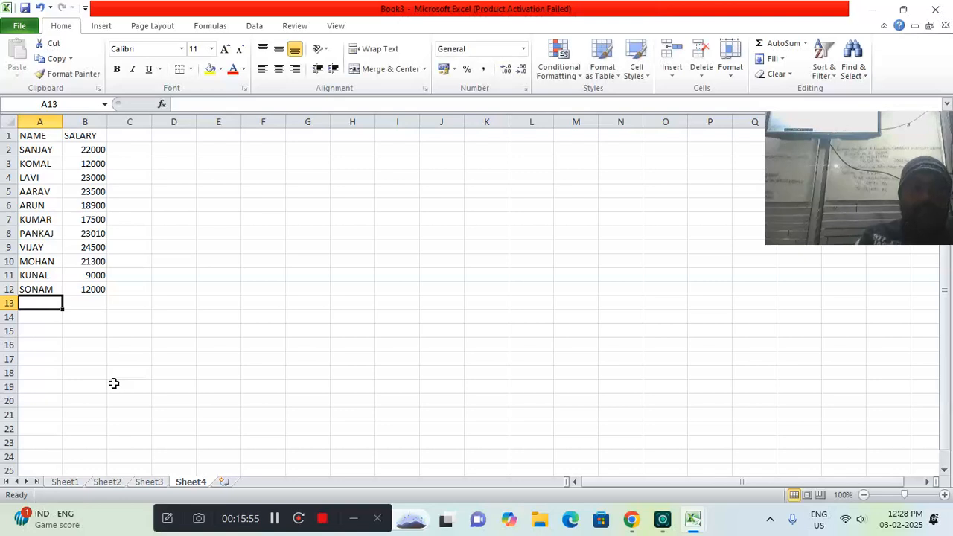
# Fill rows 13 and 14 of the salary table with two first names and the salaries 15400 and 32000
pyautogui.write('MANJEE')
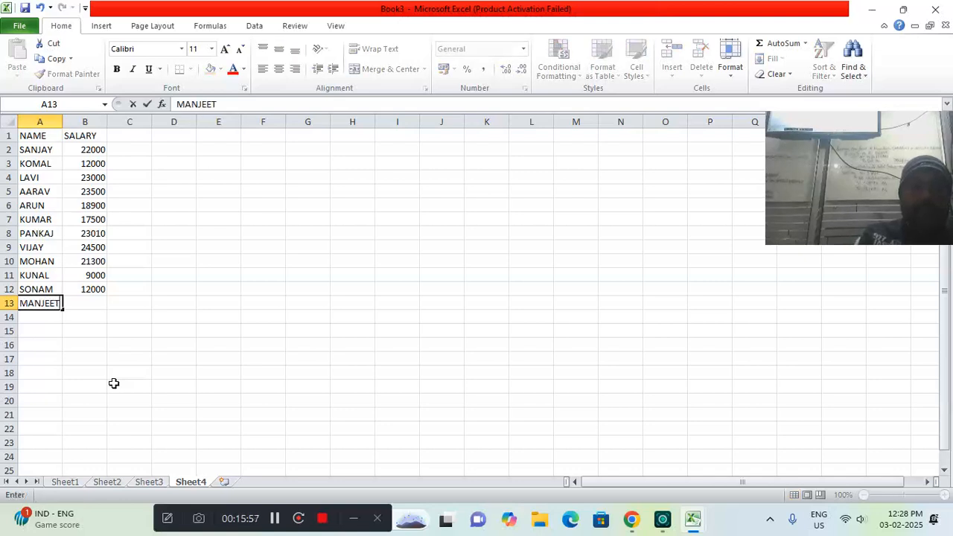
pyautogui.write('T')
pyautogui.press('Tab')
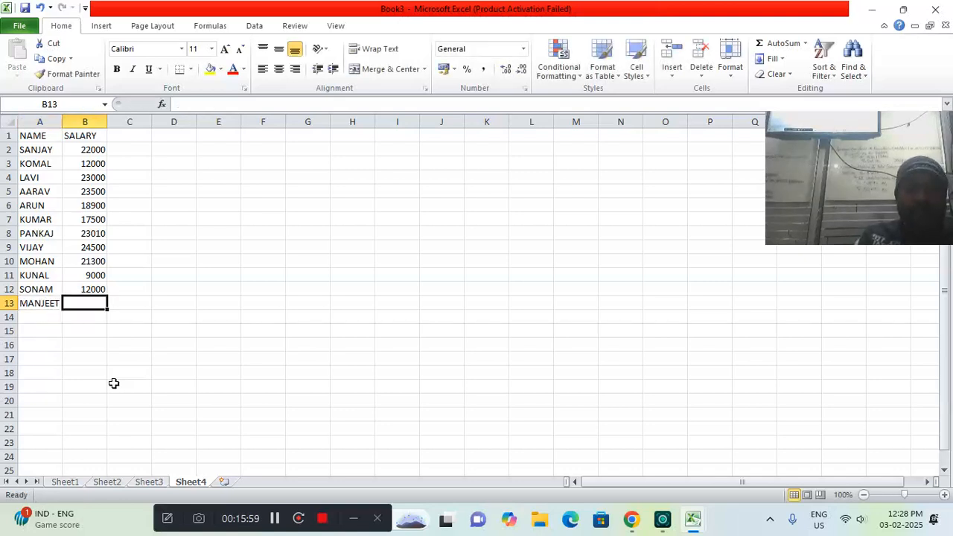
pyautogui.write('15400')
pyautogui.press('Return')
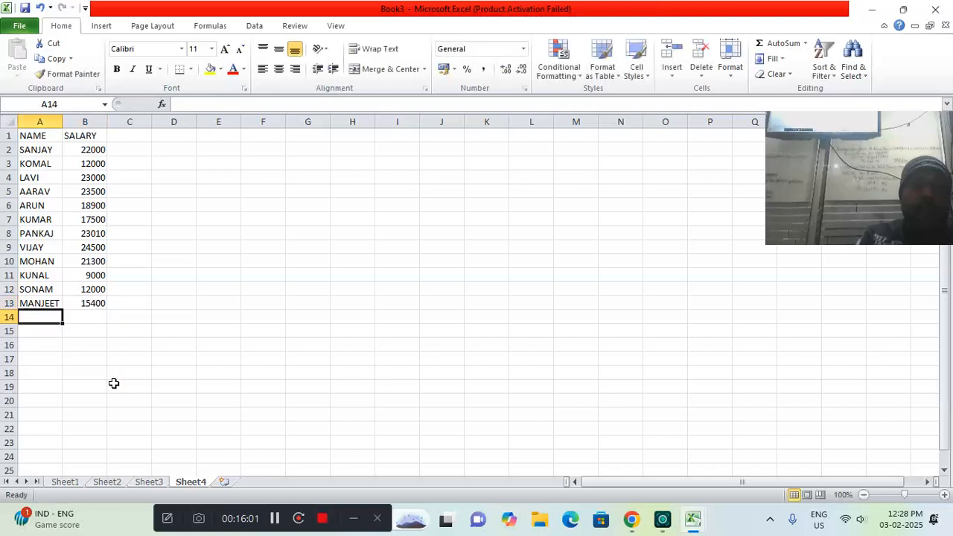
pyautogui.write('MOHIT')
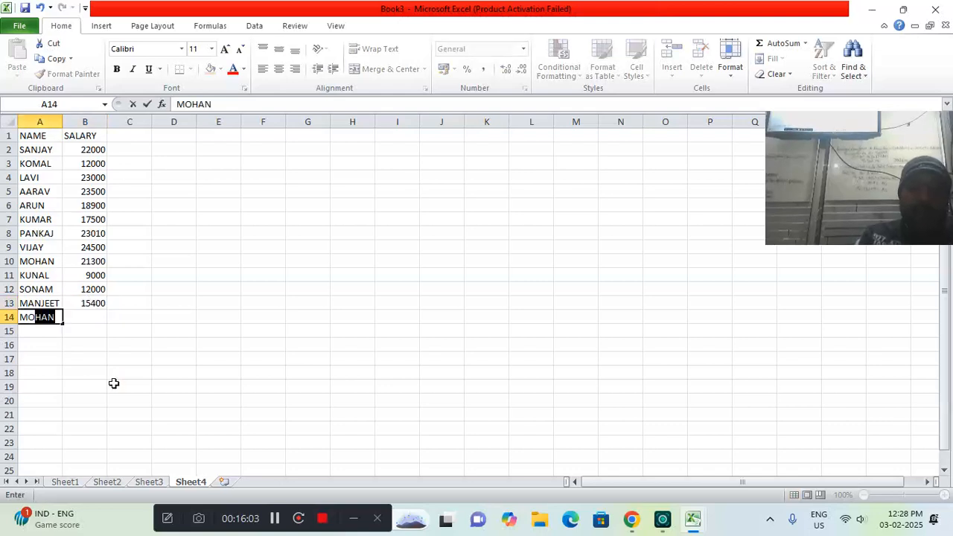
pyautogui.press('Tab')
pyautogui.write('32000')
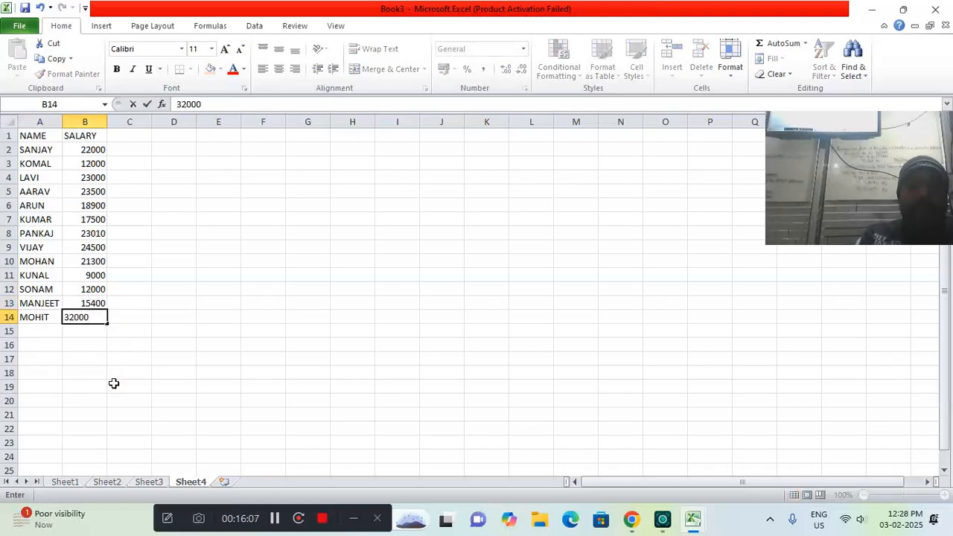
pyautogui.press('Return')
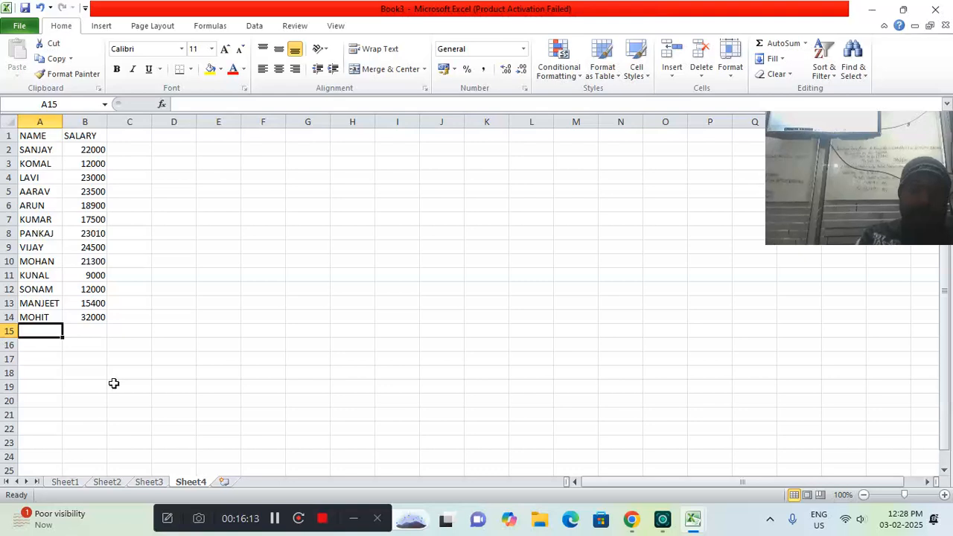
# Enter a first name and the salary 22000 in row 15 of the salary table
pyautogui.write('KAMAL')
pyautogui.press('Tab')
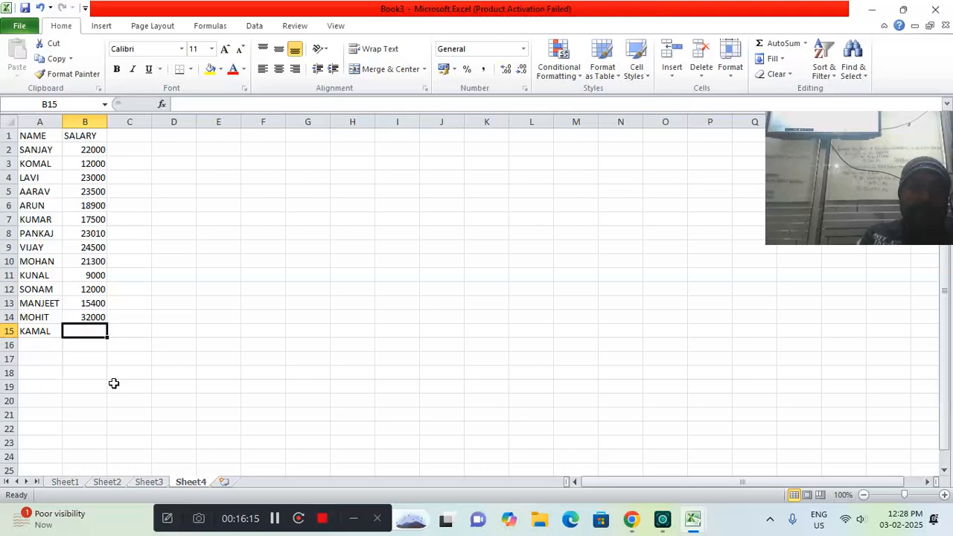
pyautogui.write('22000')
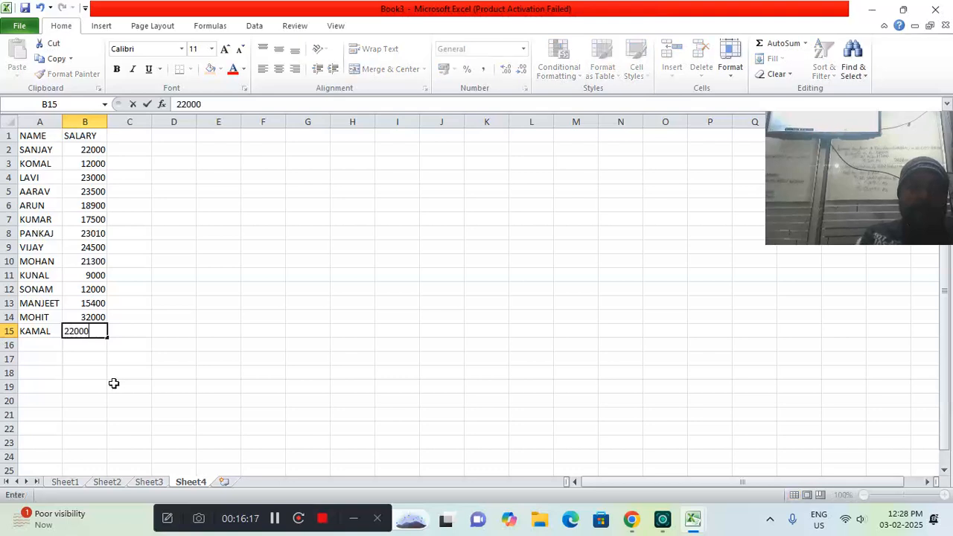
pyautogui.press('Return')
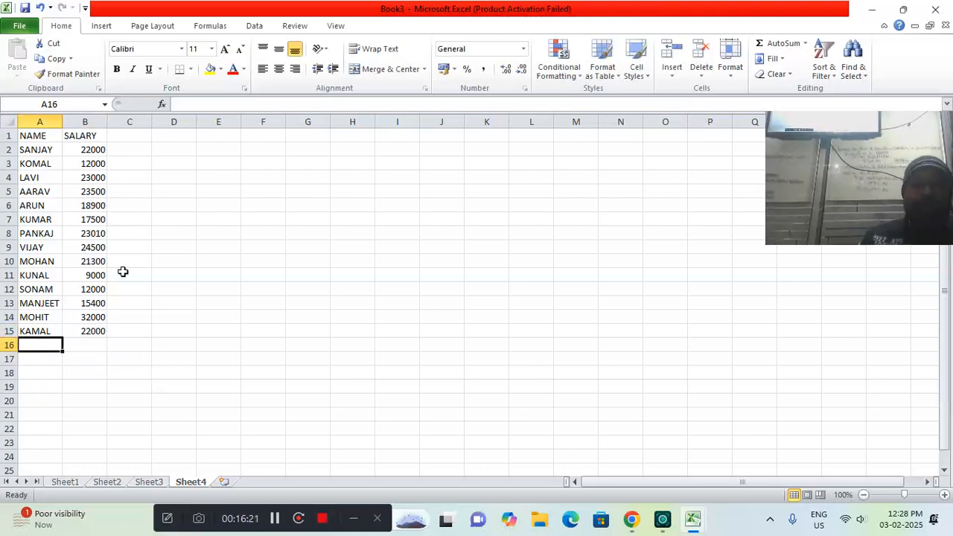
# Insert a 2-D 100% stacked column chart from the salary table
pyautogui.click(102, 30)
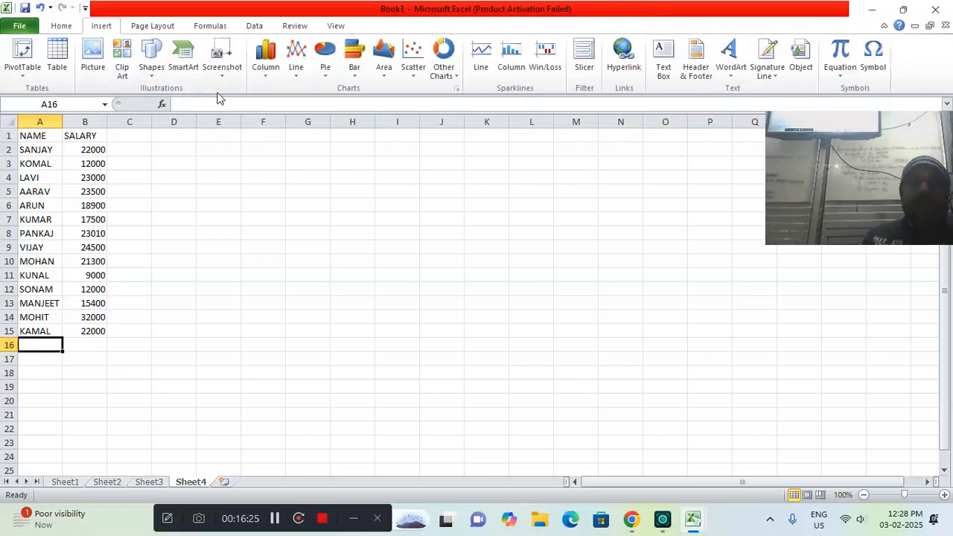
pyautogui.click(265, 81)
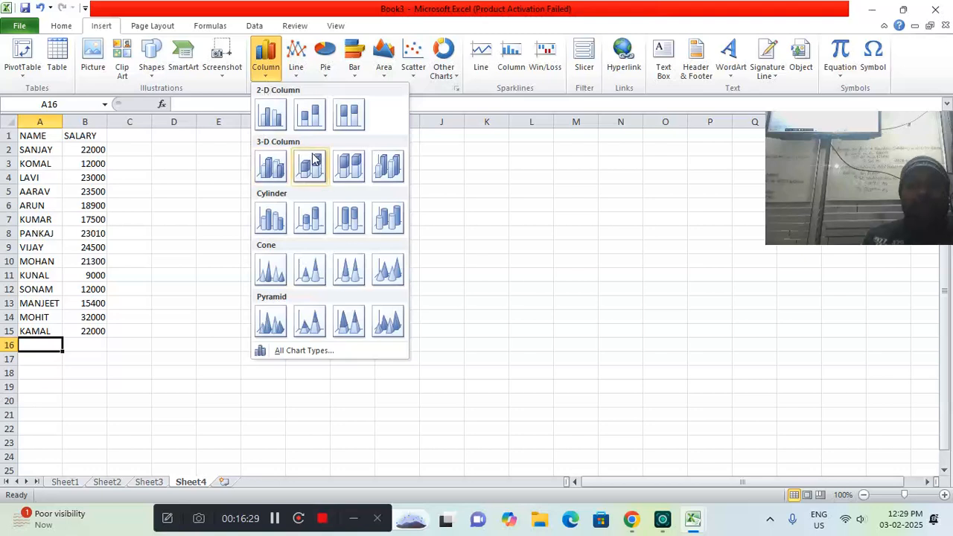
pyautogui.click(341, 122)
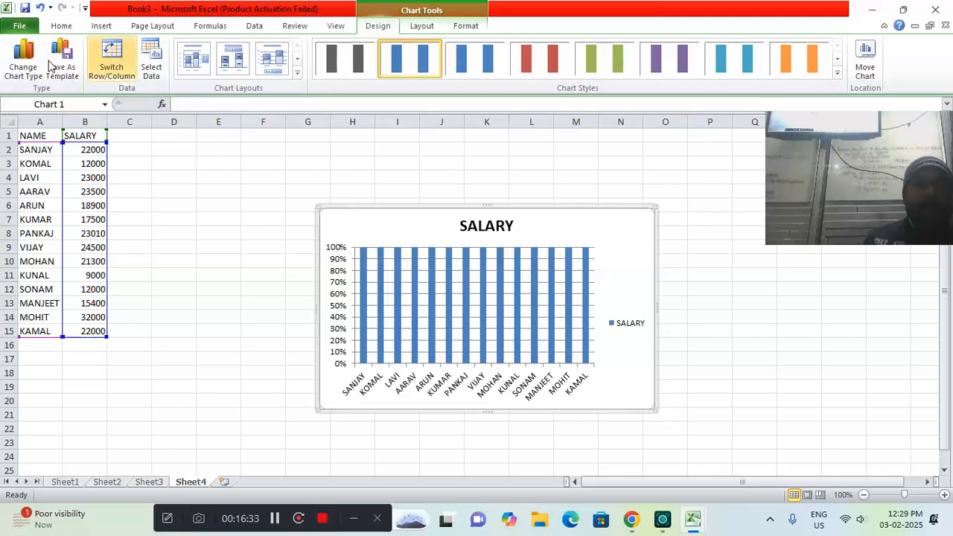
# Browse the line, pie, bar, area, scatter, stock, surface and doughnut types available for changing the salary chart
pyautogui.click(22, 56)
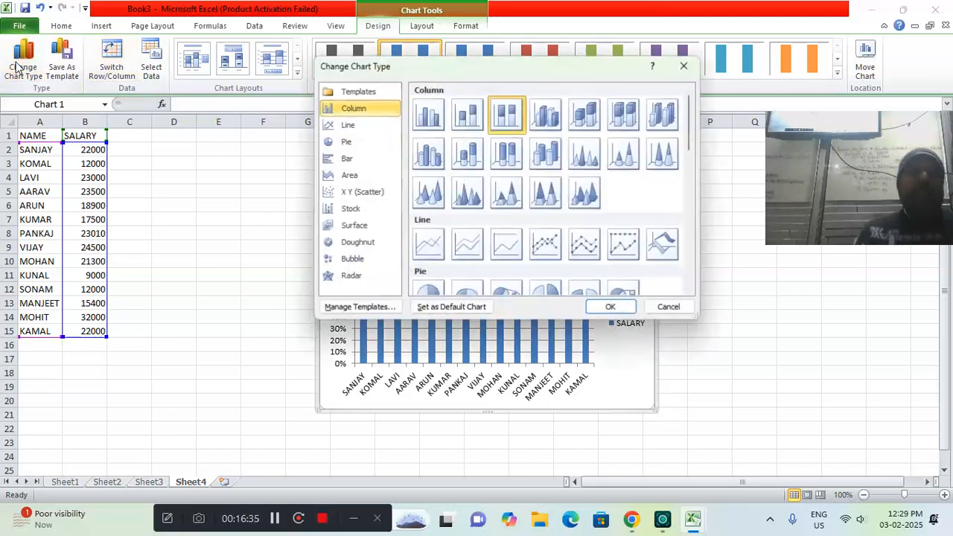
pyautogui.click(345, 127)
pyautogui.click(344, 142)
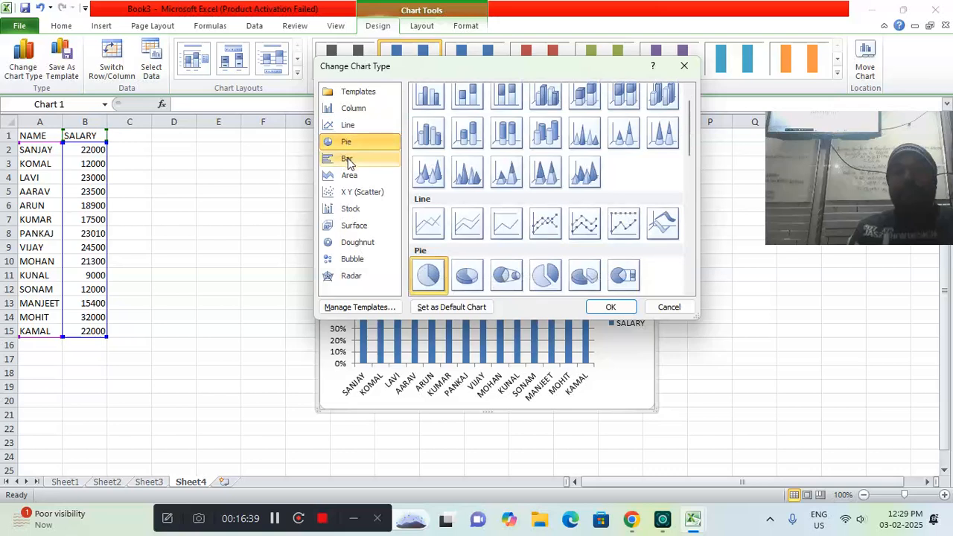
pyautogui.click(346, 158)
pyautogui.click(350, 175)
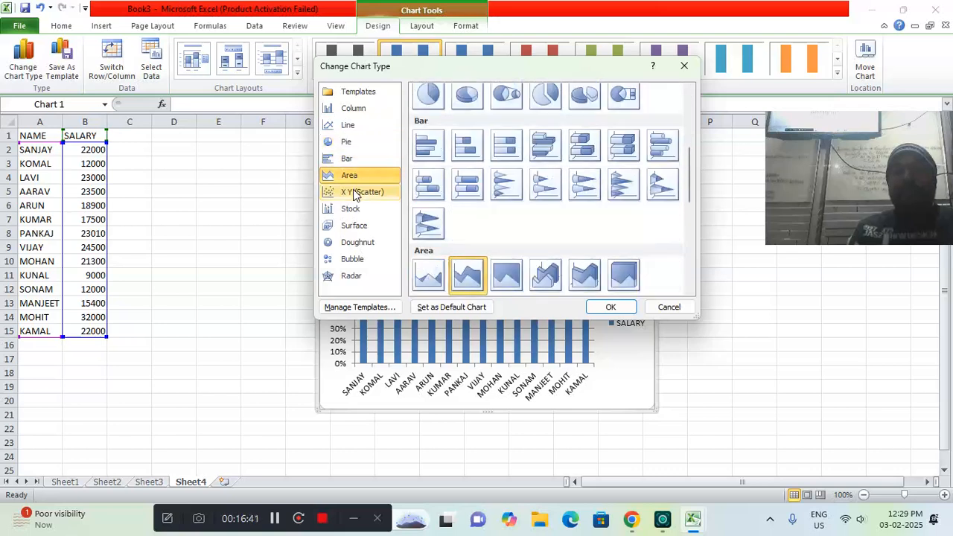
pyautogui.click(354, 192)
pyautogui.click(353, 209)
pyautogui.click(356, 224)
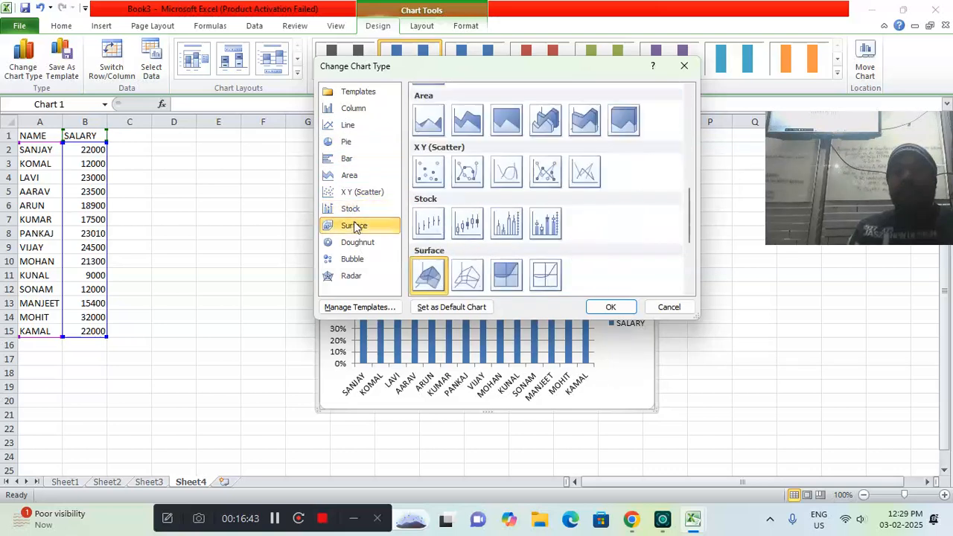
pyautogui.click(359, 243)
pyautogui.click(350, 157)
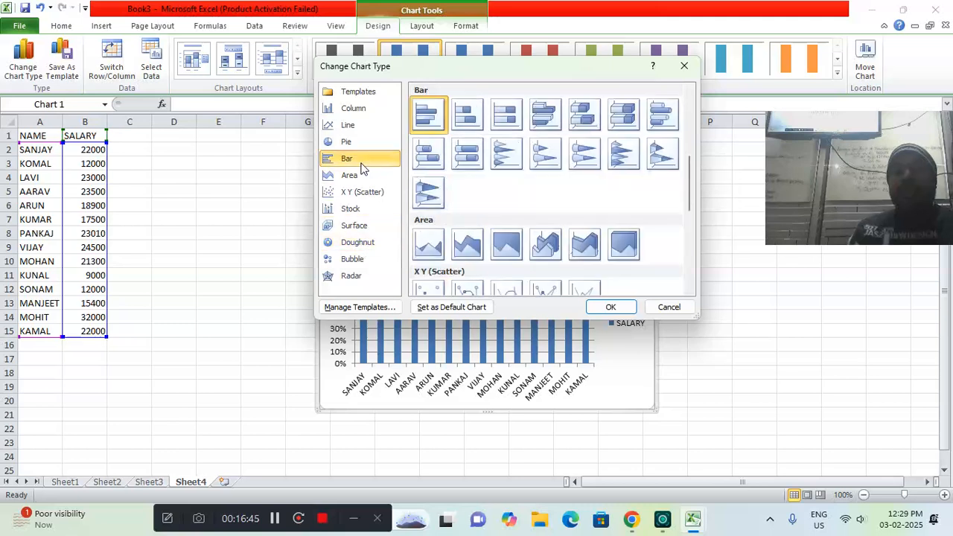
# Change the salary chart to an exploded 3-D pie and enlarge it to cover about columns D to O, rows 1 to 23
pyautogui.click(352, 145)
pyautogui.click(584, 117)
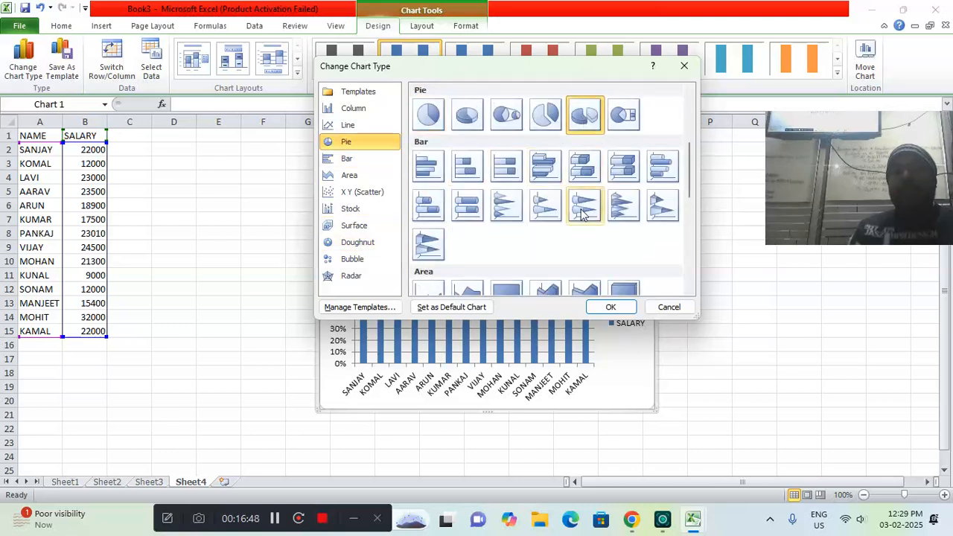
pyautogui.click(611, 307)
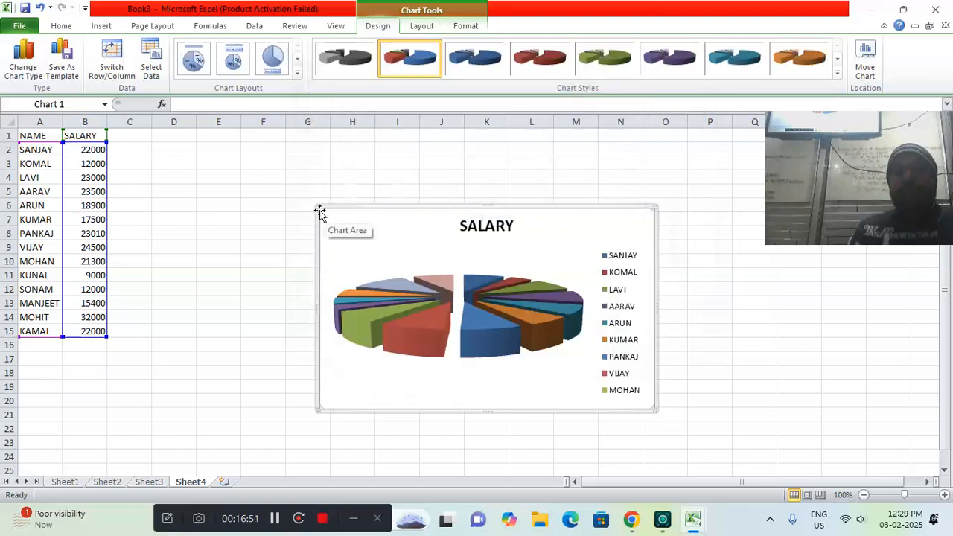
pyautogui.moveTo(317, 206); pyautogui.dragTo(208, 137)
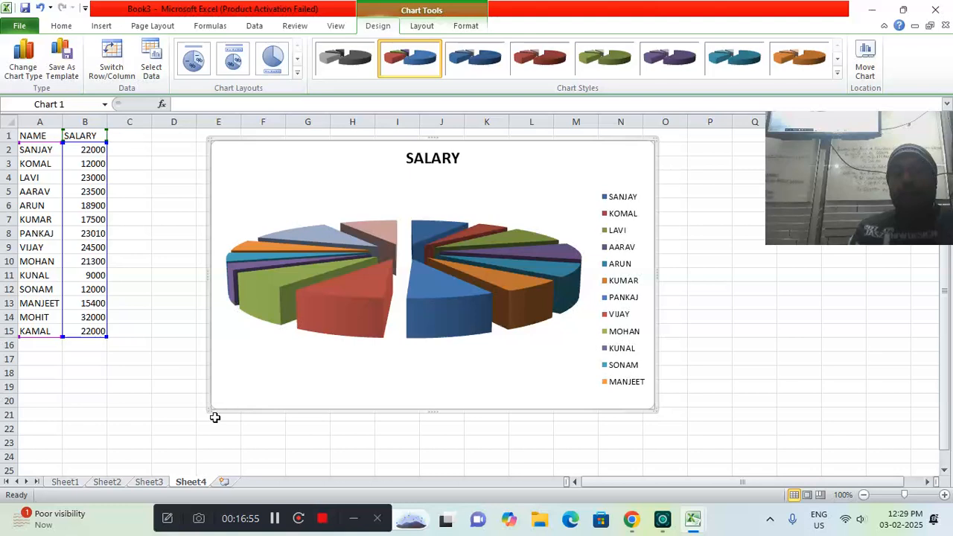
pyautogui.moveTo(208, 410); pyautogui.dragTo(164, 445)
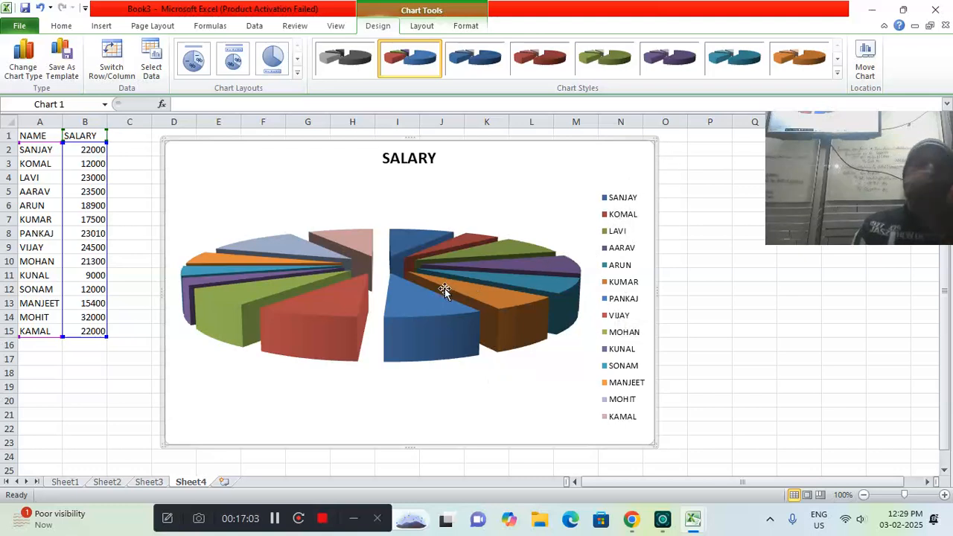
# Inspect the salary value and percentage share of individual slices in the exploded 3-D pie chart
pyautogui.moveTo(488, 305)
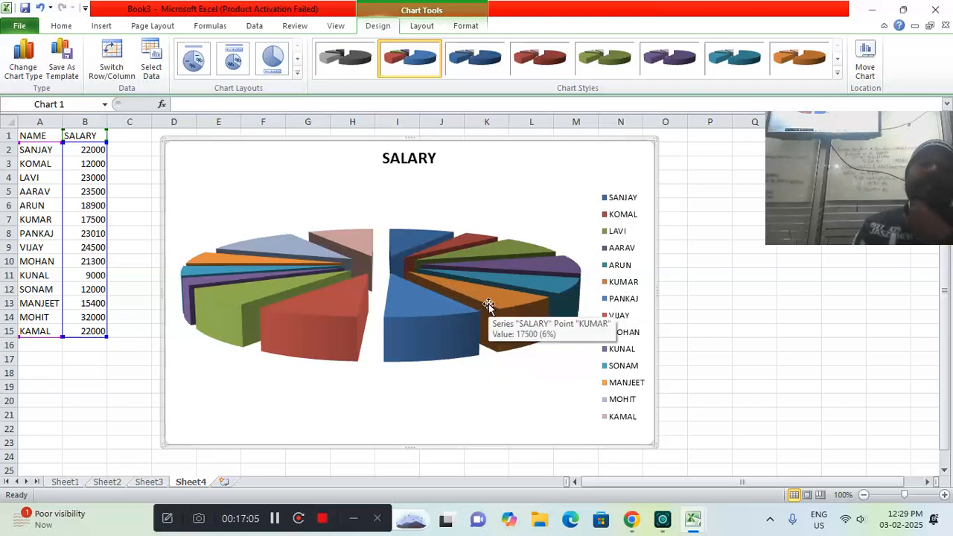
pyautogui.moveTo(445, 313)
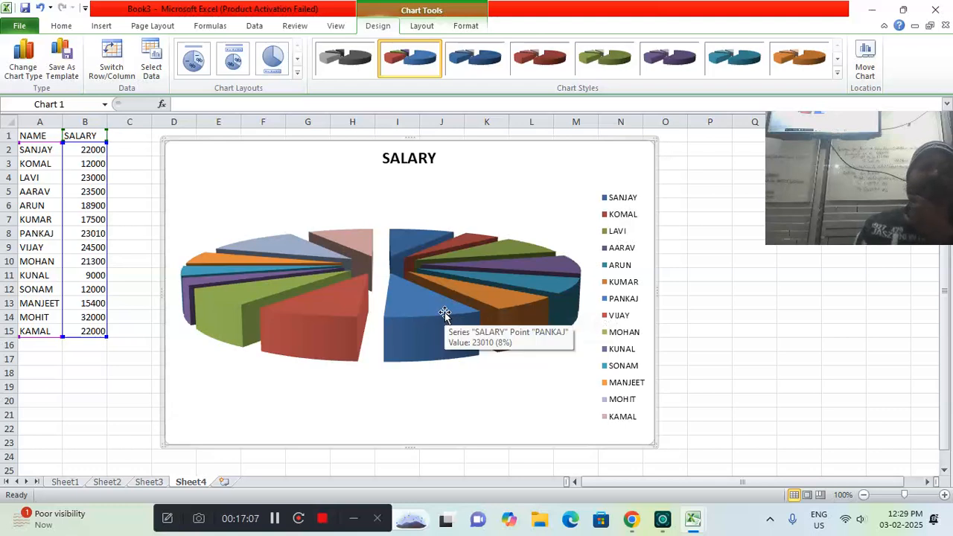
pyautogui.moveTo(349, 313)
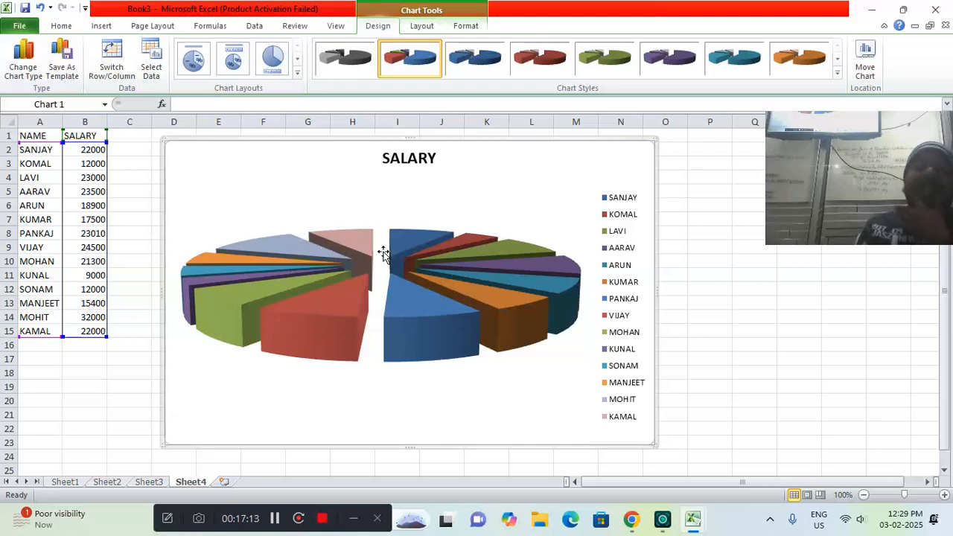
pyautogui.moveTo(402, 252)
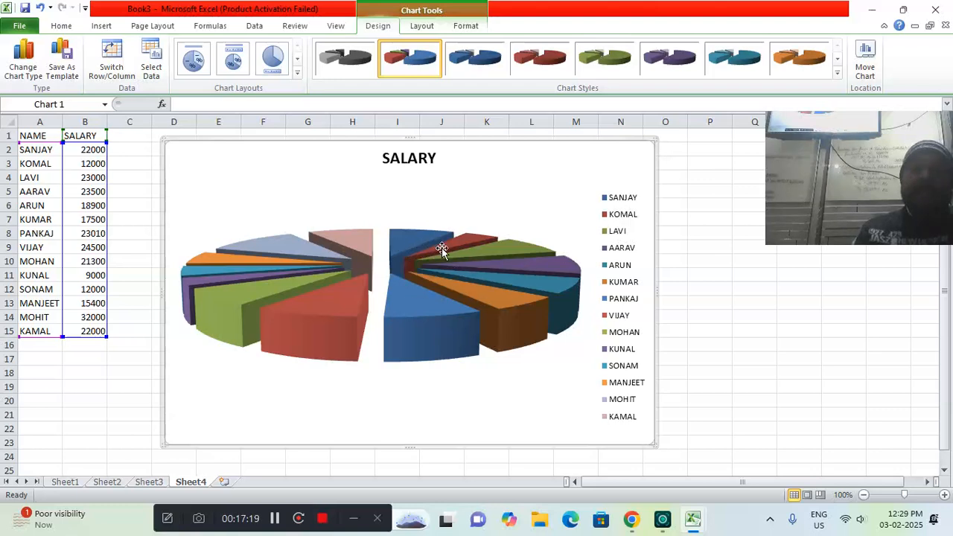
pyautogui.moveTo(441, 249)
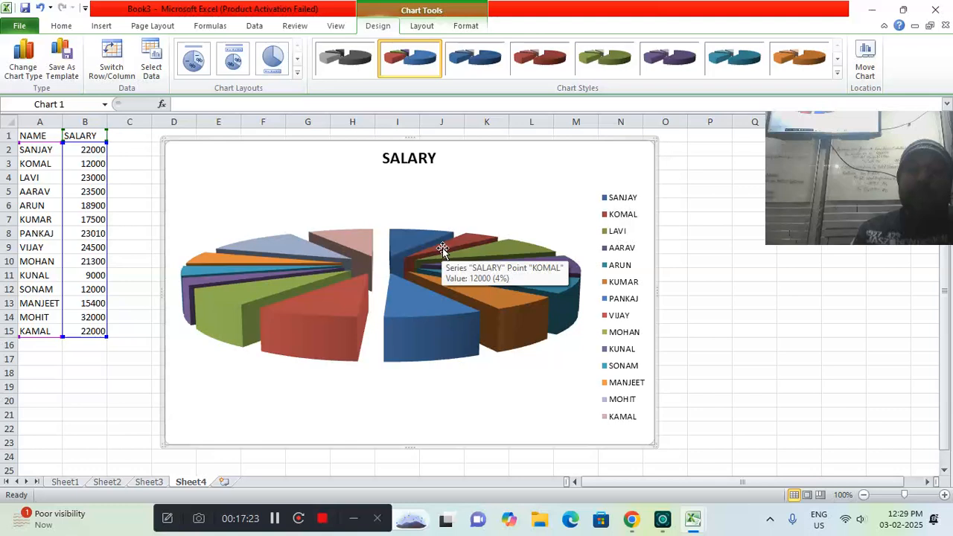
# Add a new worksheet after Sheet4 and enter the header NAME in cell A1
pyautogui.moveTo(497, 250)
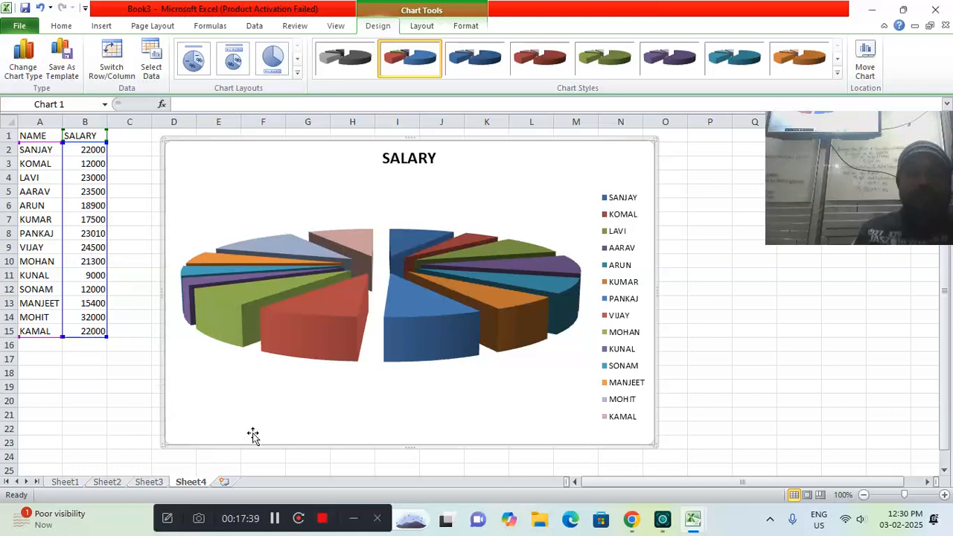
pyautogui.click(222, 483)
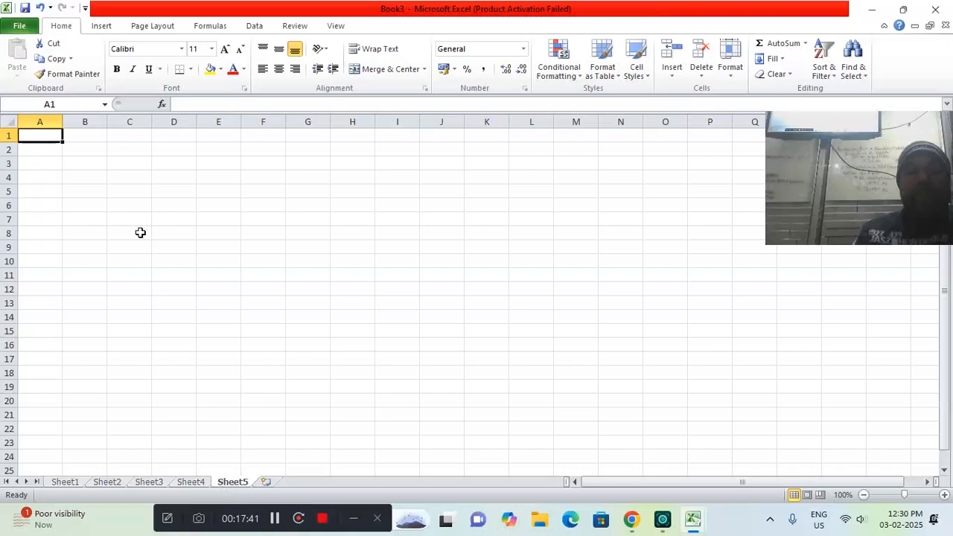
pyautogui.write('NAME')
pyautogui.press('Tab')
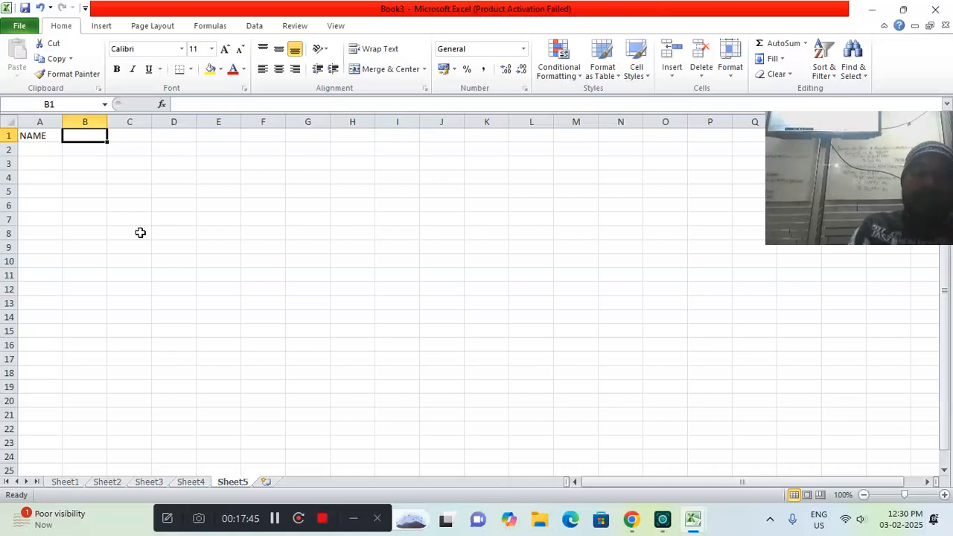
# Enter the headers PHYSICS, CHEMISTRY and MATH in B1:D1 and auto-fit column C to its contents
pyautogui.write('PHYSICS')
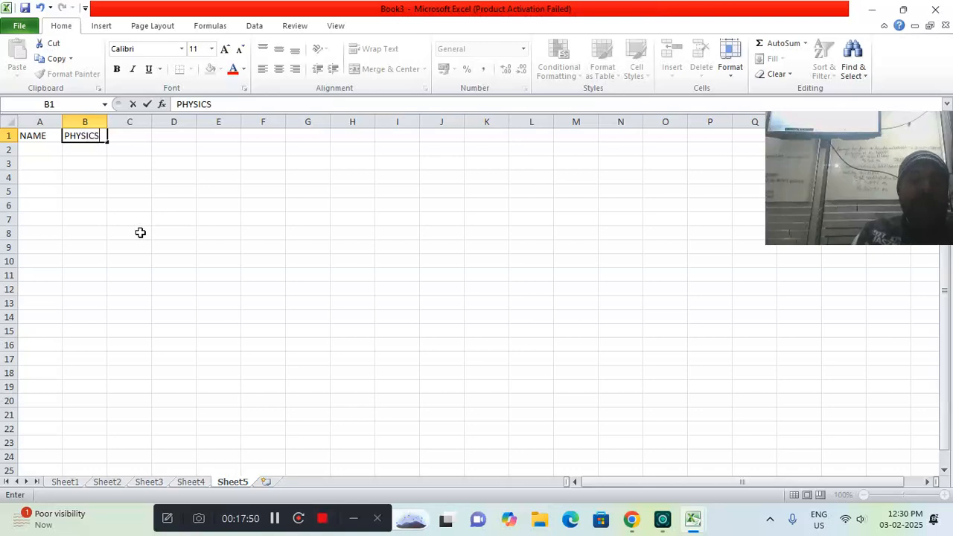
pyautogui.press('Tab')
pyautogui.write('CHEMISTRY')
pyautogui.press('Tab')
pyautogui.write('MATH')
pyautogui.press('Return')
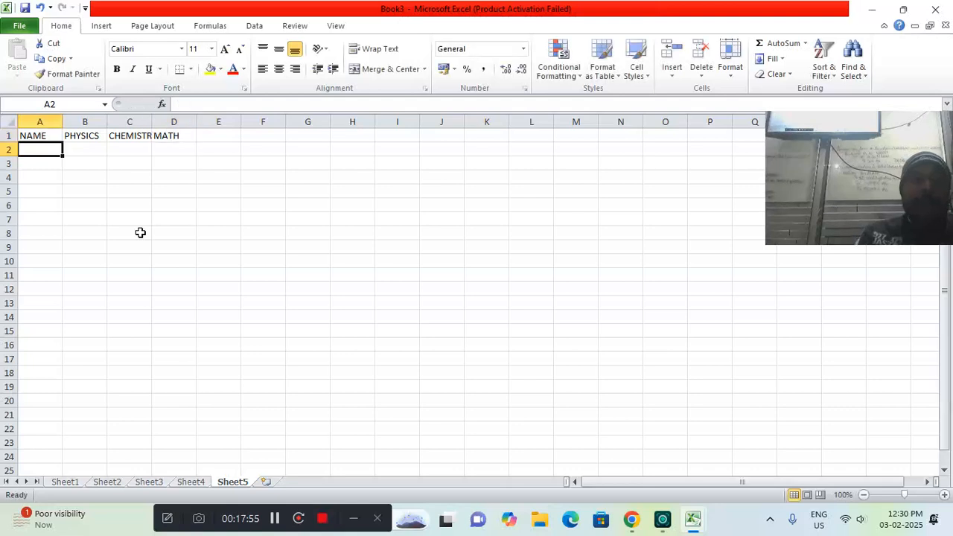
pyautogui.doubleClick(150, 122)
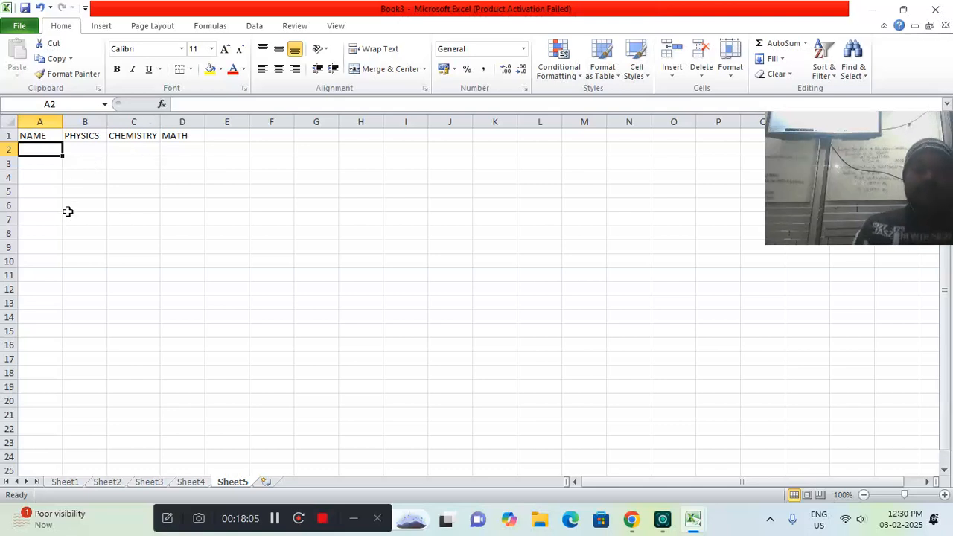
# Fill row 2 with the first student's name and the marks 78 in physics, 76 in chemistry and 65 in math
pyautogui.write('ANUJ')
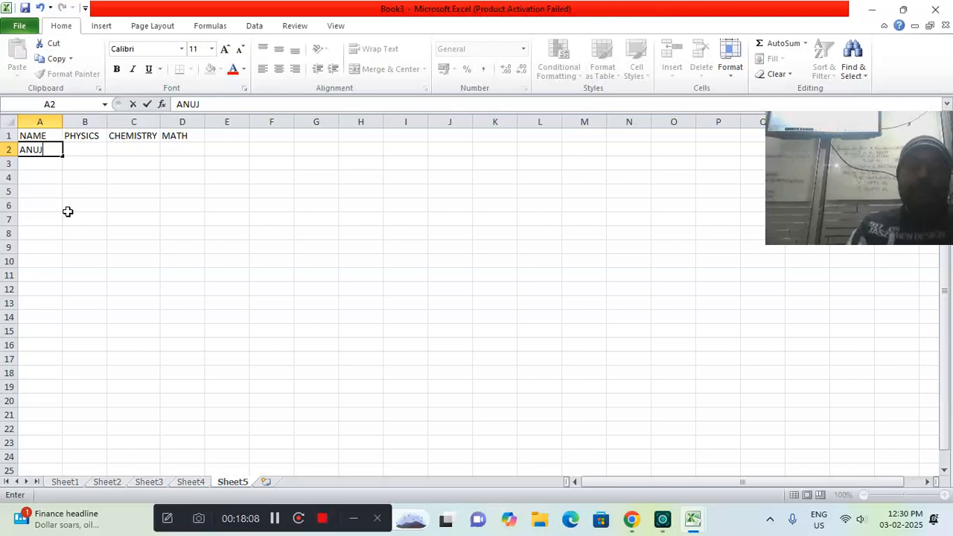
pyautogui.press('Tab')
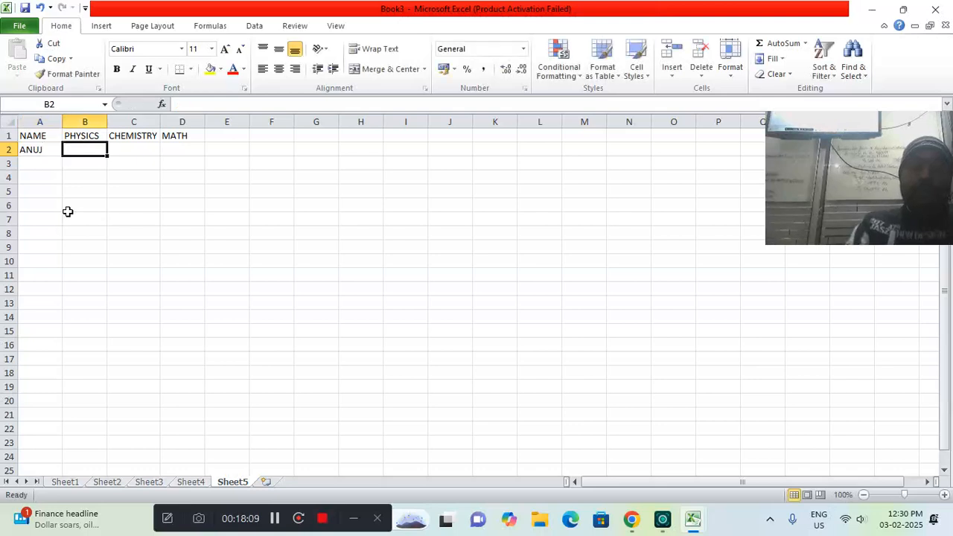
pyautogui.write('78')
pyautogui.press('Tab')
pyautogui.write('76')
pyautogui.press('Tab')
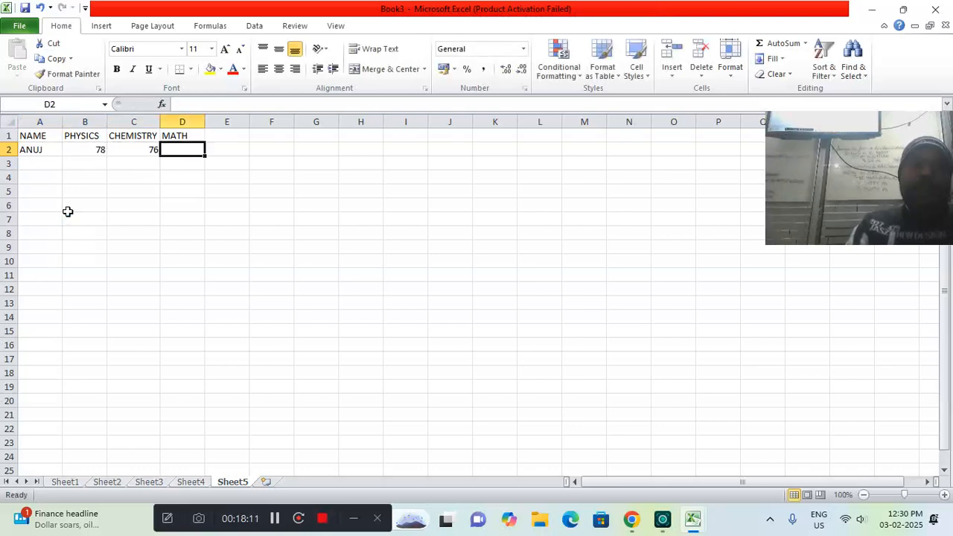
pyautogui.write('65')
pyautogui.press('Return')
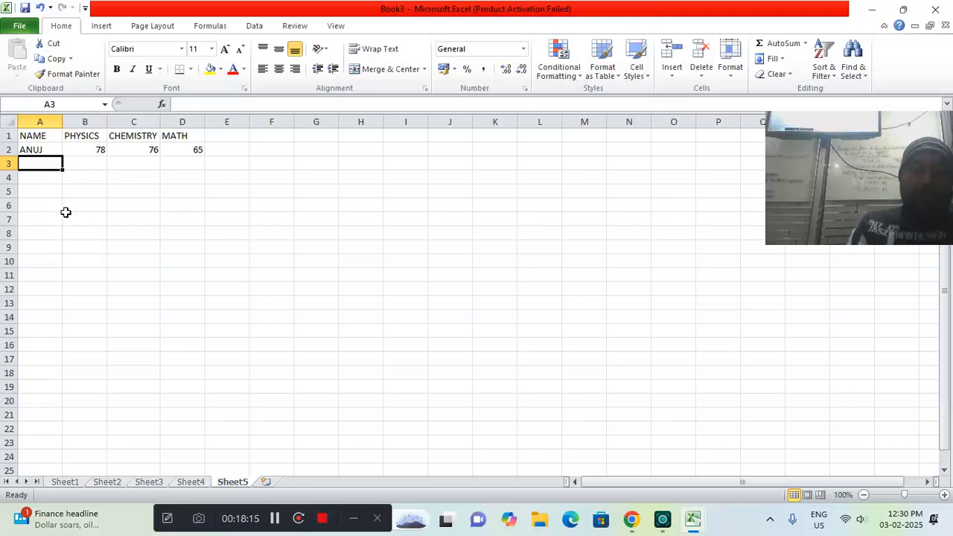
# Fill row 3 with the second student's name and marks 65, 77 and 85, auto-fitting column A to the name
pyautogui.write('PAR')
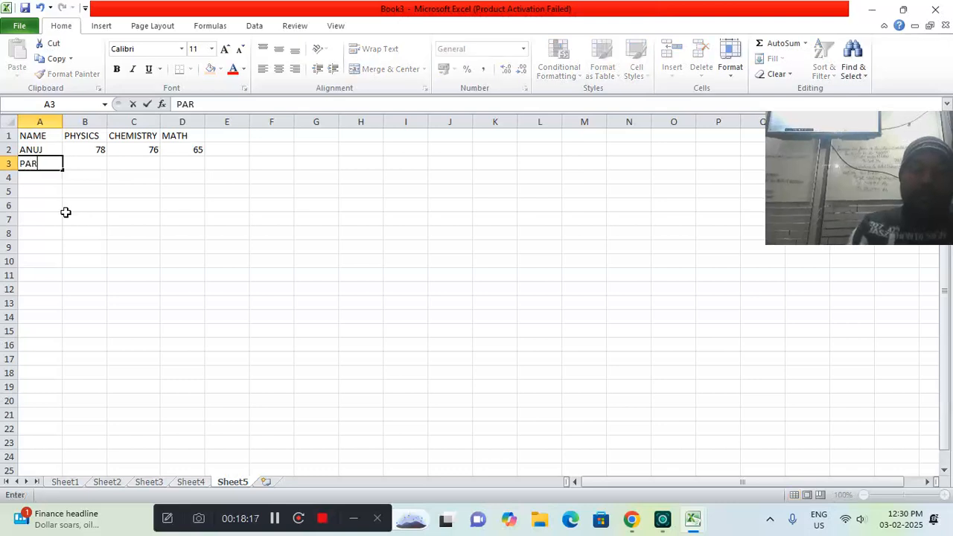
pyautogui.write('SHANT')
pyautogui.press('Tab')
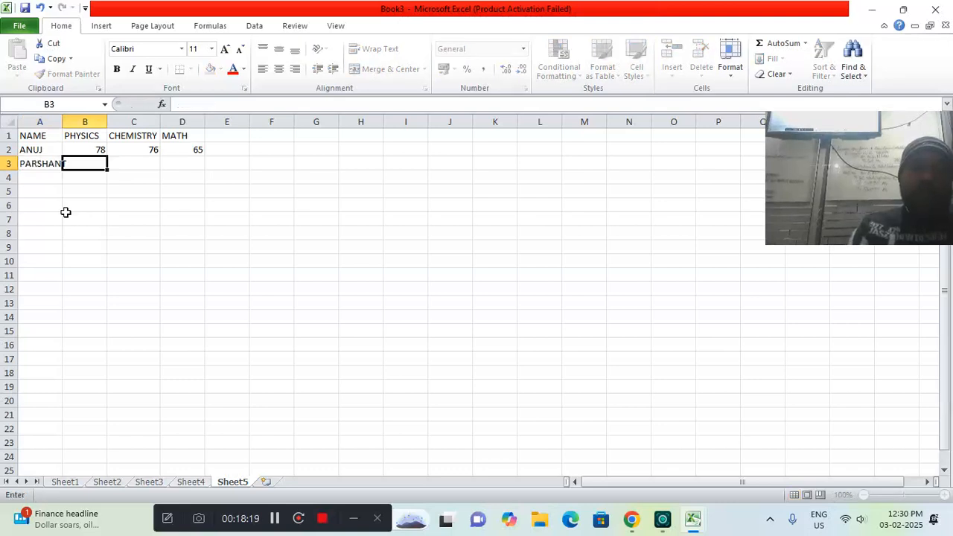
pyautogui.doubleClick(63, 119)
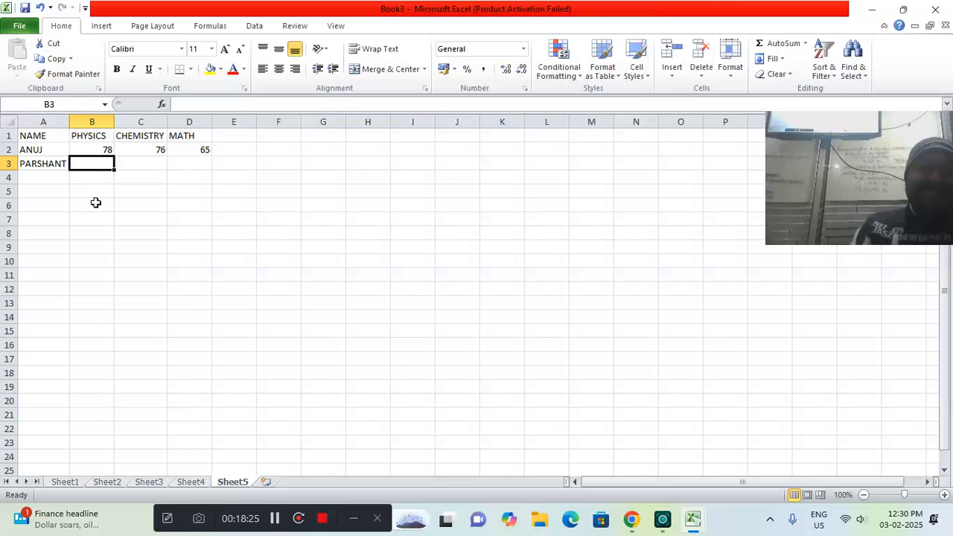
pyautogui.write('65')
pyautogui.press('Tab')
pyautogui.write('77')
pyautogui.press('Tab')
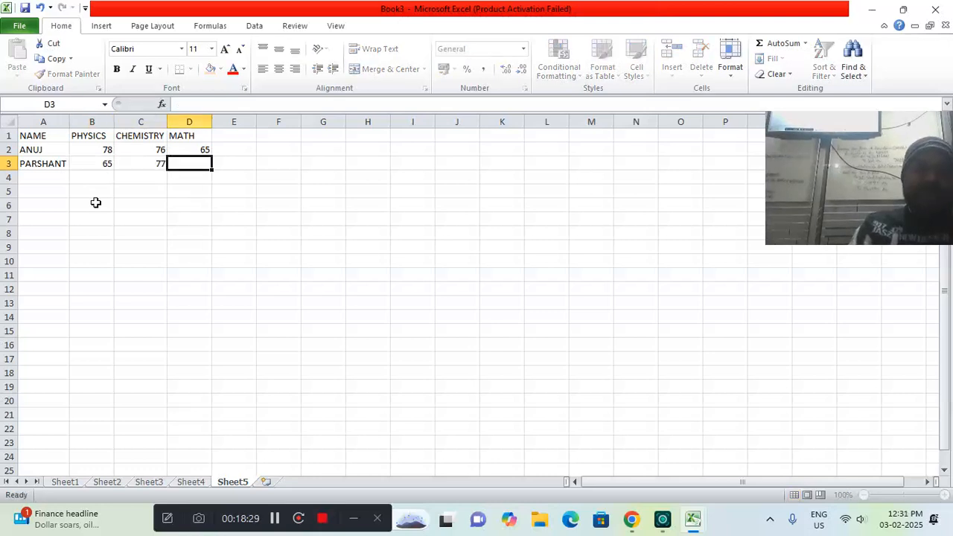
pyautogui.write('85')
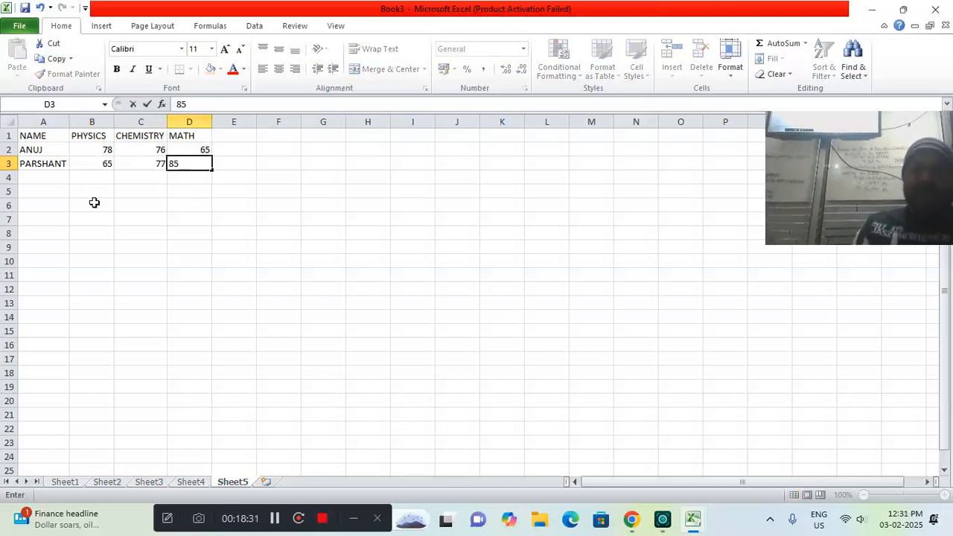
pyautogui.press('Return')
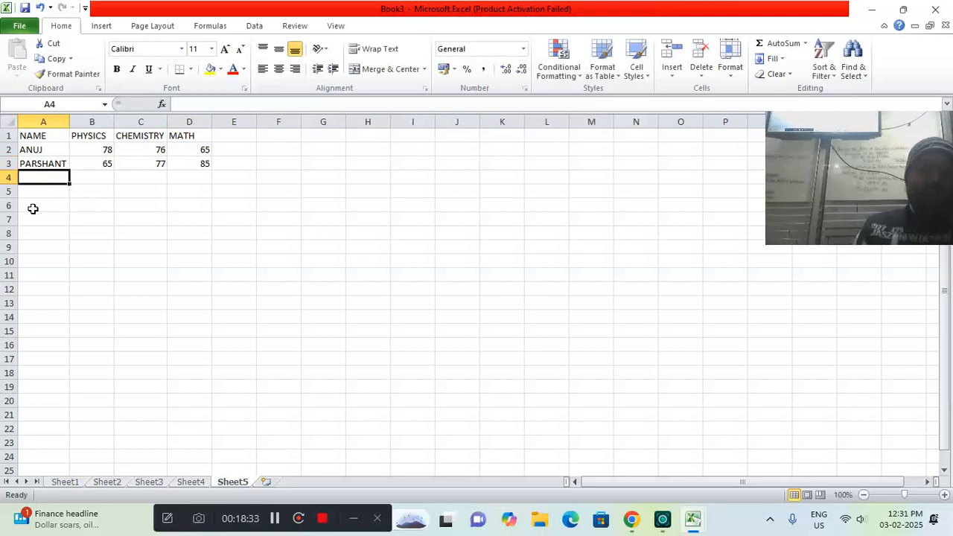
# Fill row 4 with the third student's name and the marks 65 in physics, 45 in chemistry and 45 in math
pyautogui.write('ANKUR')
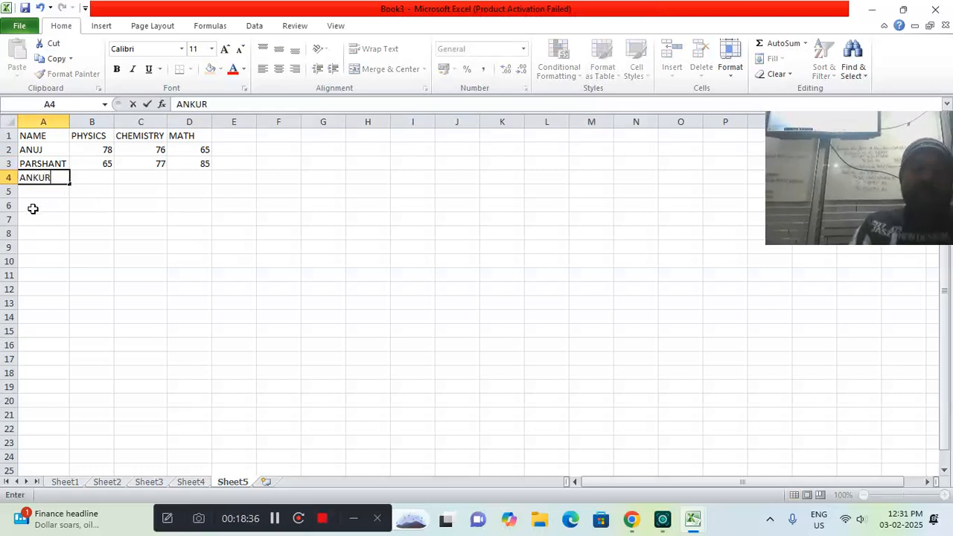
pyautogui.press('Tab')
pyautogui.write('65')
pyautogui.press('Tab')
pyautogui.write('45')
pyautogui.press('Tab')
pyautogui.write('4')
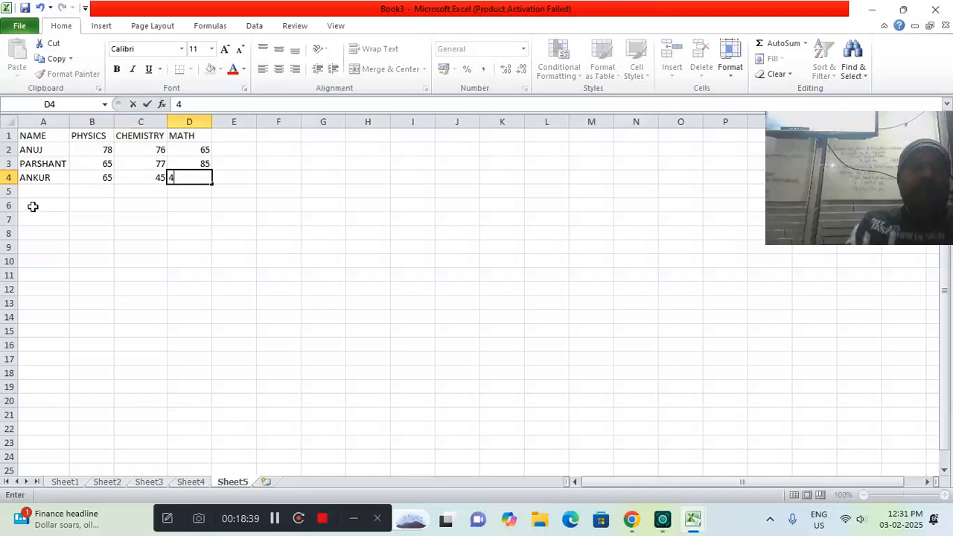
pyautogui.press('Return')
# Fill row 5 with the fourth student's name and the marks 80 in physics, 55 in chemistry and 67 in math
pyautogui.write('KUMA')
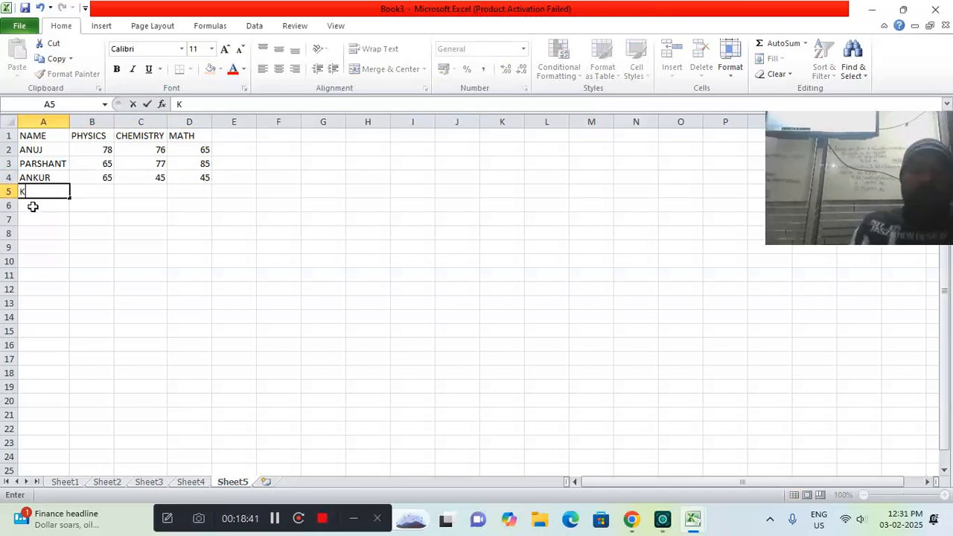
pyautogui.press('BackSpace')
pyautogui.press('BackSpace')
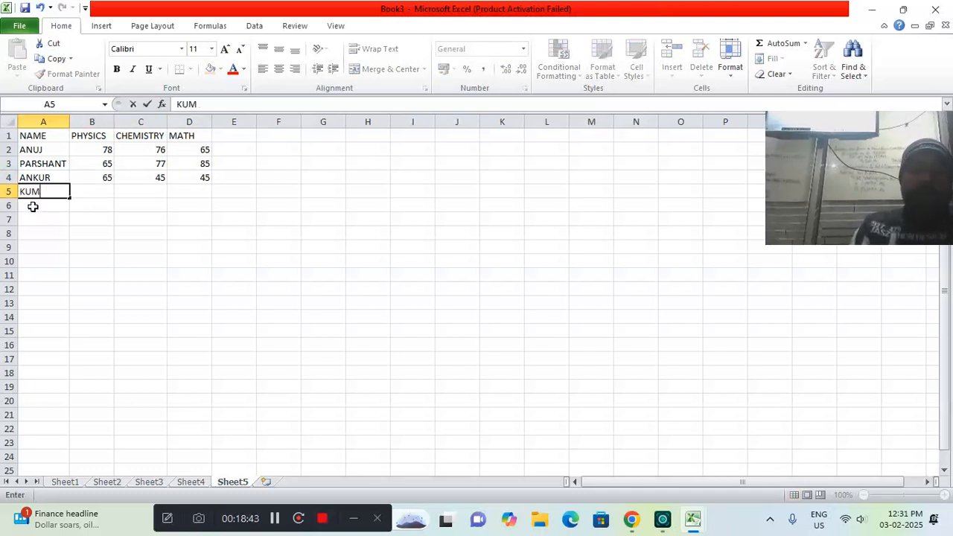
pyautogui.write('NAL')
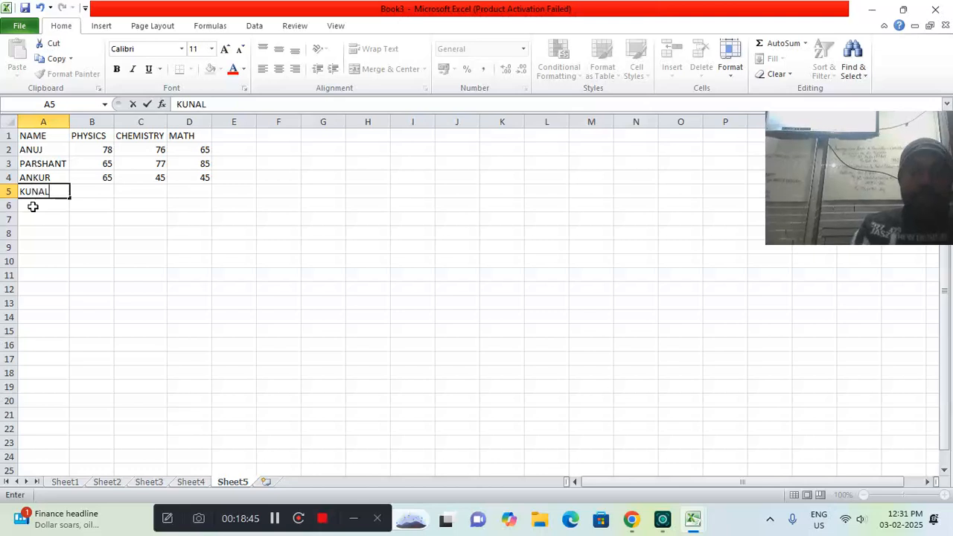
pyautogui.press('Tab')
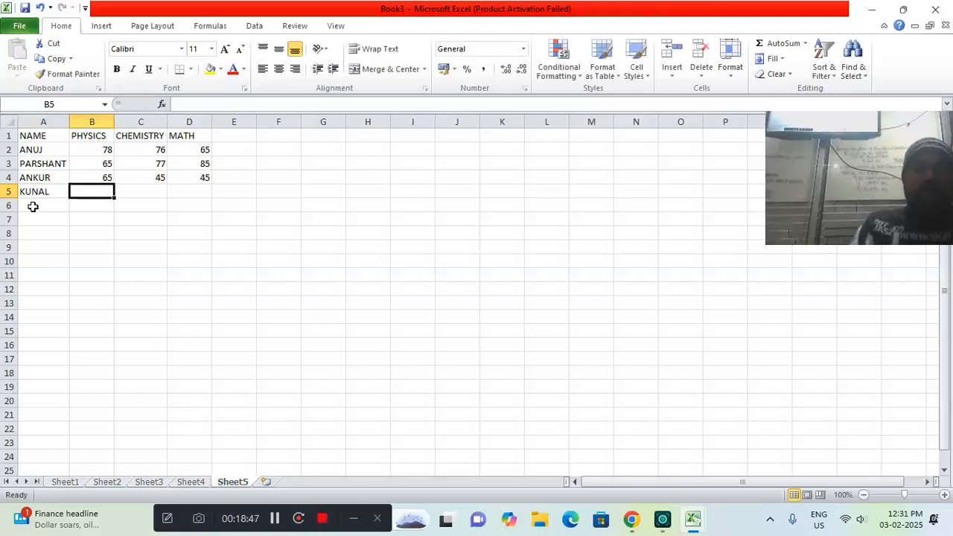
pyautogui.write('80')
pyautogui.press('Return')
pyautogui.press('Up')
pyautogui.press('Right')
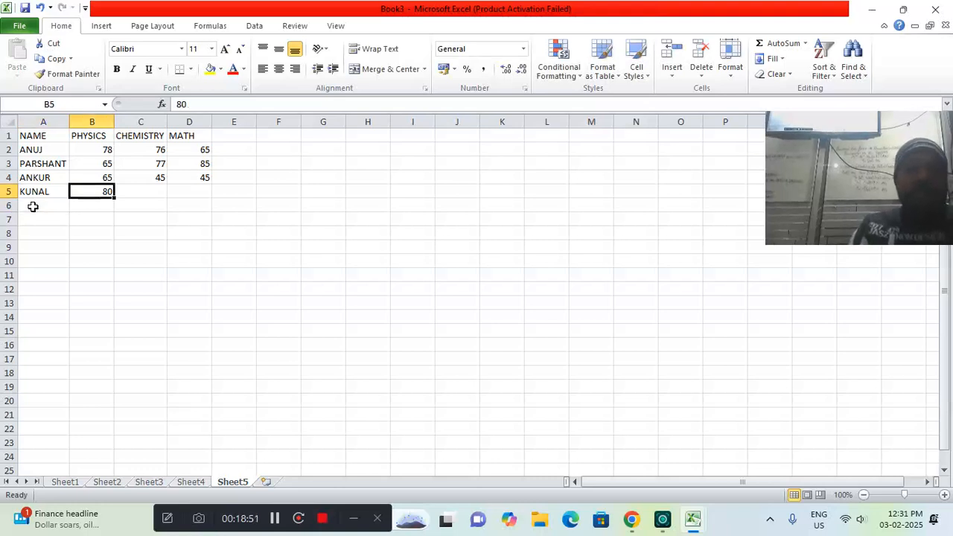
pyautogui.press('Right')
pyautogui.write('55')
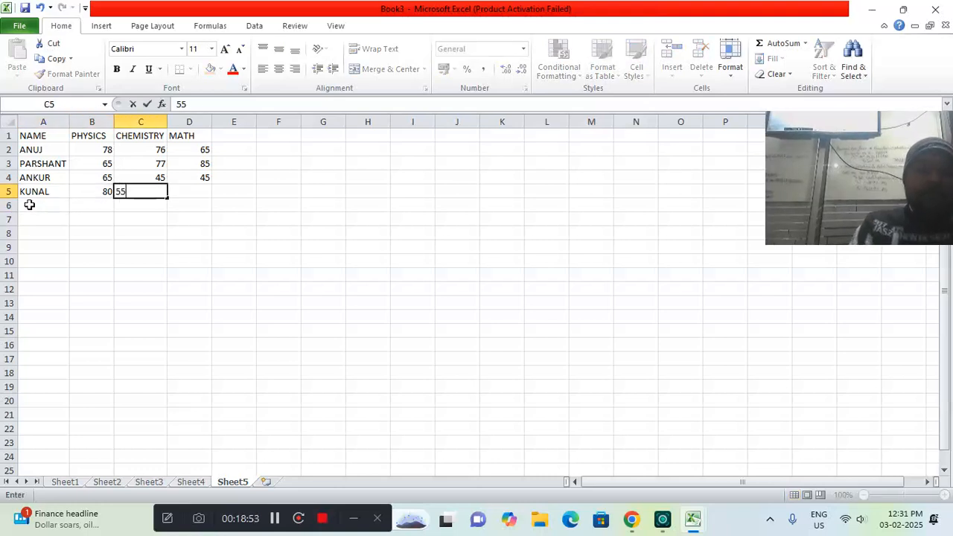
pyautogui.press('Right')
pyautogui.write('67')
pyautogui.press('Right')
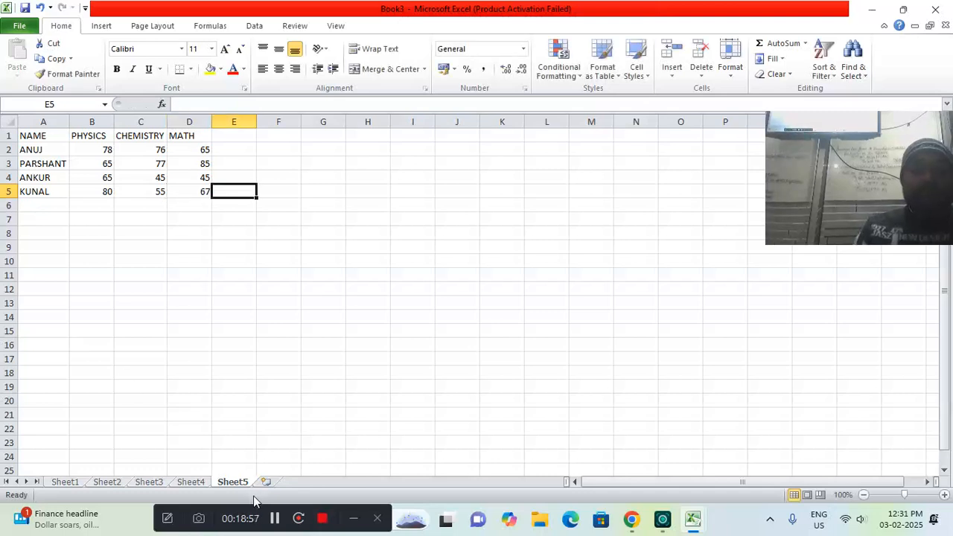
# Fill row 6 with the fifth student's name and the marks 55 in physics, 54 in chemistry and 46 in math
pyautogui.click(274, 519)
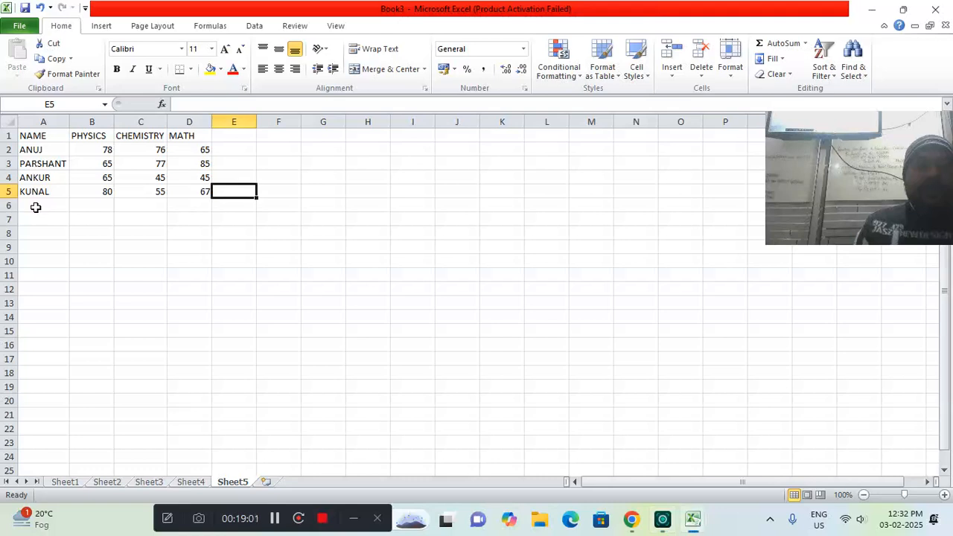
pyautogui.press('Return')
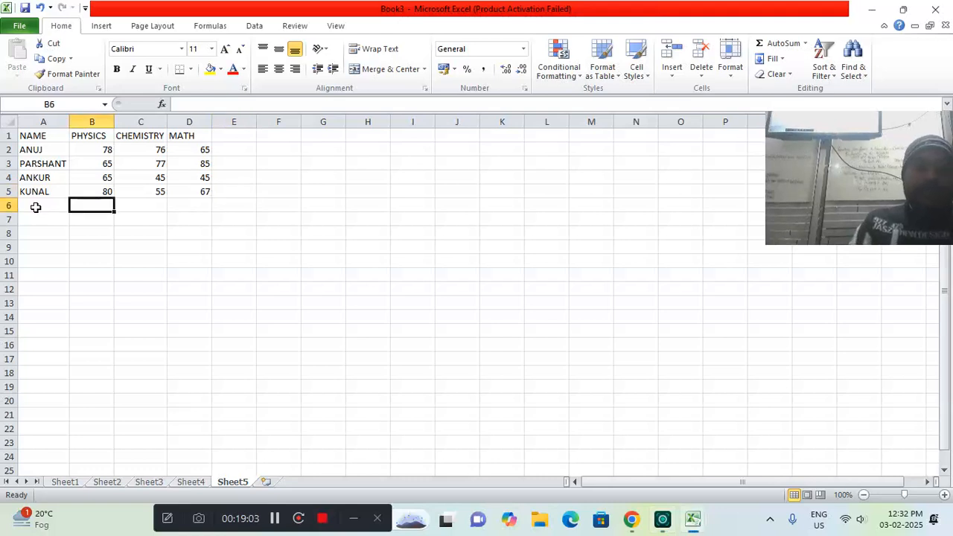
pyautogui.click(36, 207)
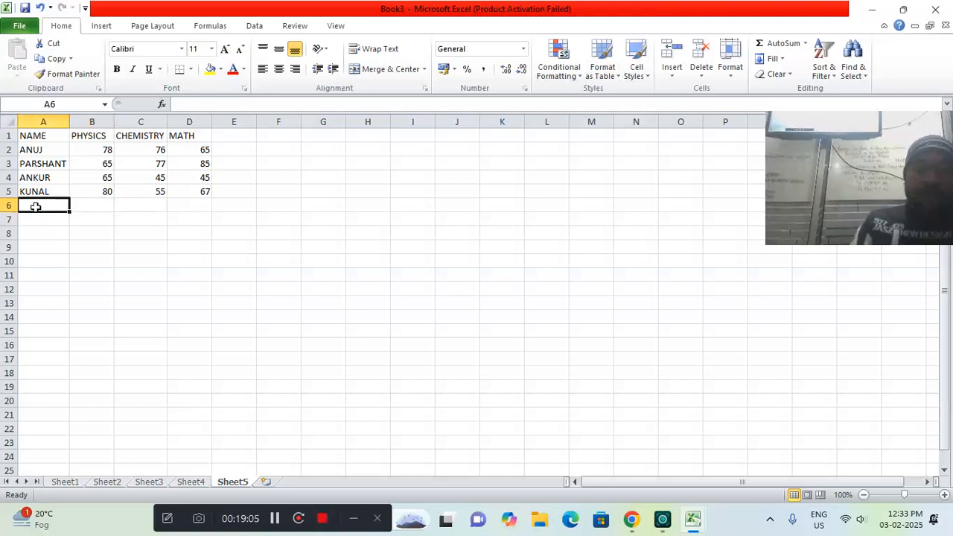
pyautogui.write('MOHIT')
pyautogui.press('Tab')
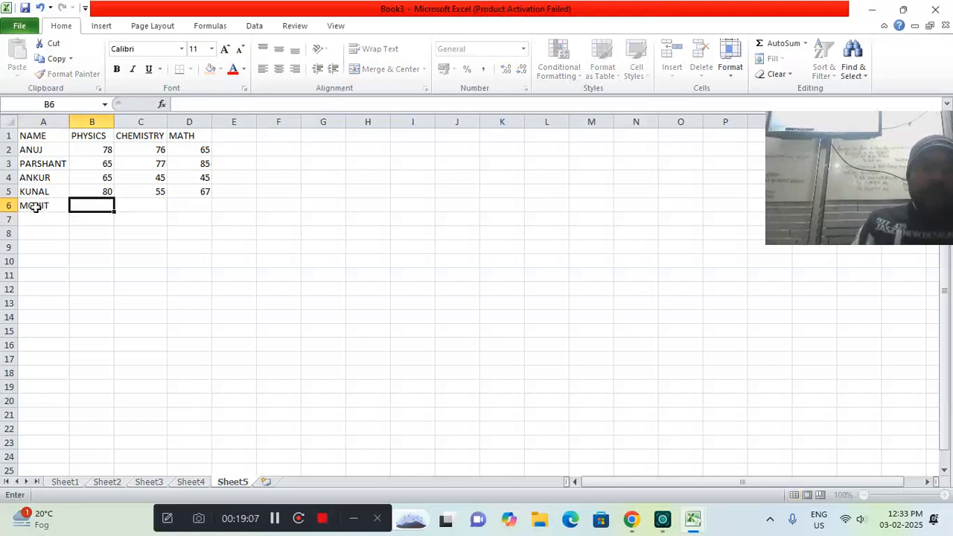
pyautogui.write('55')
pyautogui.press('Tab')
pyautogui.write('54')
pyautogui.press('Tab')
pyautogui.write('46')
pyautogui.press('Return')
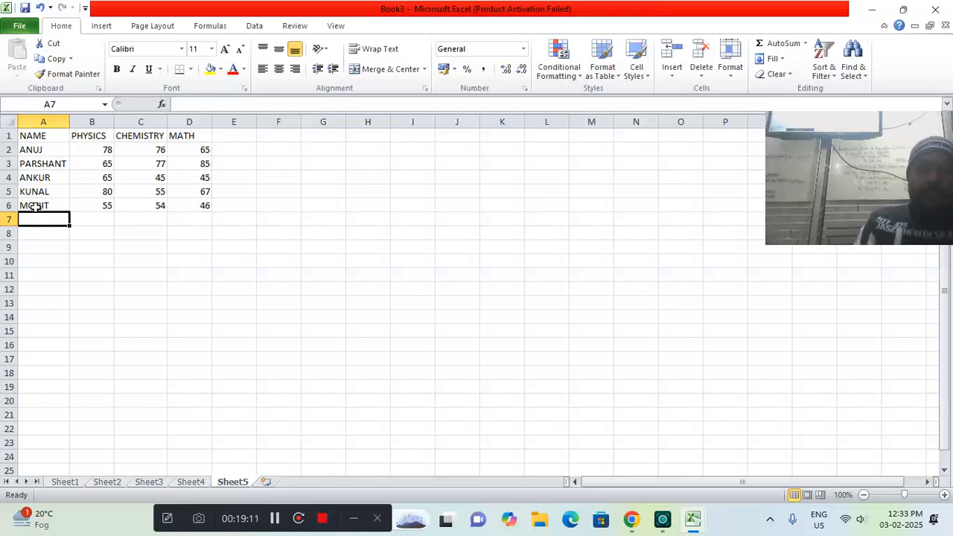
# Fill row 7 with the sixth student's name and the marks 23 in physics, 34 in chemistry and 54 in math
pyautogui.write('KAMAL')
pyautogui.press('Tab')
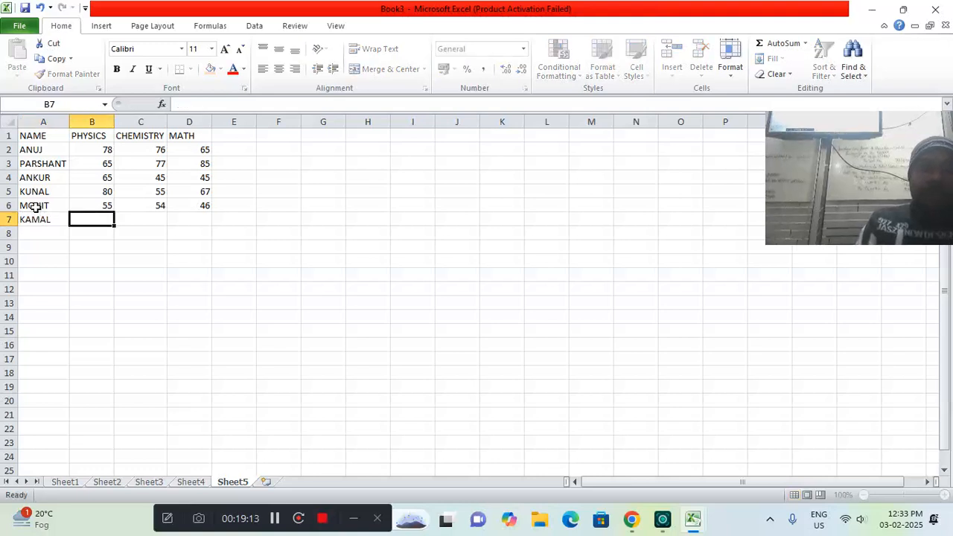
pyautogui.write('23')
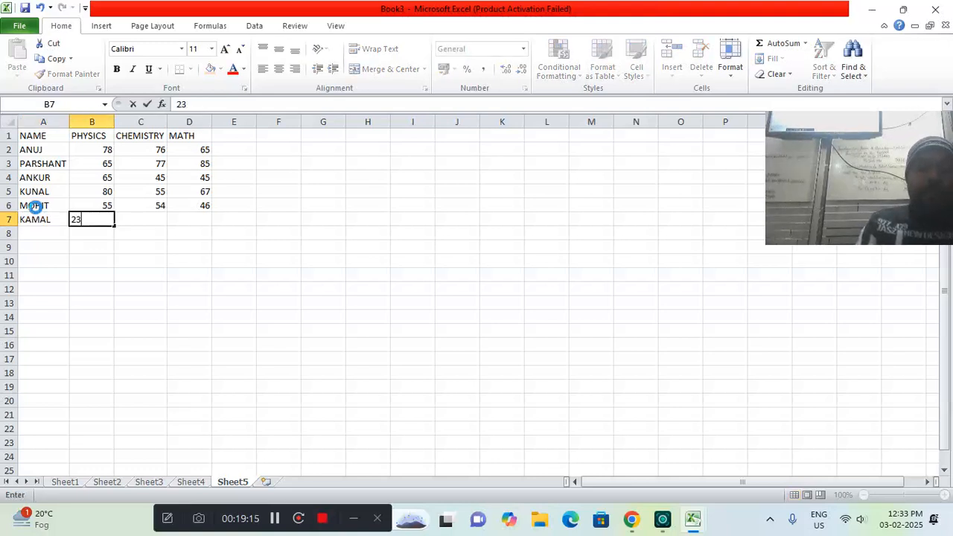
pyautogui.press('Tab')
pyautogui.write('34')
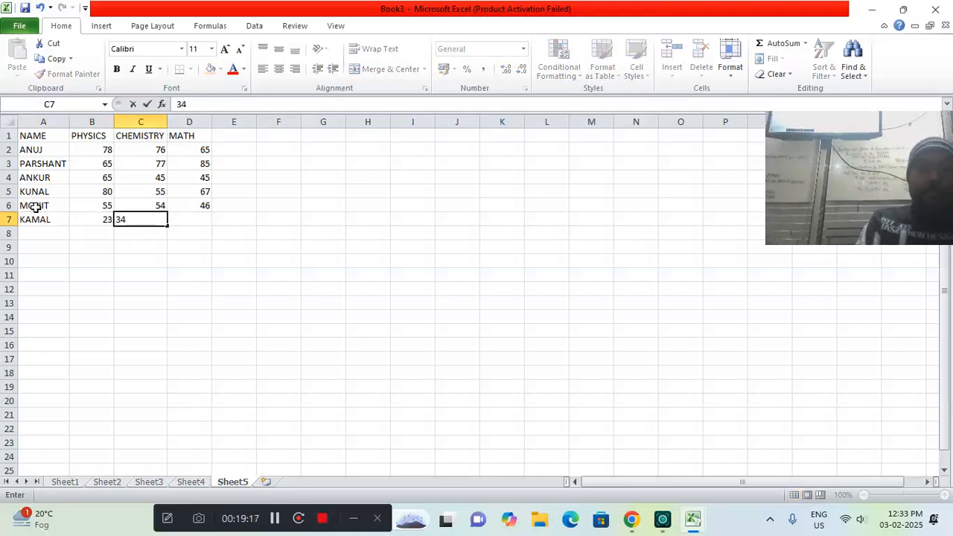
pyautogui.press('Tab')
pyautogui.write('54')
pyautogui.press('Return')
# Fill row 8 with the seventh student's name and the marks 66 in physics, 65 in chemistry and 54 in math
pyautogui.write('RAVI')
pyautogui.press('Tab')
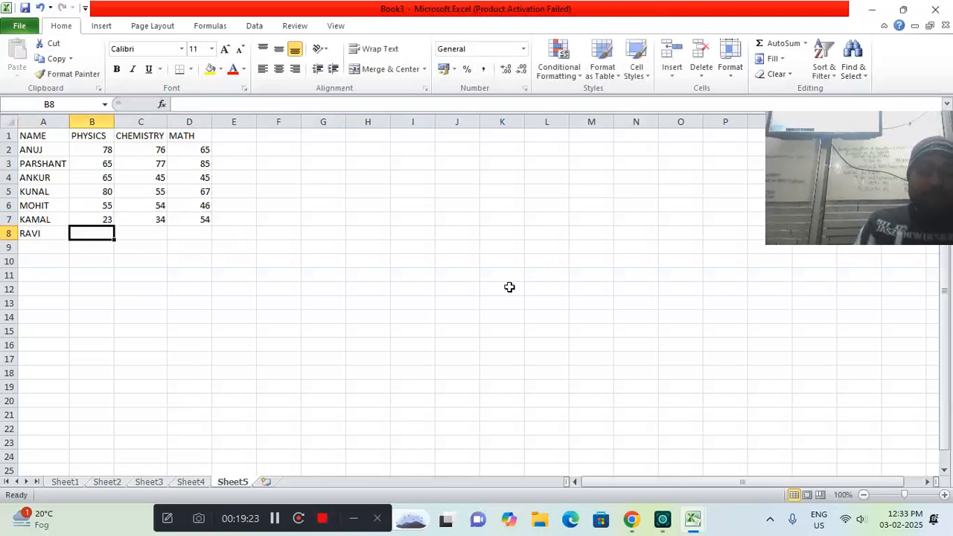
pyautogui.write('66')
pyautogui.press('Tab')
pyautogui.write('65')
pyautogui.press('Tab')
pyautogui.write('54')
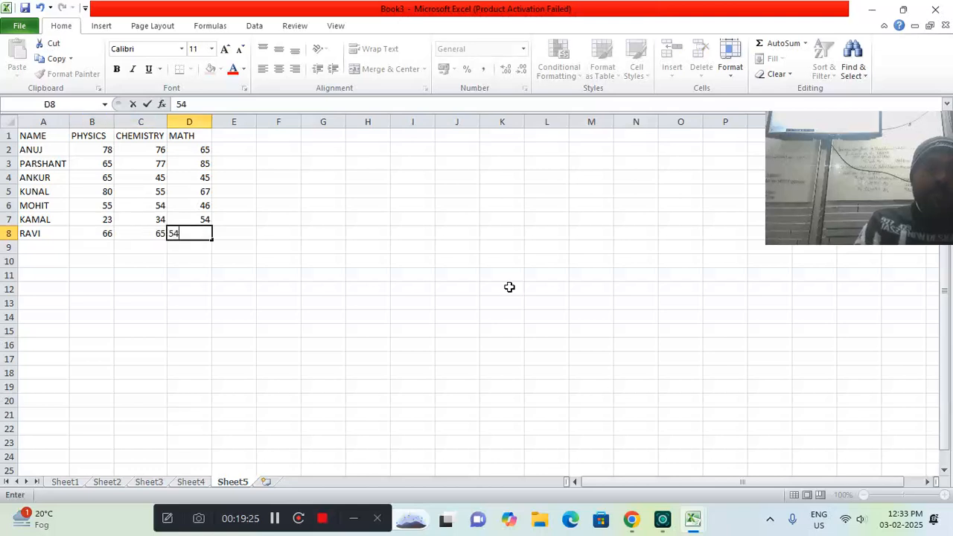
pyautogui.press('Up')
pyautogui.press('Down')
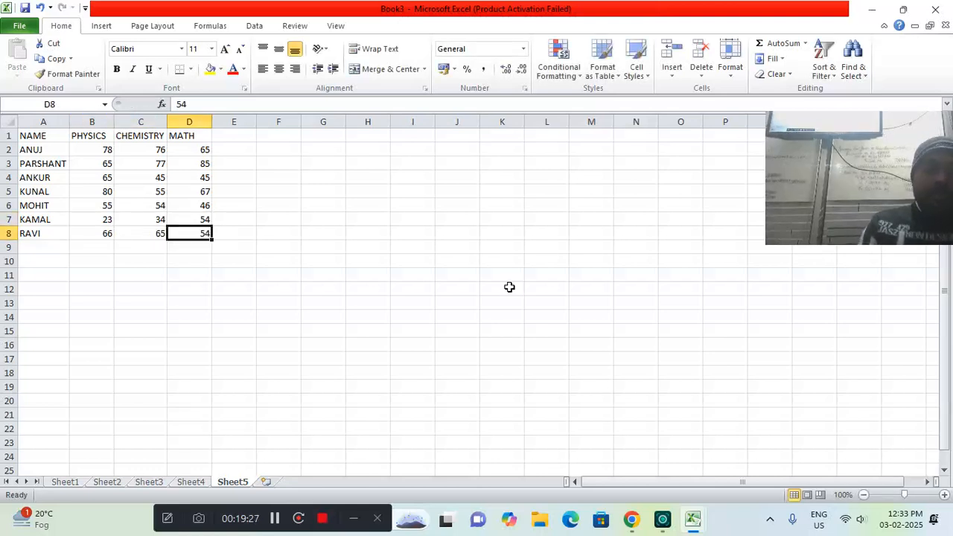
# Fill row 9 with the eighth student's name and the marks 56 in physics, 67 in chemistry and 76 in math
pyautogui.press('Down')
pyautogui.press('Left')
pyautogui.press('Left')
pyautogui.press('Left')
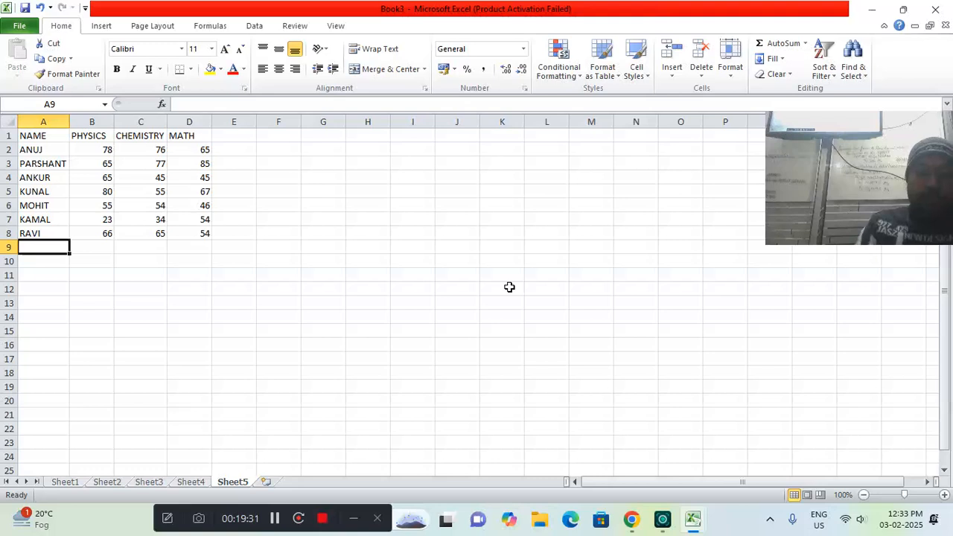
pyautogui.write('ANUJ')
pyautogui.press('Tab')
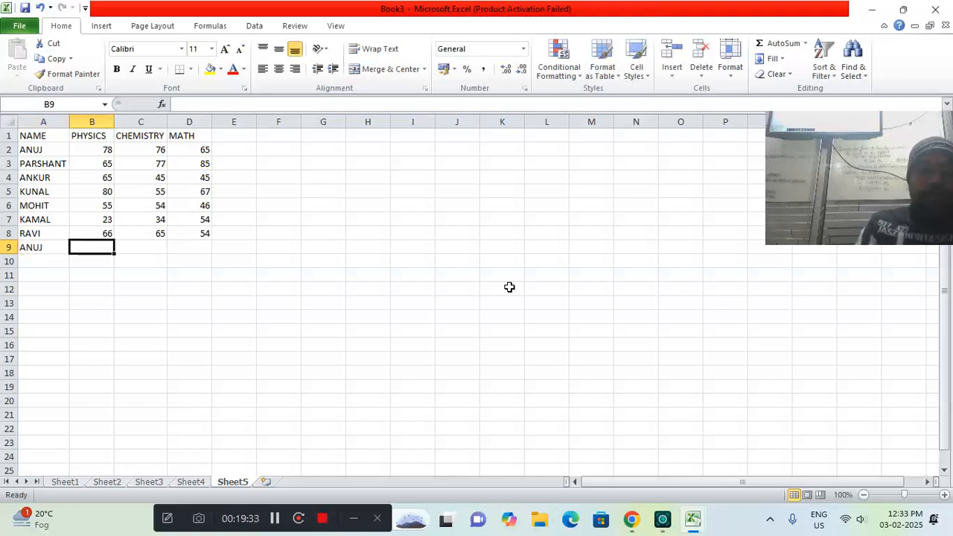
pyautogui.write('56')
pyautogui.press('Tab')
pyautogui.write('67')
pyautogui.press('Tab')
pyautogui.write('76')
pyautogui.press('Tab')
pyautogui.press('Return')
# Fill row 10 with the ninth student's name and the marks 45 in physics, 56 in chemistry and 76 in math
pyautogui.write('ANNU')
pyautogui.press('Tab')
pyautogui.write('45')
pyautogui.press('Tab')
pyautogui.write('56')
pyautogui.press('Tab')
pyautogui.write('76')
pyautogui.press('Return')
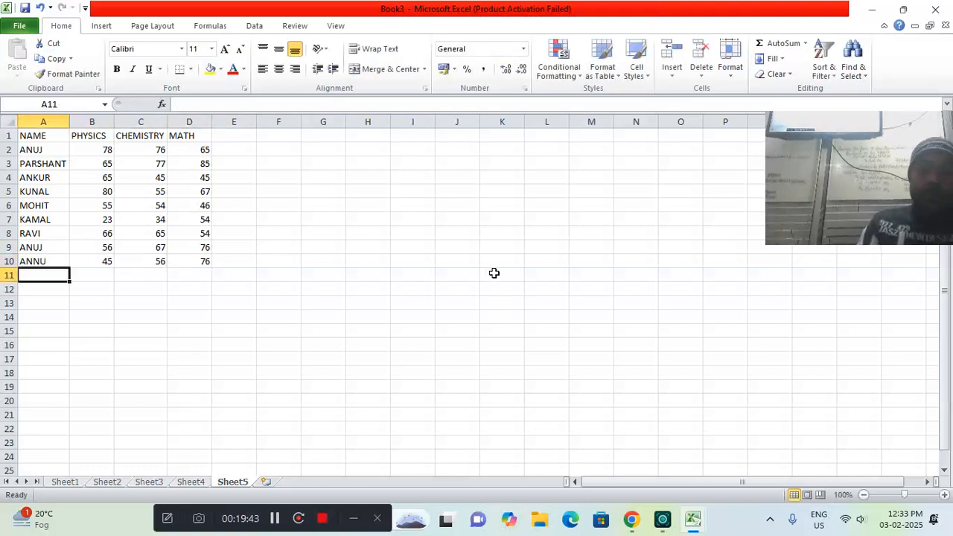
# Fill row 11 with the tenth student's name and the marks 77 in physics, 76 in chemistry and 65 in math
pyautogui.write('PA')
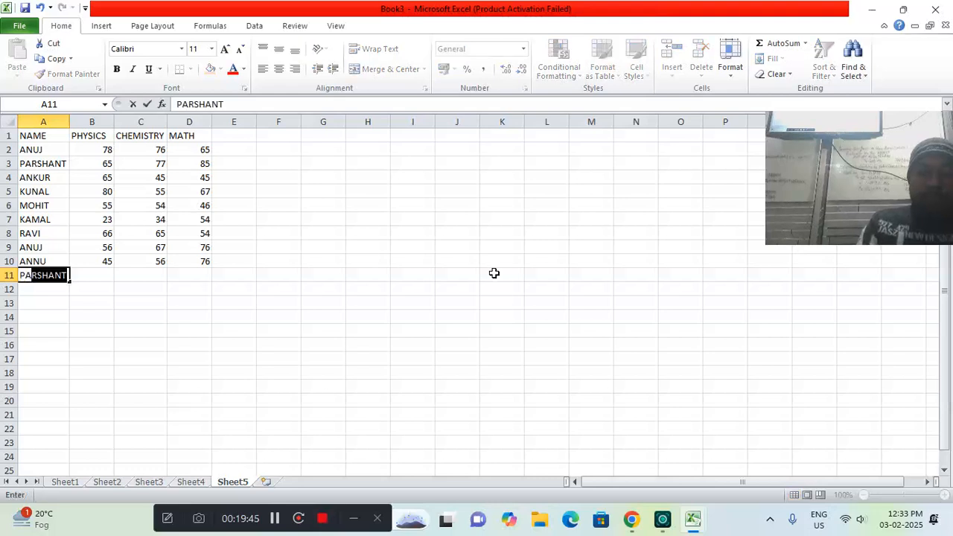
pyautogui.write('NKAJ')
pyautogui.press('Tab')
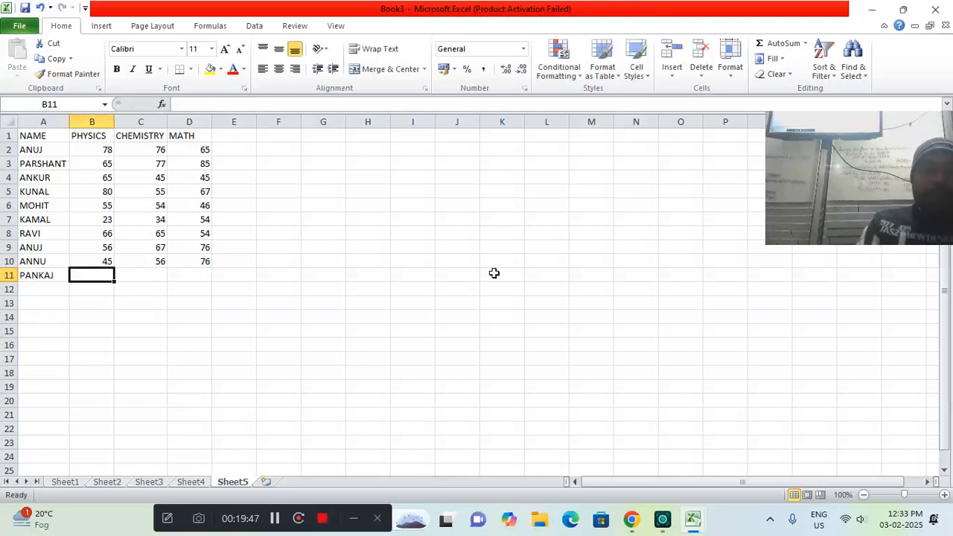
pyautogui.write('77')
pyautogui.press('Tab')
pyautogui.write('76')
pyautogui.press('Tab')
pyautogui.write('65')
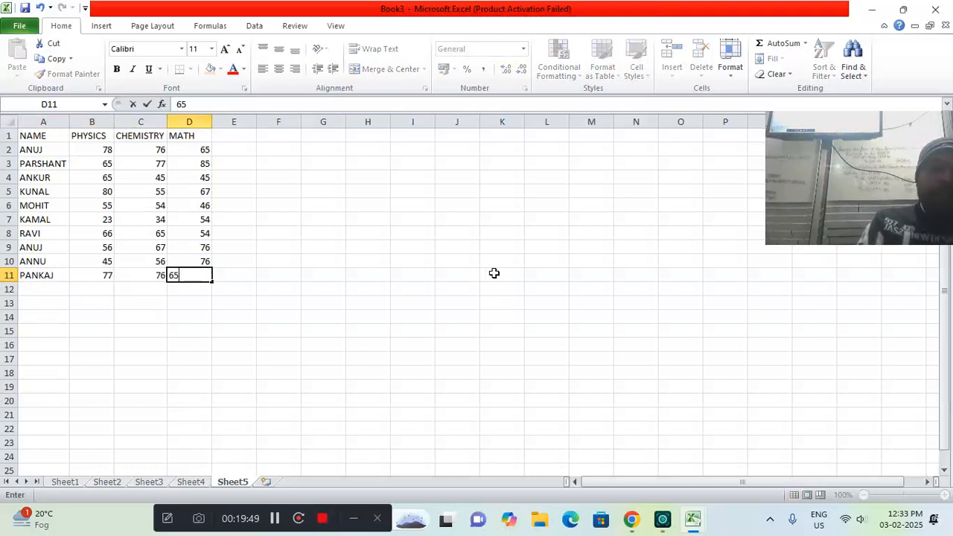
pyautogui.press('Return')
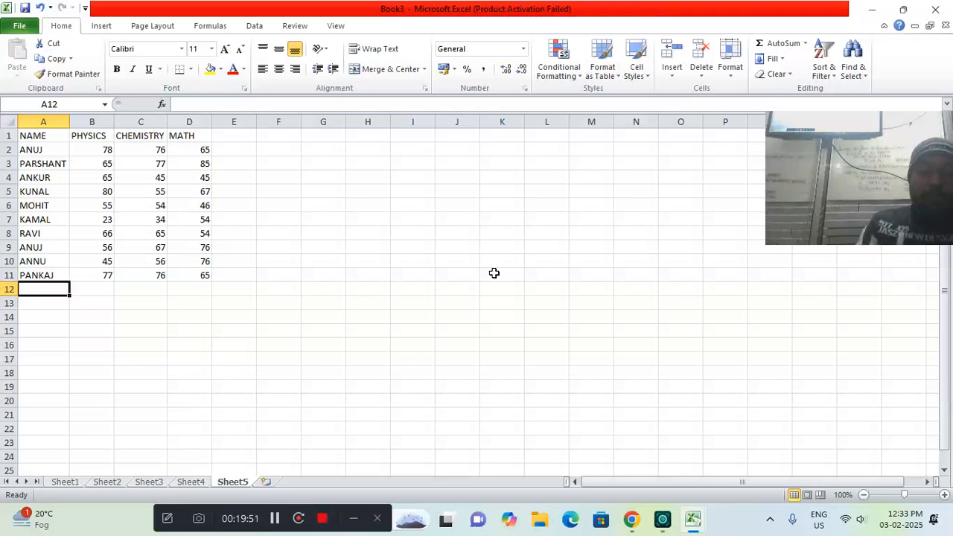
# Fill row 12 with the eleventh student's name and the marks 56 in physics, 67 in chemistry and 76 in math
pyautogui.write('SACHIN')
pyautogui.press('Tab')
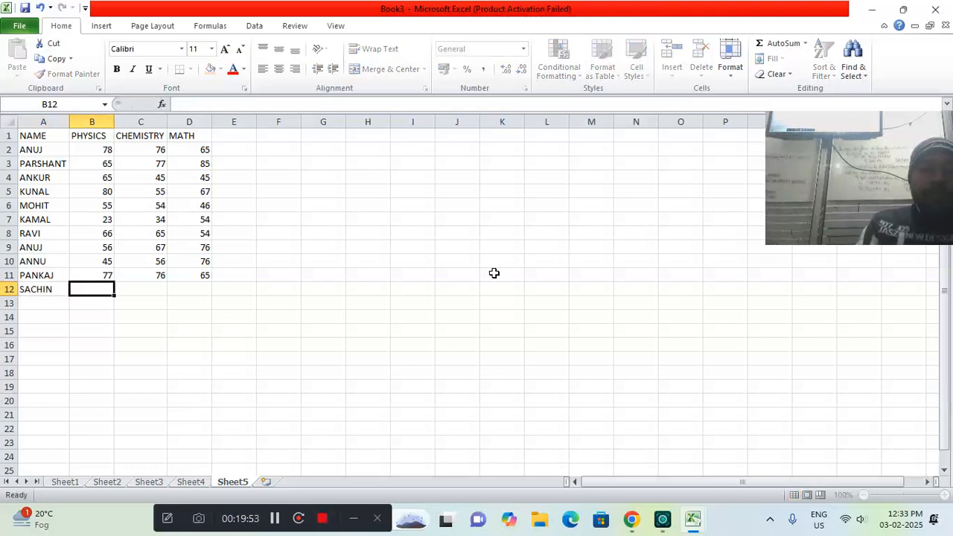
pyautogui.write('56')
pyautogui.press('Tab')
pyautogui.write('67')
pyautogui.press('Tab')
pyautogui.write('7')
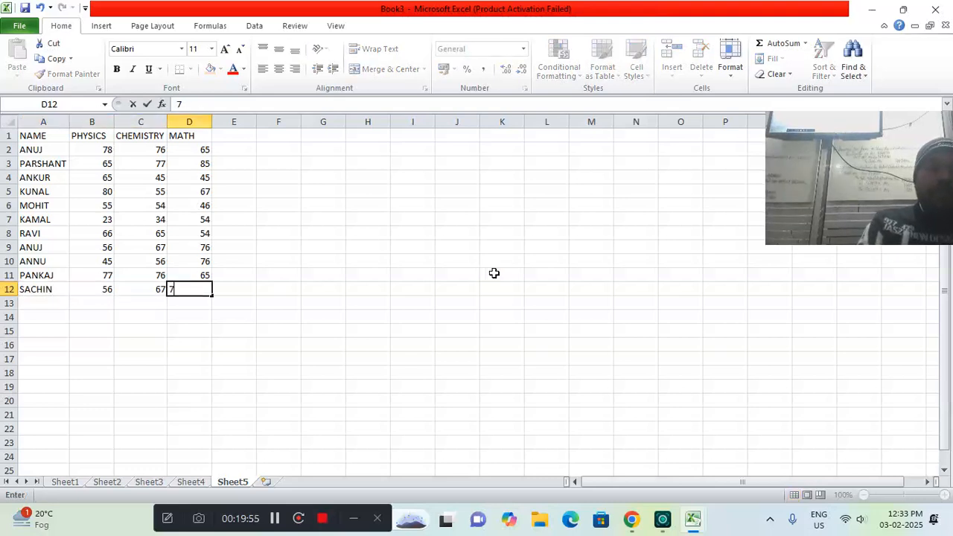
pyautogui.write('6')
pyautogui.press('Return')
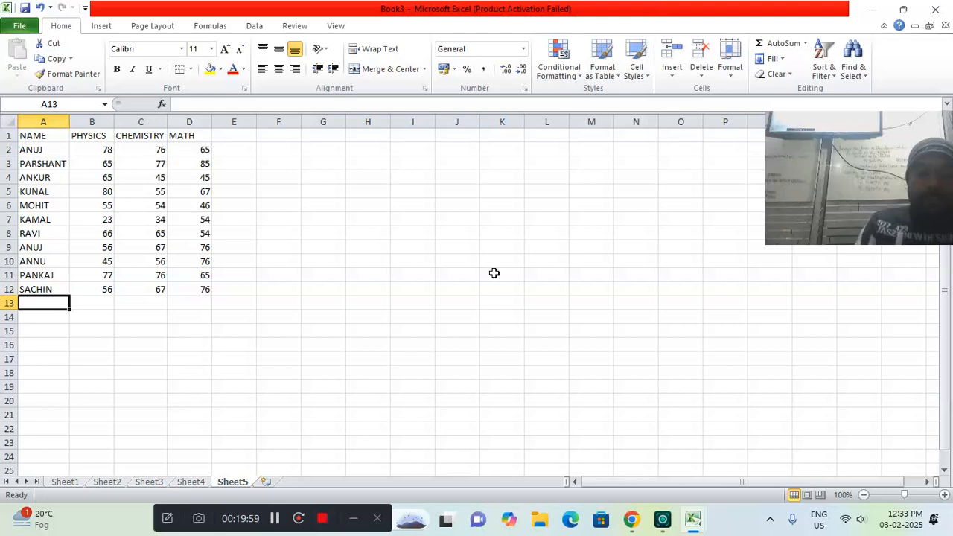
# Fill row 13 with the twelfth student's name and the marks 66 in physics, 76 in chemistry and 65 in math
pyautogui.write('DEEPAK')
pyautogui.press('Tab')
pyautogui.write('66')
pyautogui.press('Tab')
pyautogui.write('76')
pyautogui.press('Tab')
pyautogui.write('65')
pyautogui.press('Tab')
pyautogui.write('56')
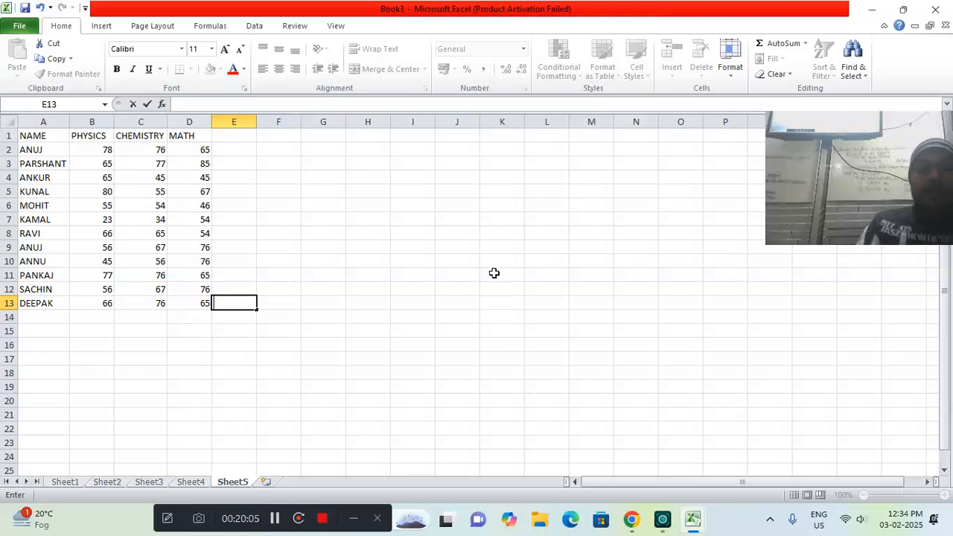
pyautogui.press('Return')
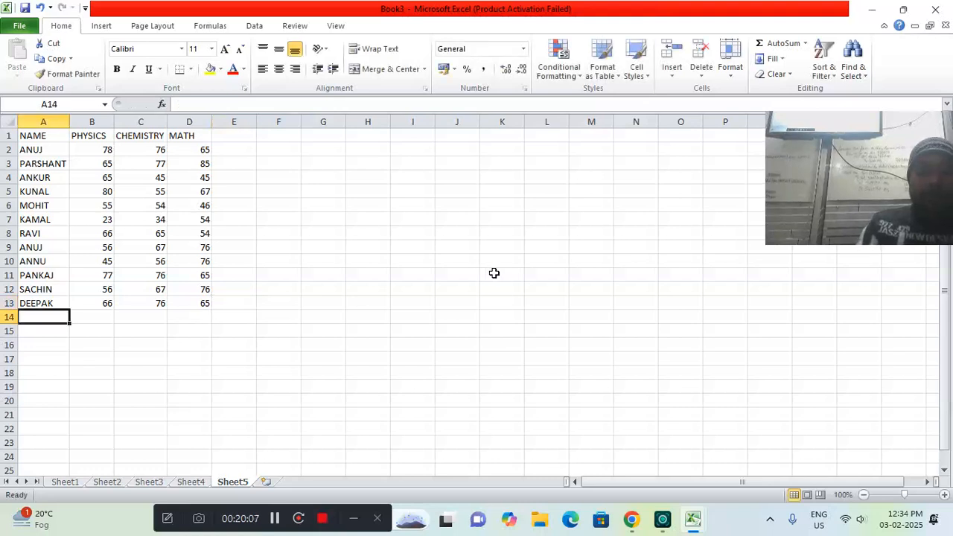
# Fill row 14 with the thirteenth student's name and the marks 67 in physics, 78 in chemistry and 87 in math
pyautogui.write('RAHUL')
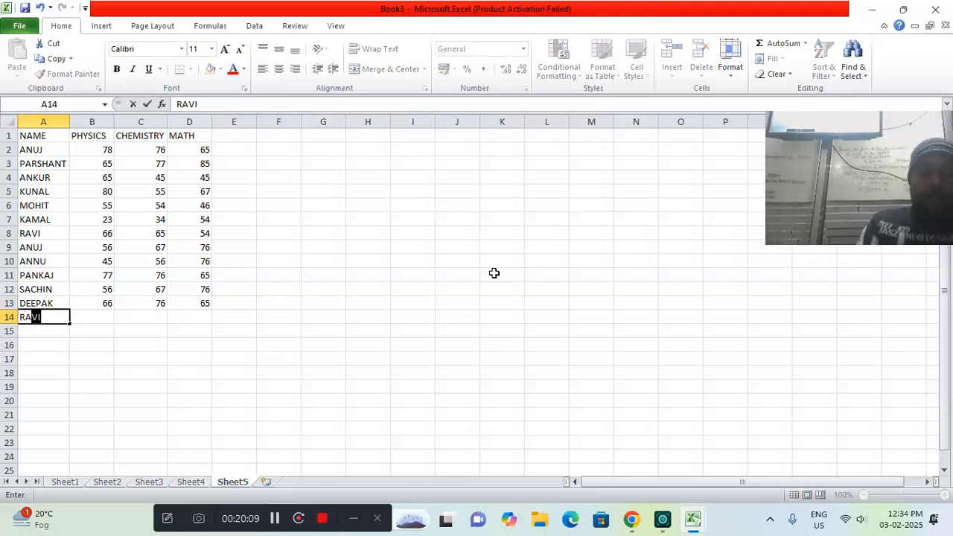
pyautogui.press('Tab')
pyautogui.write('67')
pyautogui.press('Tab')
pyautogui.write('78')
pyautogui.press('Tab')
pyautogui.write('87')
pyautogui.press('Tab')
pyautogui.press('Return')
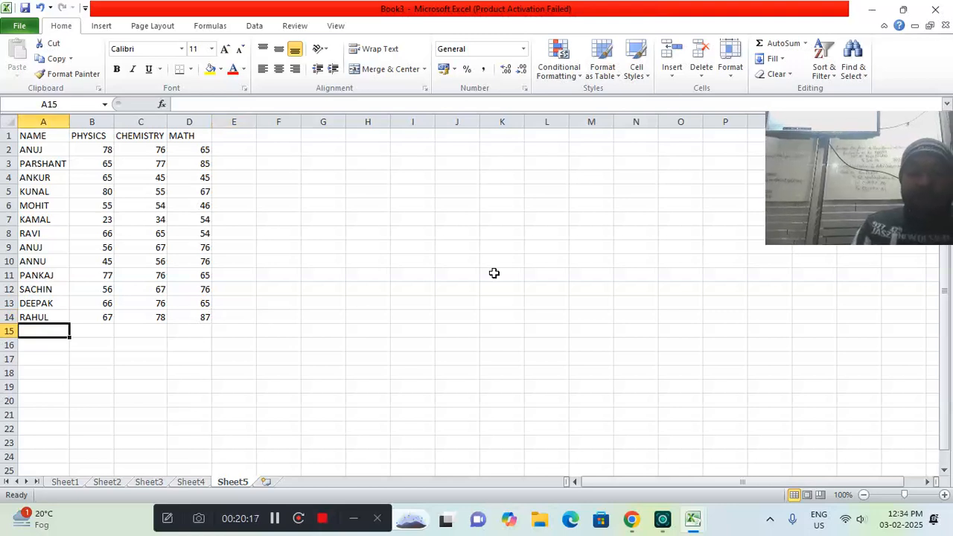
# Fill row 15 with the fourteenth student's name and the marks 69 in physics, 87 in chemistry and 65 in math
pyautogui.write('CHEE')
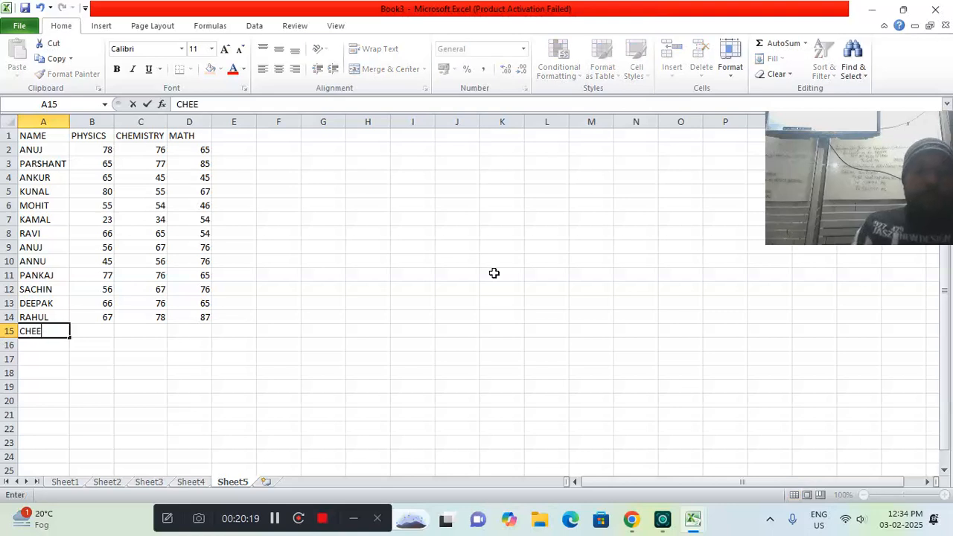
pyautogui.write('NU')
pyautogui.press('Tab')
pyautogui.write('69')
pyautogui.press('Tab')
pyautogui.write('87')
pyautogui.press('Tab')
pyautogui.write('65')
pyautogui.press('Return')
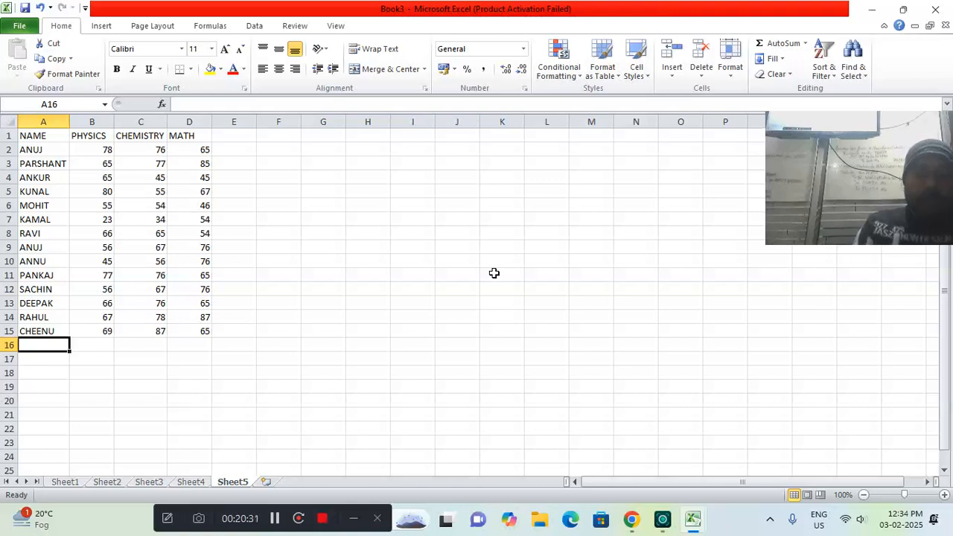
# Fill row 16 with the fifteenth student's name and the marks 68 in physics, 87 in chemistry and 76 in math
pyautogui.write('MAN')
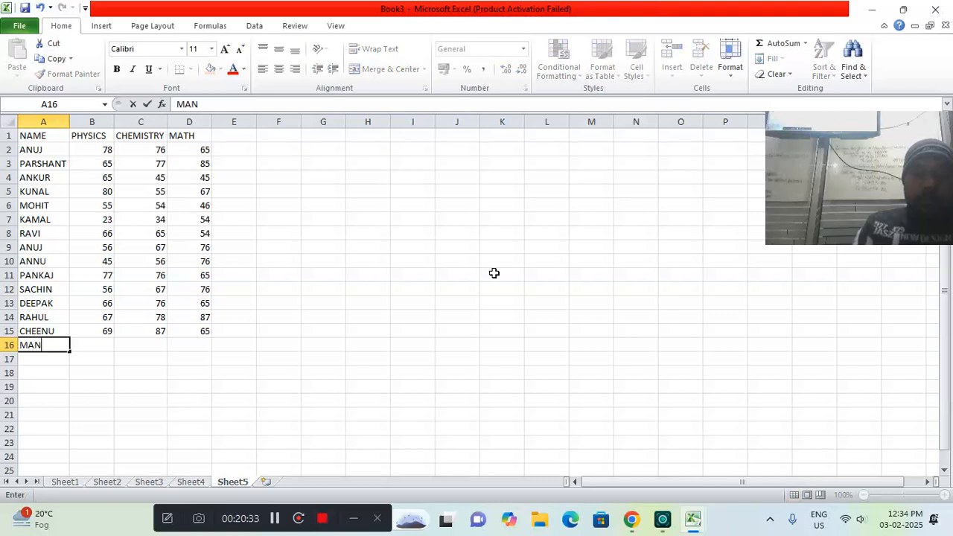
pyautogui.write('JEET')
pyautogui.press('Tab')
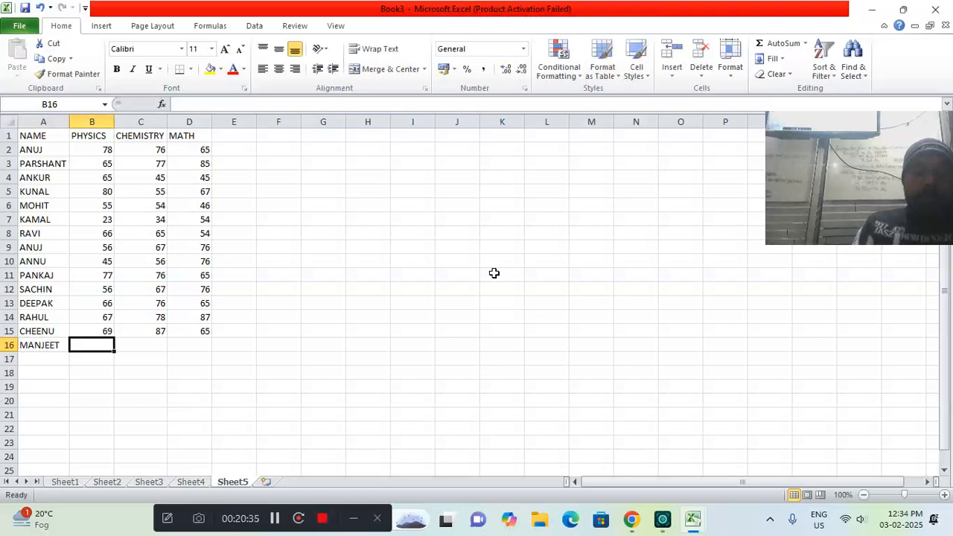
pyautogui.write('68')
pyautogui.press('Tab')
pyautogui.write('87')
pyautogui.press('Tab')
pyautogui.write('76')
pyautogui.press('Return')
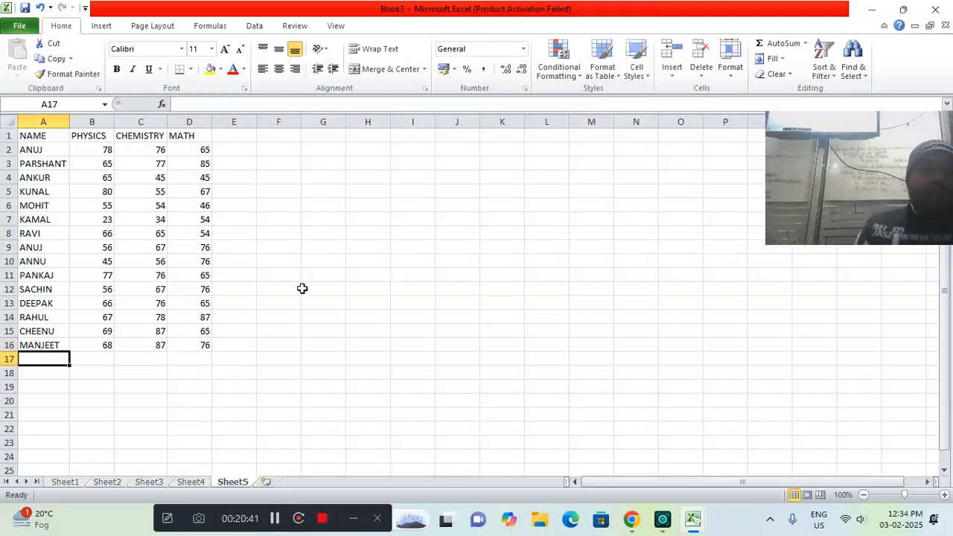
# Insert a 3-D Column chart of the marks table, using the subtype that places the subjects one behind another
pyautogui.click(275, 518)
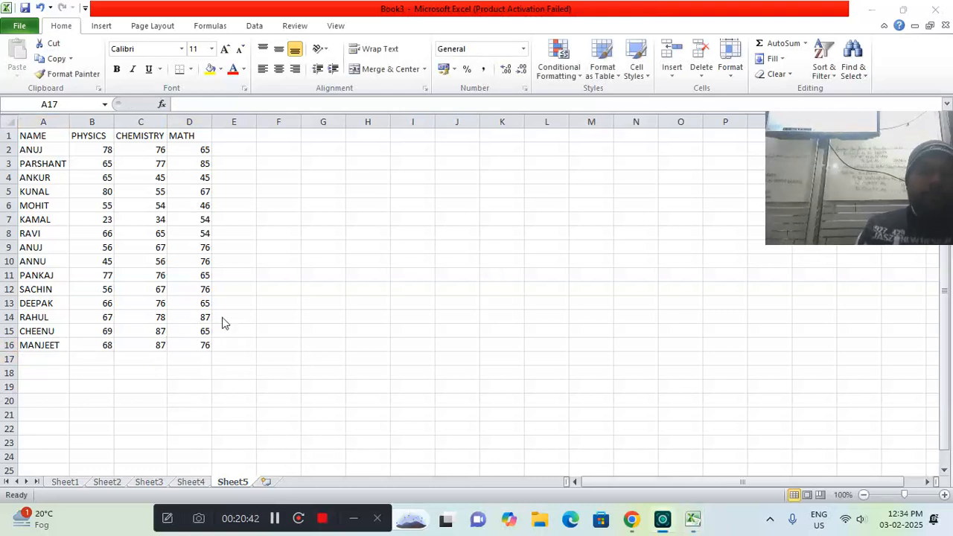
pyautogui.click(204, 357)
pyautogui.click(203, 358)
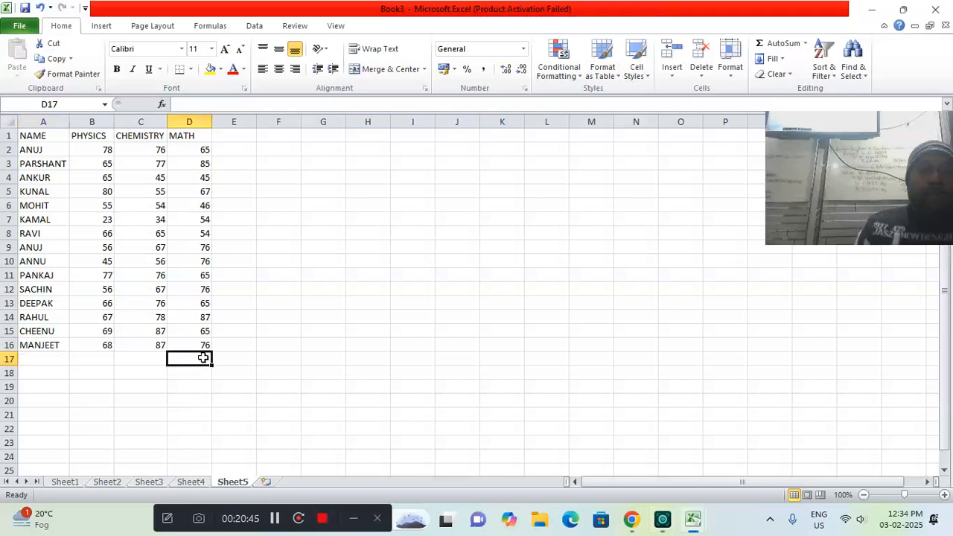
pyautogui.click(104, 27)
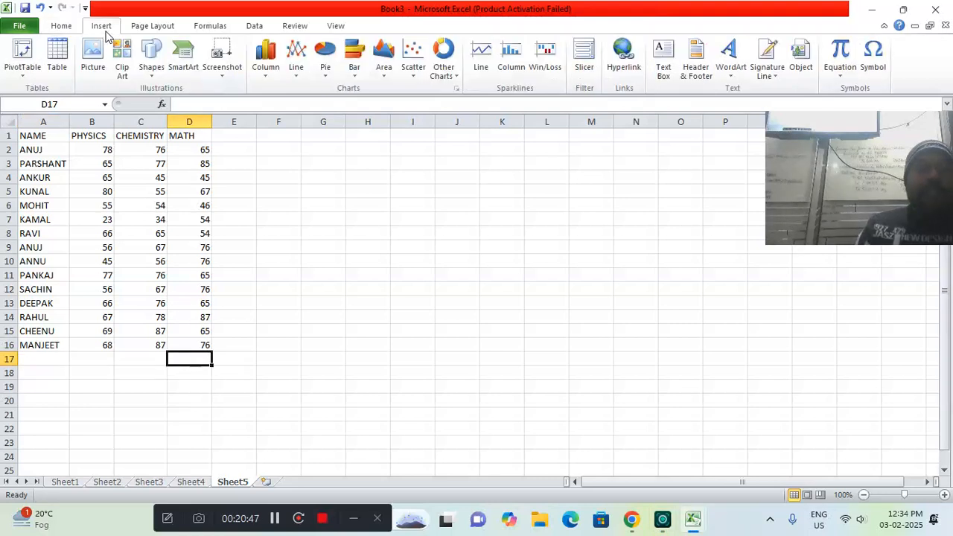
pyautogui.click(265, 80)
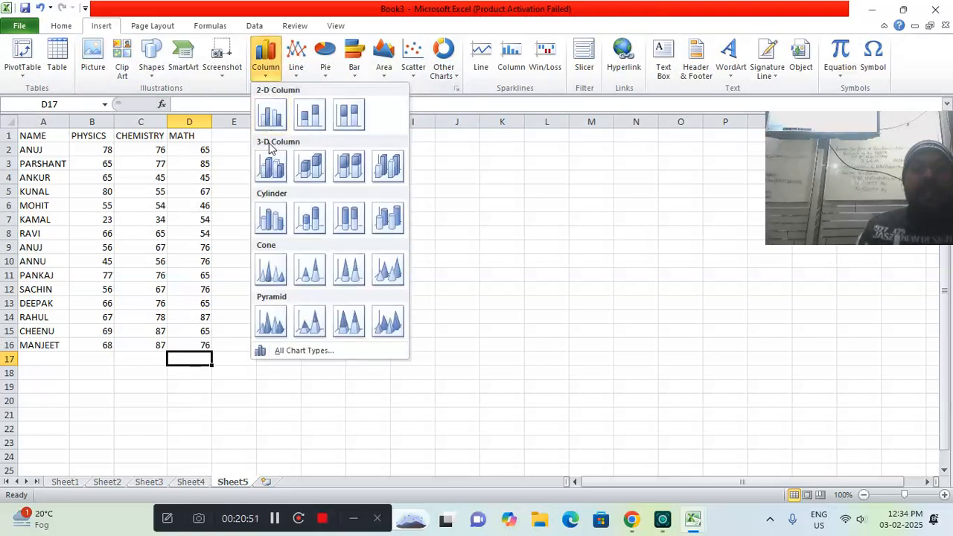
pyautogui.click(378, 175)
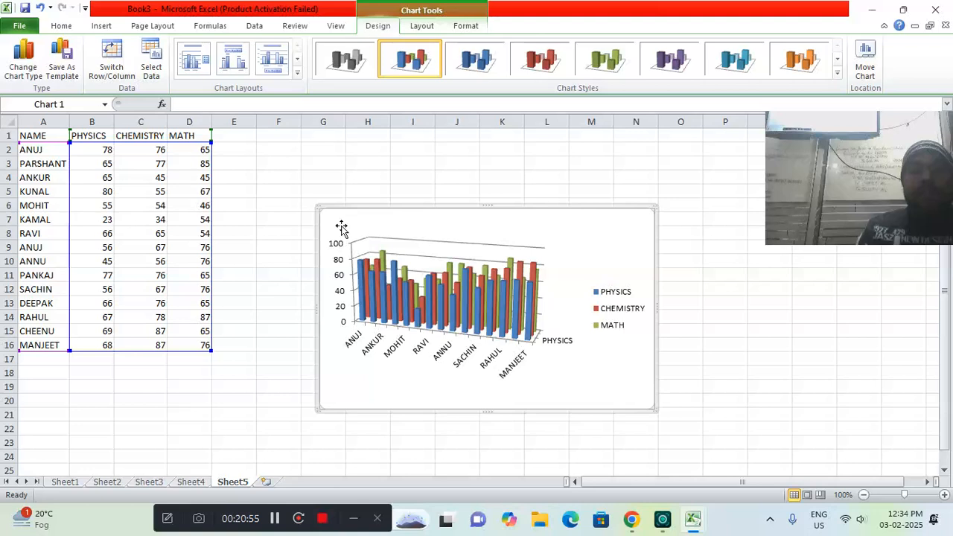
# Enlarge the marks chart beside the table so it spans from about cell E2 to P24
pyautogui.moveTo(319, 212); pyautogui.dragTo(235, 142)
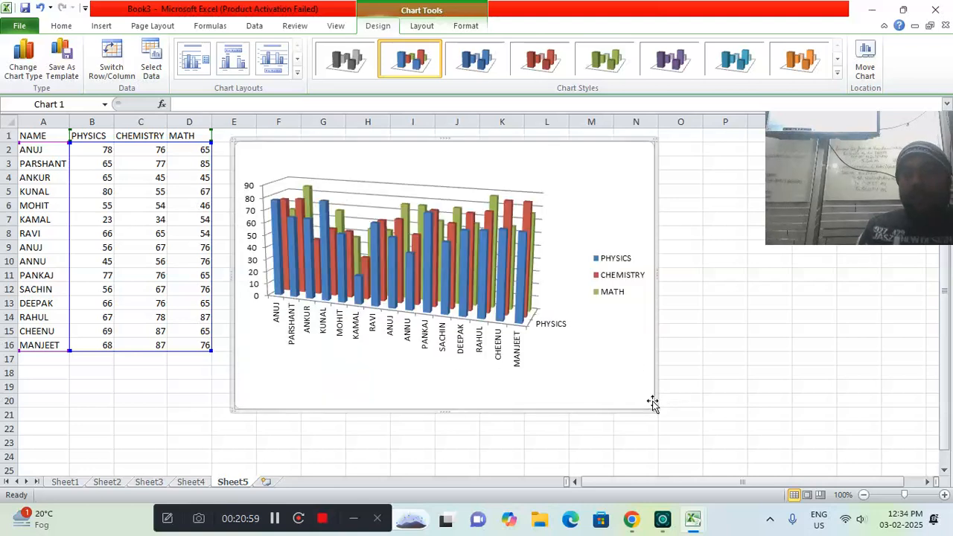
pyautogui.moveTo(653, 407); pyautogui.dragTo(750, 461)
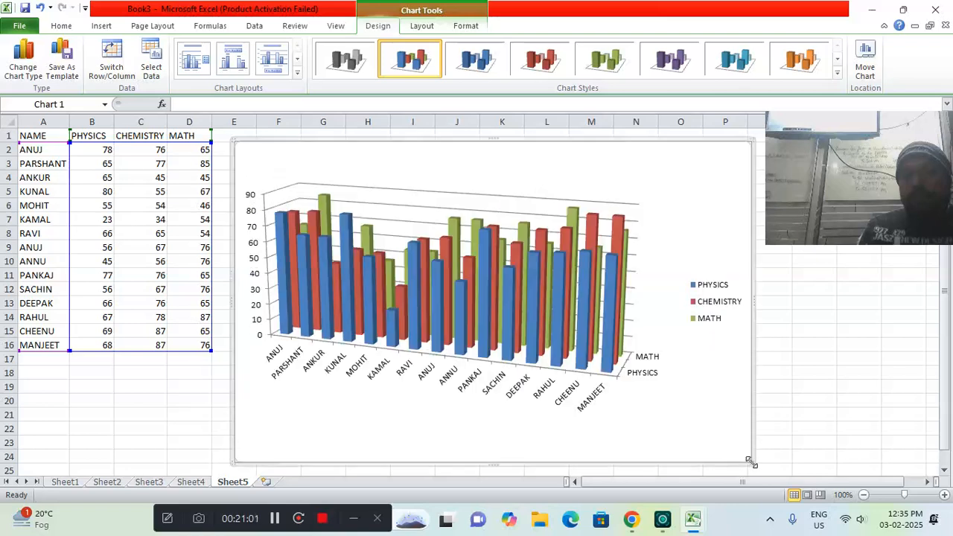
pyautogui.click(274, 520)
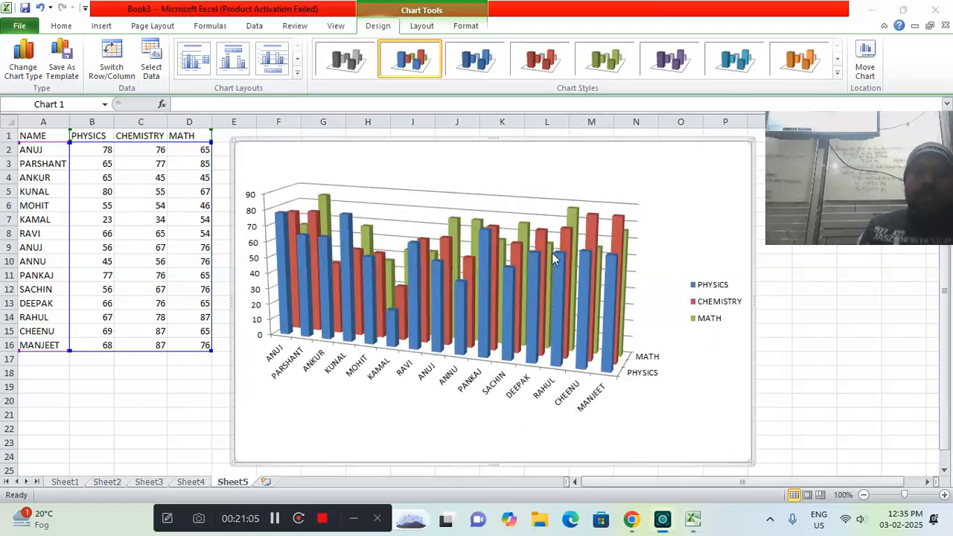
# Apply the multicolour chart style with gray shaded walls to the marks chart
pyautogui.click(840, 81)
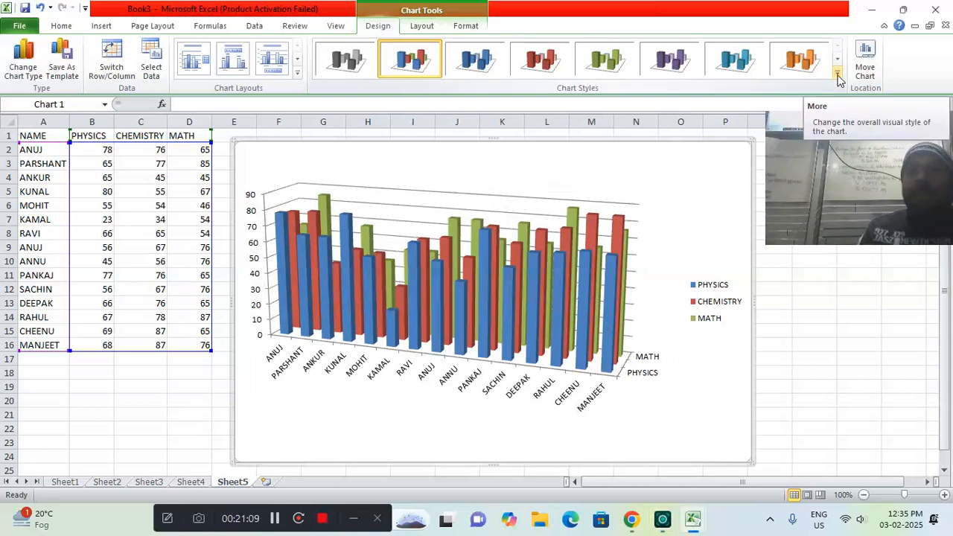
pyautogui.click(839, 78)
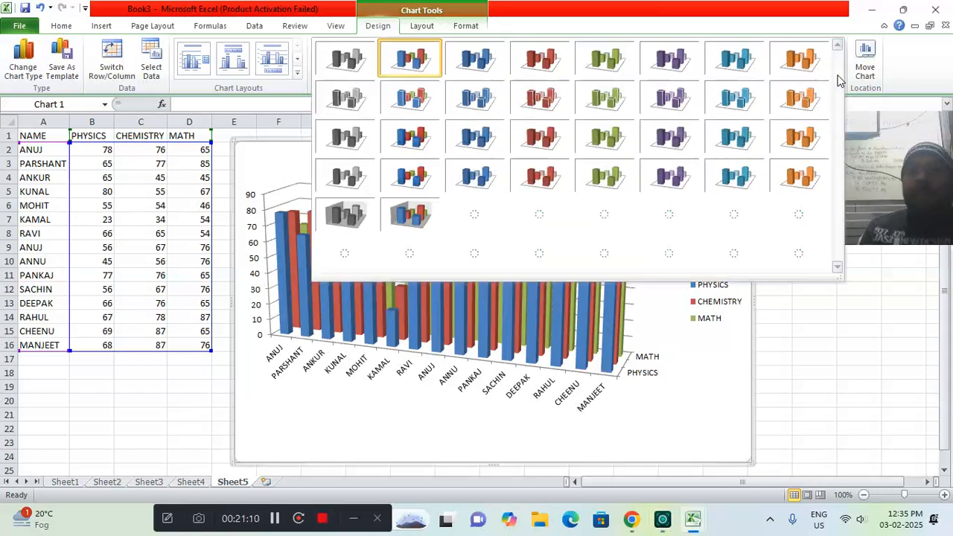
pyautogui.click(415, 216)
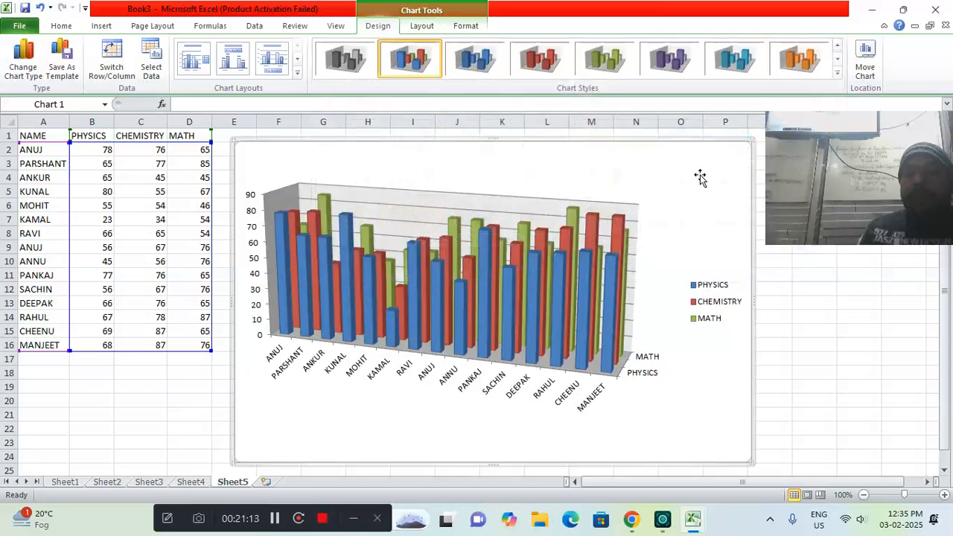
# Change the marks chart's type to the 3-D cylinder column with the subjects one behind another
pyautogui.click(23, 71)
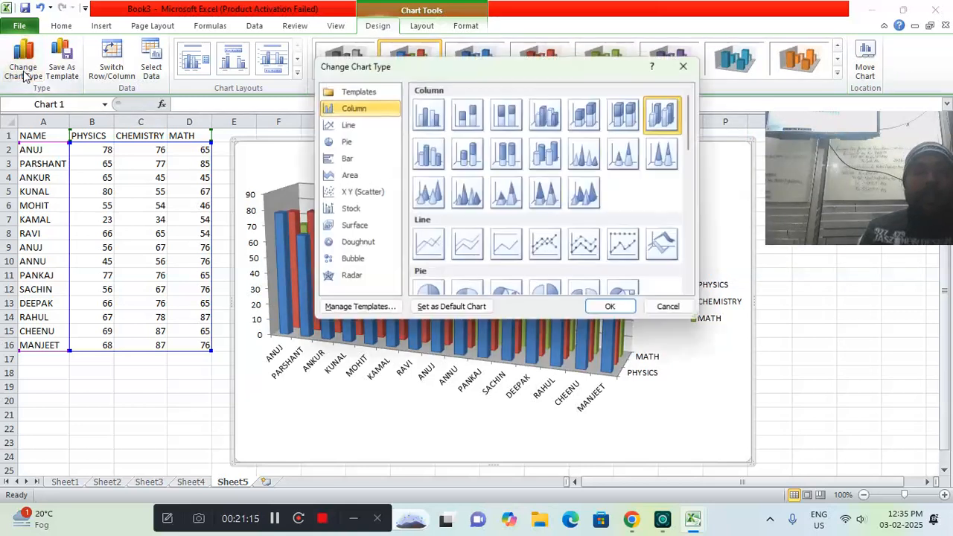
pyautogui.click(535, 157)
pyautogui.click(609, 306)
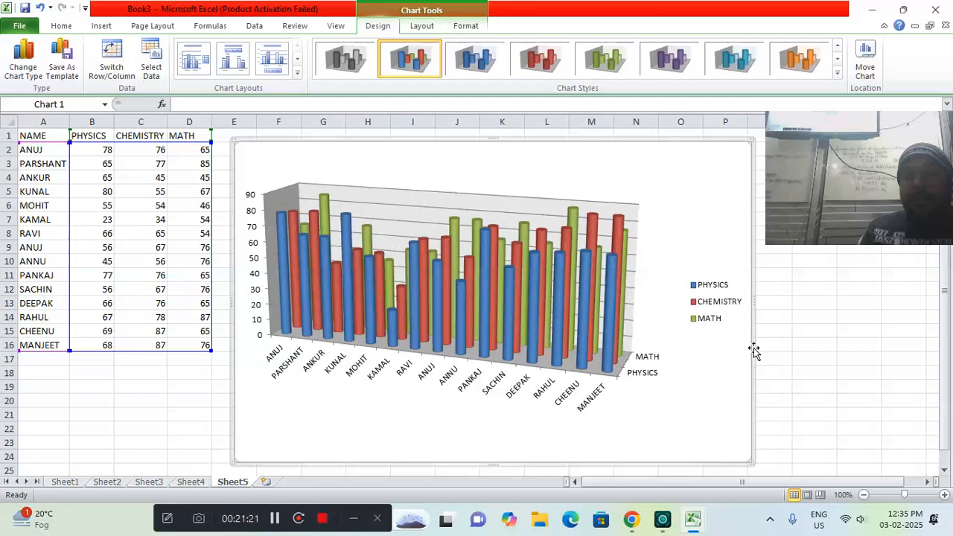
# Enlarge the marks chart so it extends to about column S and below row 25
pyautogui.moveTo(753, 300); pyautogui.dragTo(812, 303)
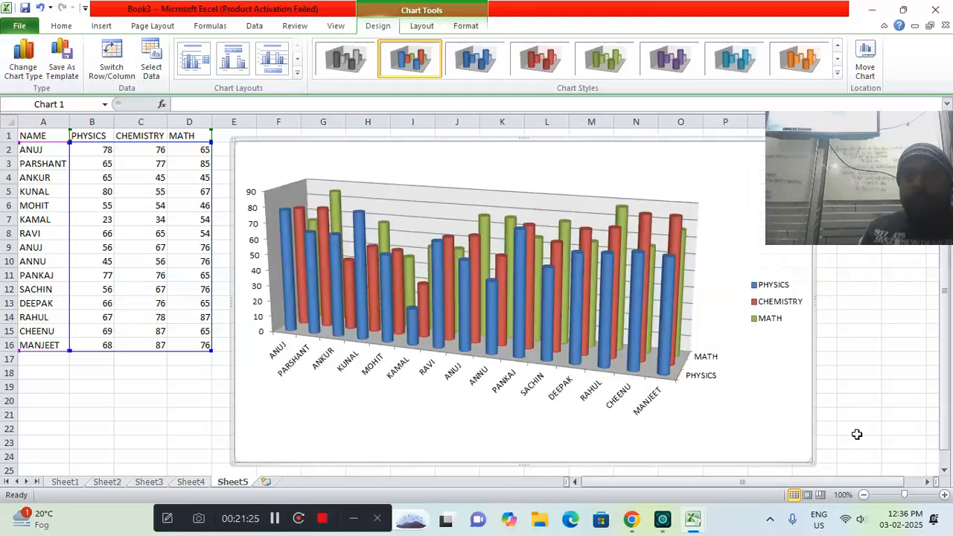
pyautogui.moveTo(810, 458); pyautogui.dragTo(872, 299)
pyautogui.moveTo(943, 301); pyautogui.dragTo(947, 250)
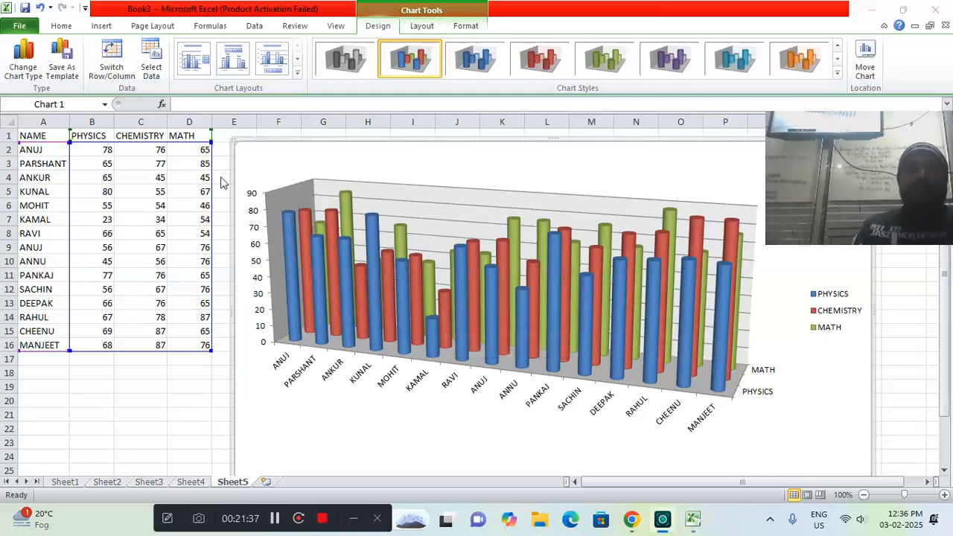
# Change the marks chart's type to the 3-D pyramid column with the subjects one behind another
pyautogui.click(20, 67)
pyautogui.click(584, 193)
pyautogui.click(603, 310)
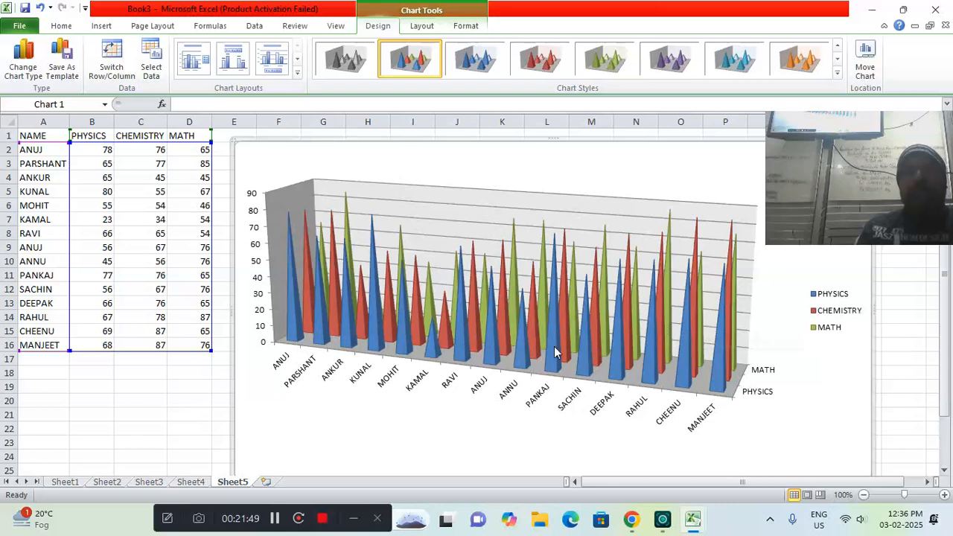
pyautogui.doubleClick(232, 397)
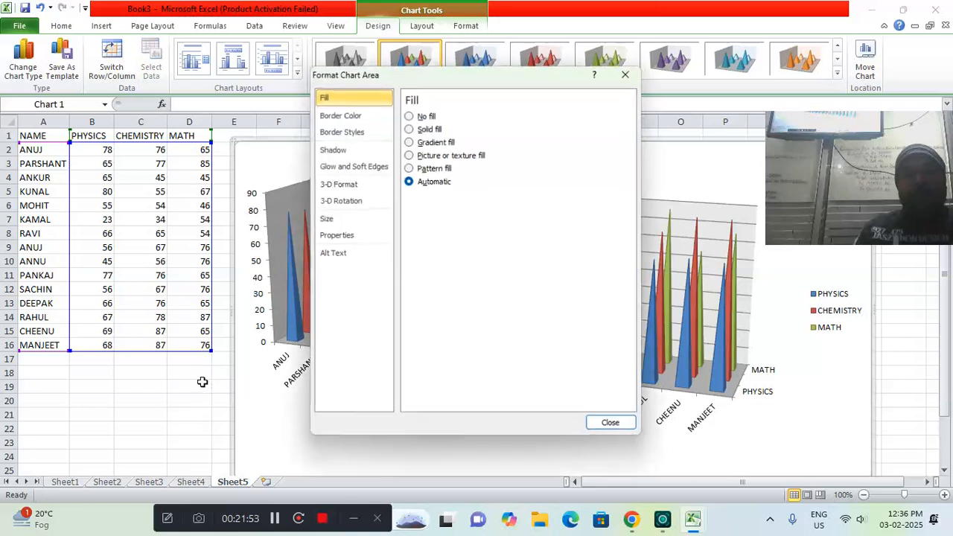
pyautogui.click(611, 425)
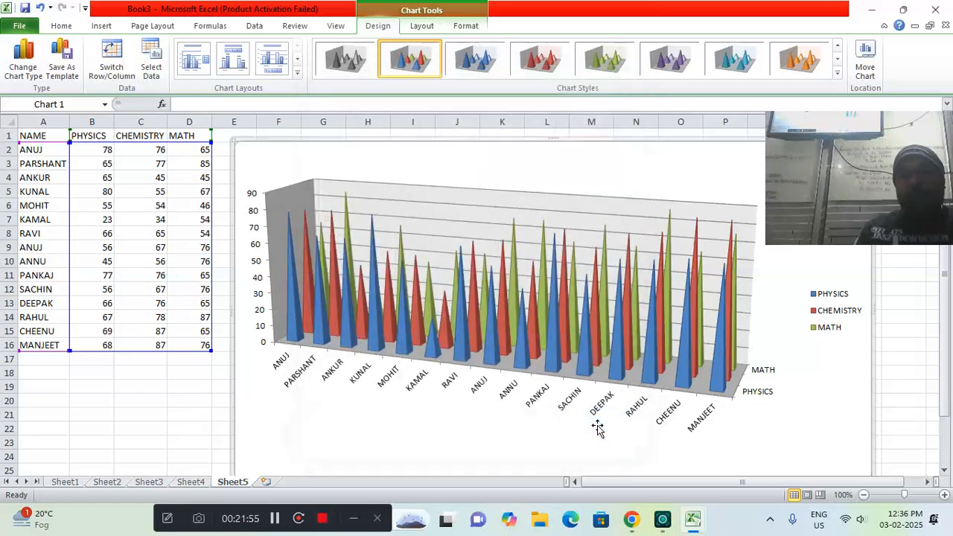
# Change the marks chart's type to the 3-D cone column with the subjects one behind another
pyautogui.click(30, 65)
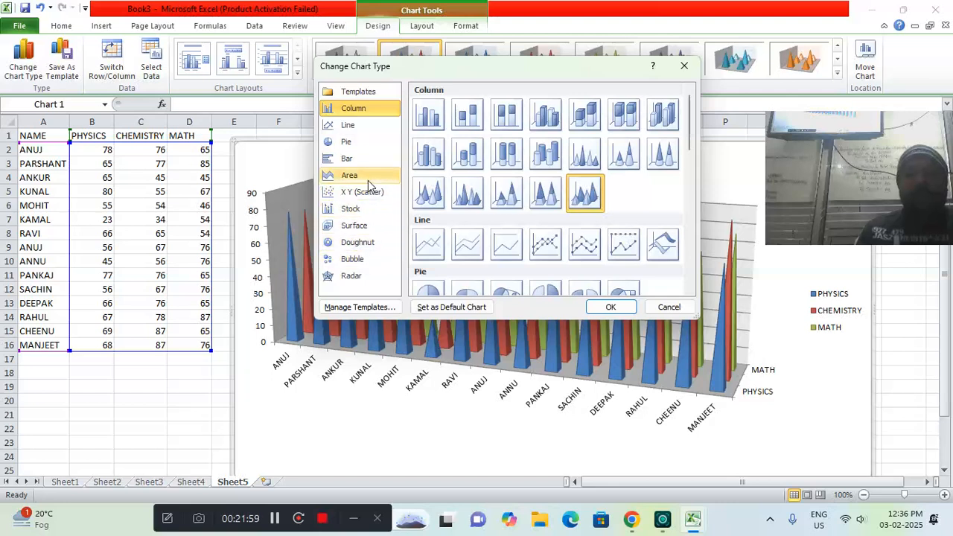
pyautogui.click(467, 194)
pyautogui.click(437, 199)
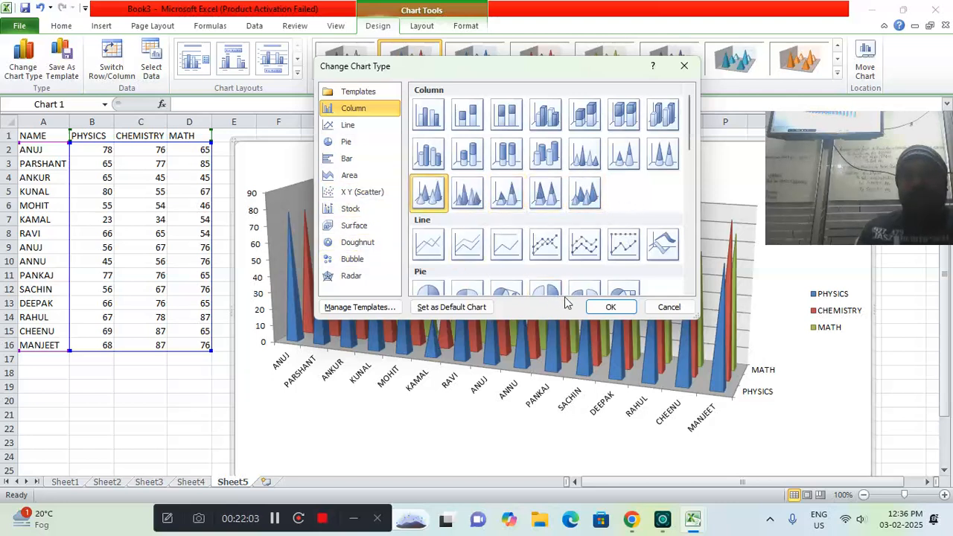
pyautogui.click(606, 306)
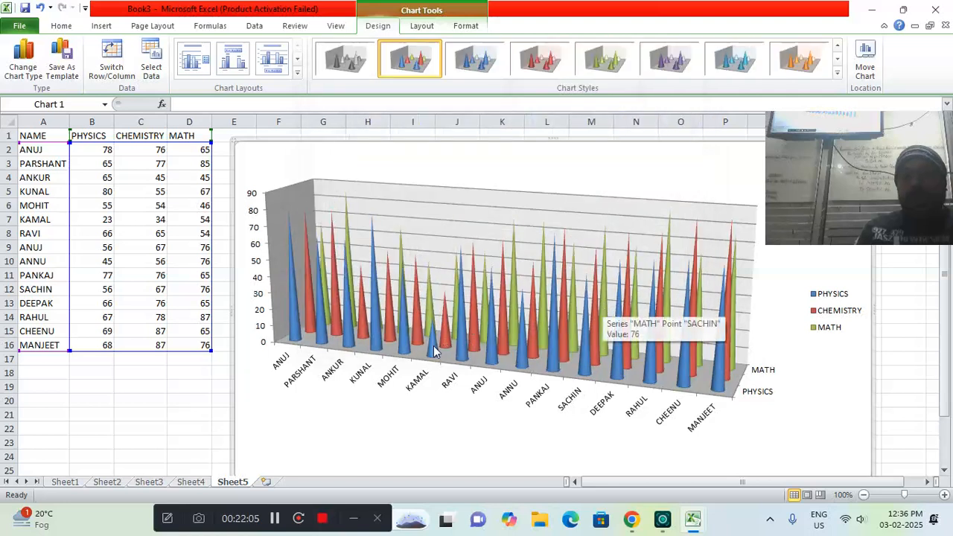
pyautogui.moveTo(434, 344)
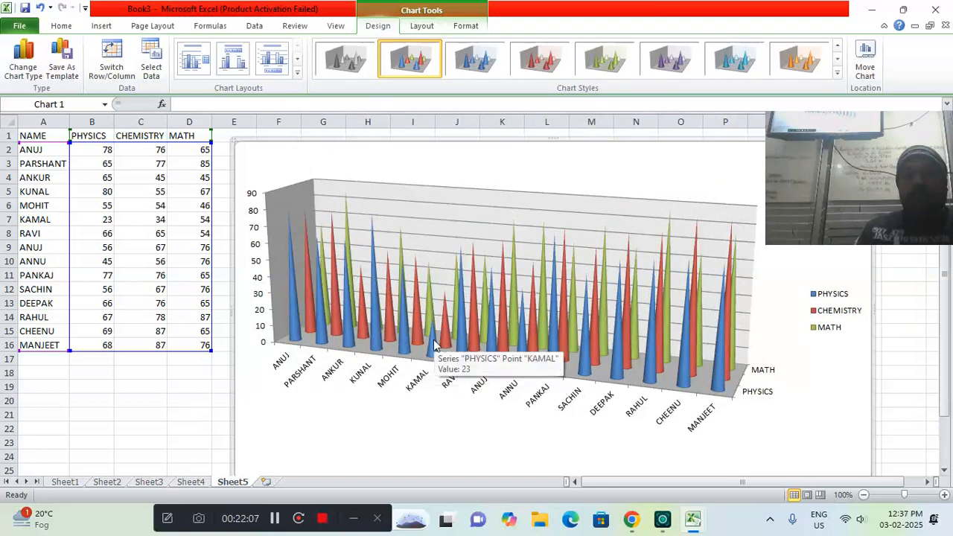
pyautogui.moveTo(447, 327)
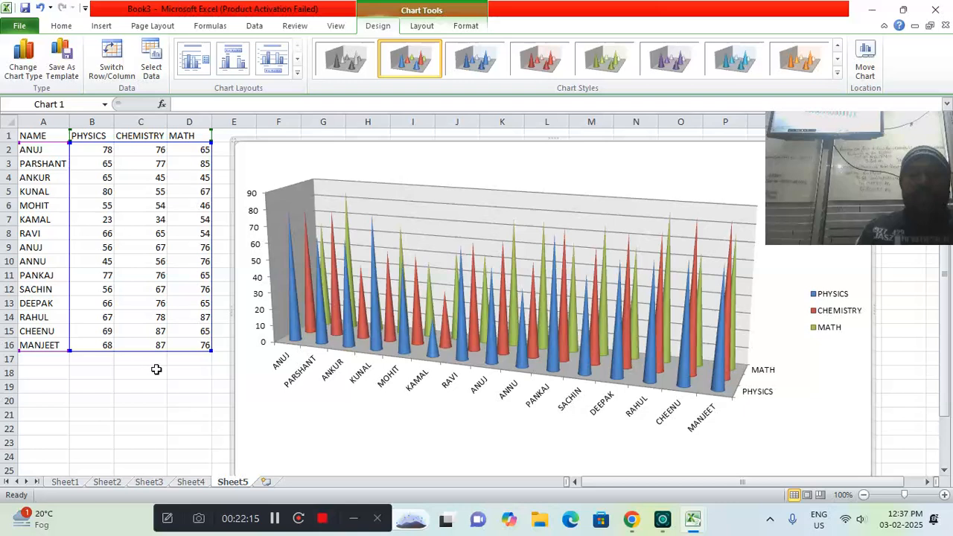
# Move the marks chart to start at about cell G2, clearing columns E and F beside the table
pyautogui.click(273, 519)
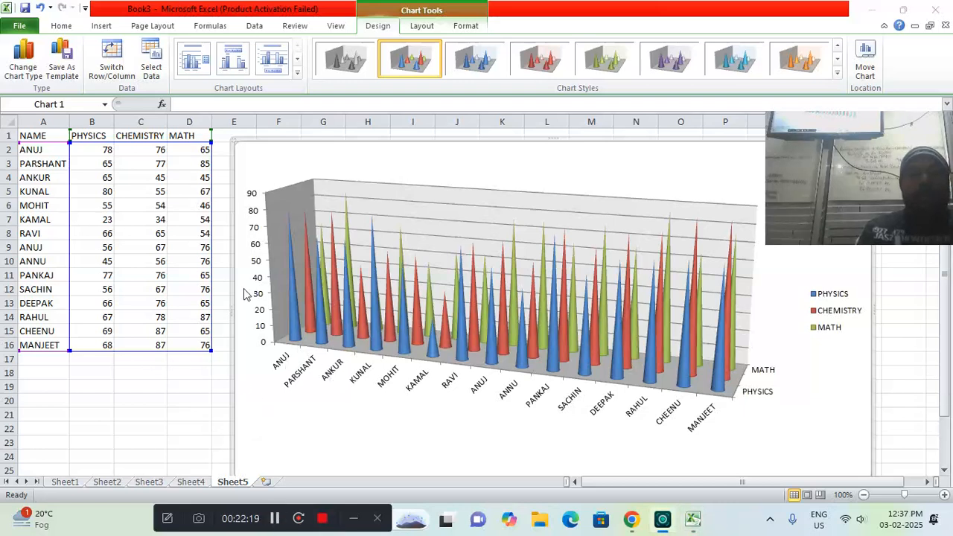
pyautogui.click(108, 32)
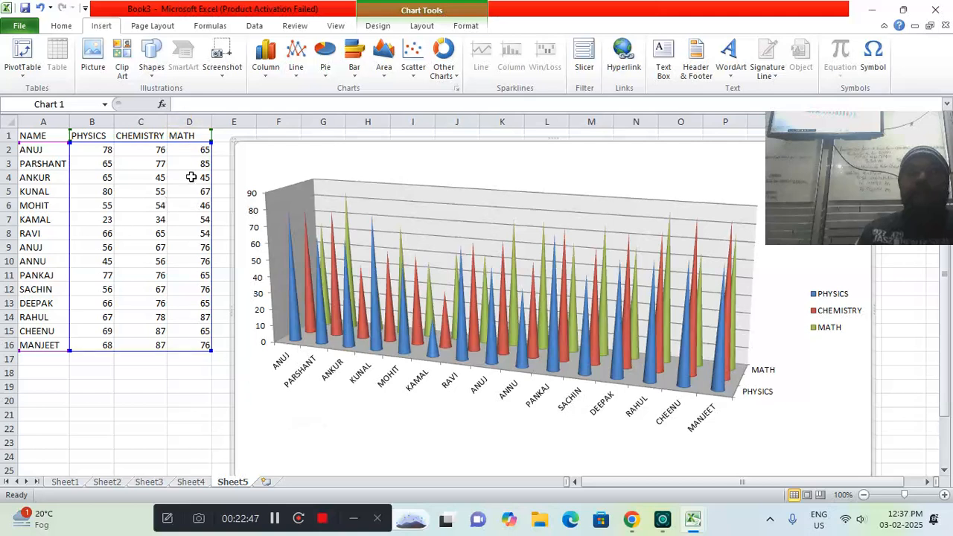
pyautogui.moveTo(283, 143); pyautogui.dragTo(353, 151)
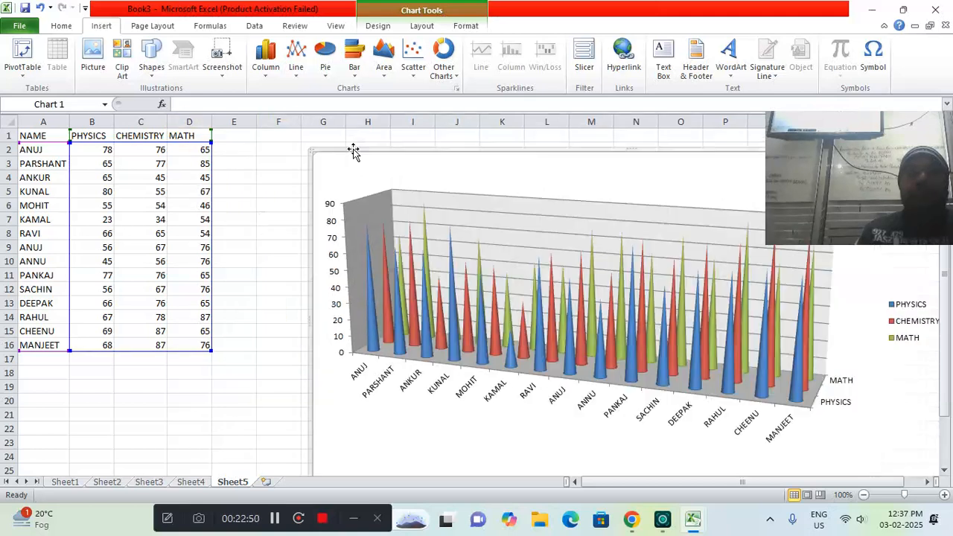
# Add the heading SUM in E1 and total the first student's three marks in E2 with AutoSum
pyautogui.click(238, 140)
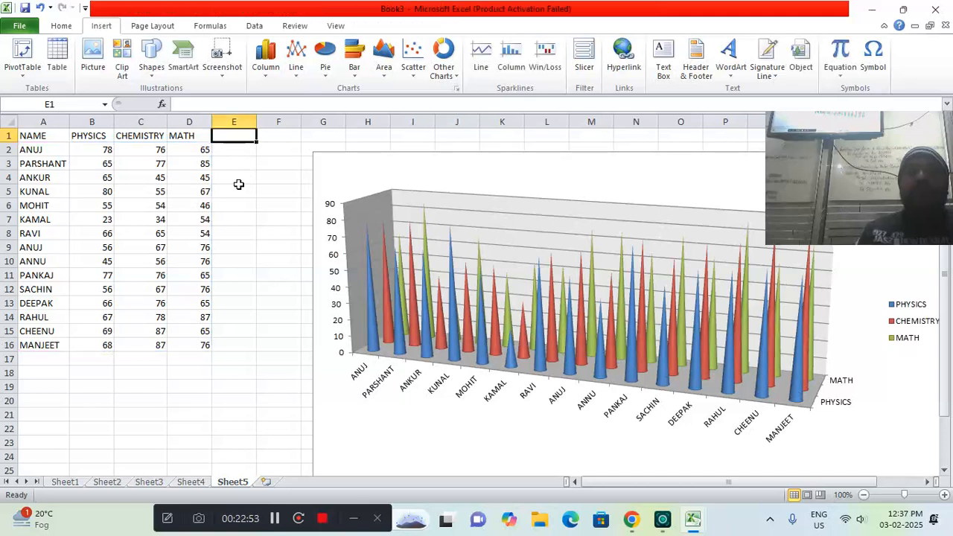
pyautogui.write('SUM')
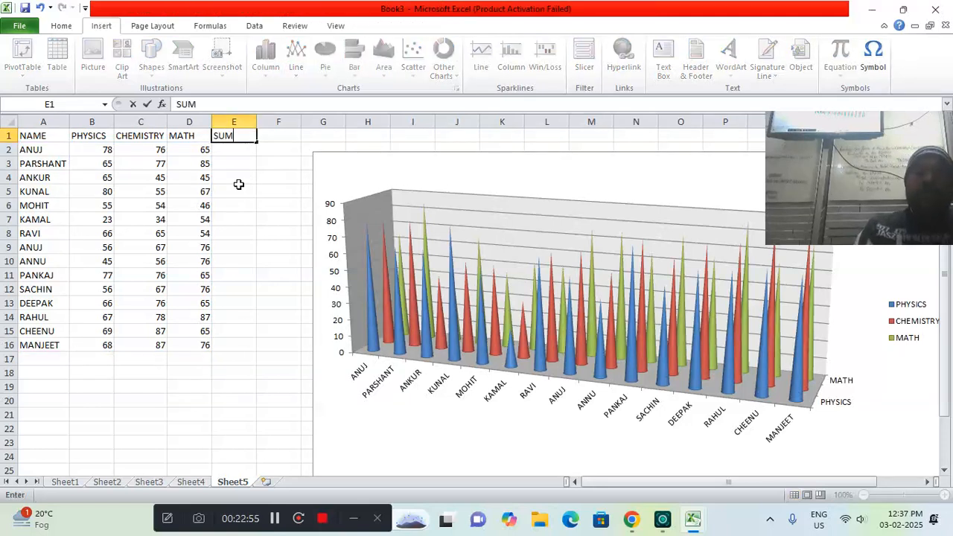
pyautogui.press('Return')
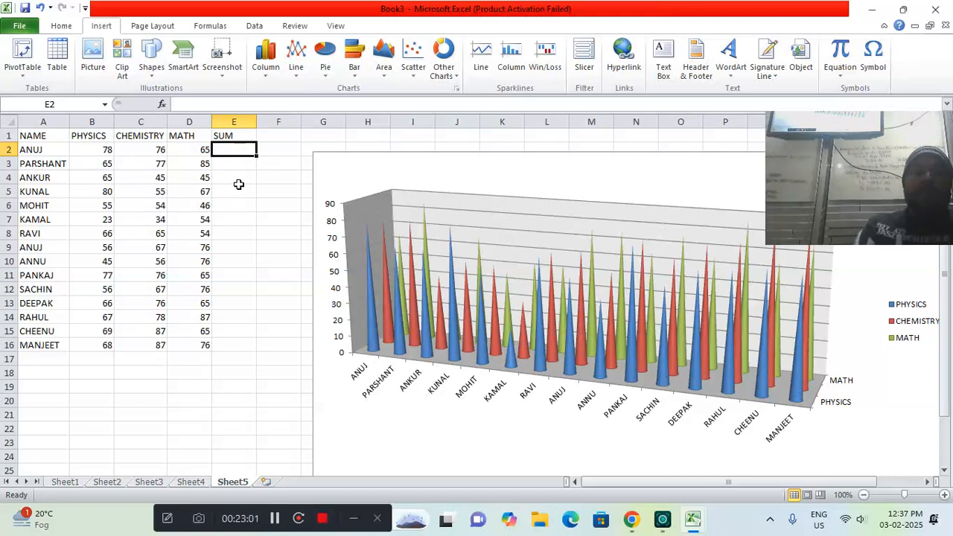
pyautogui.hotkey('alt', '=')
pyautogui.press('Return')
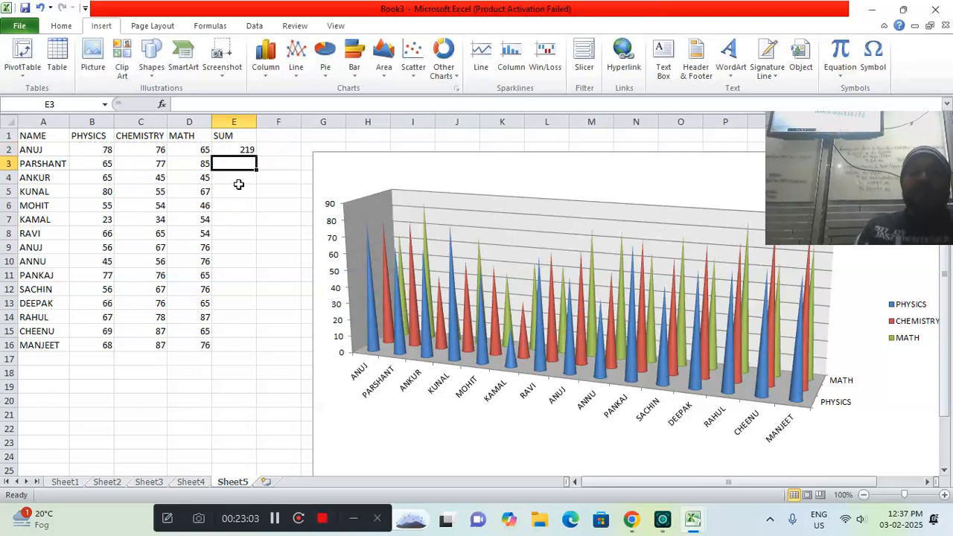
# Add the heading PER in F1 and calculate the first student's percentage in F2 with =E2/3
pyautogui.click(274, 137)
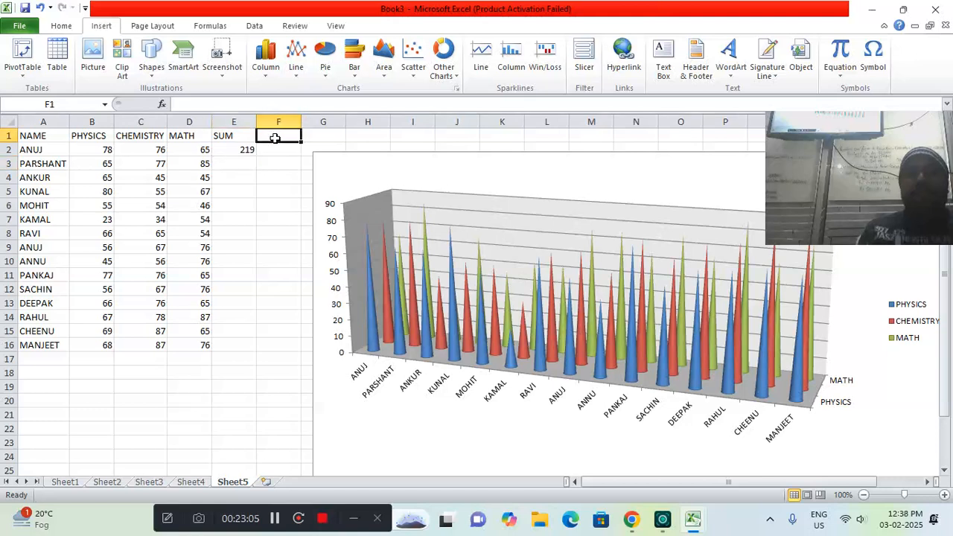
pyautogui.write('PER')
pyautogui.press('Return')
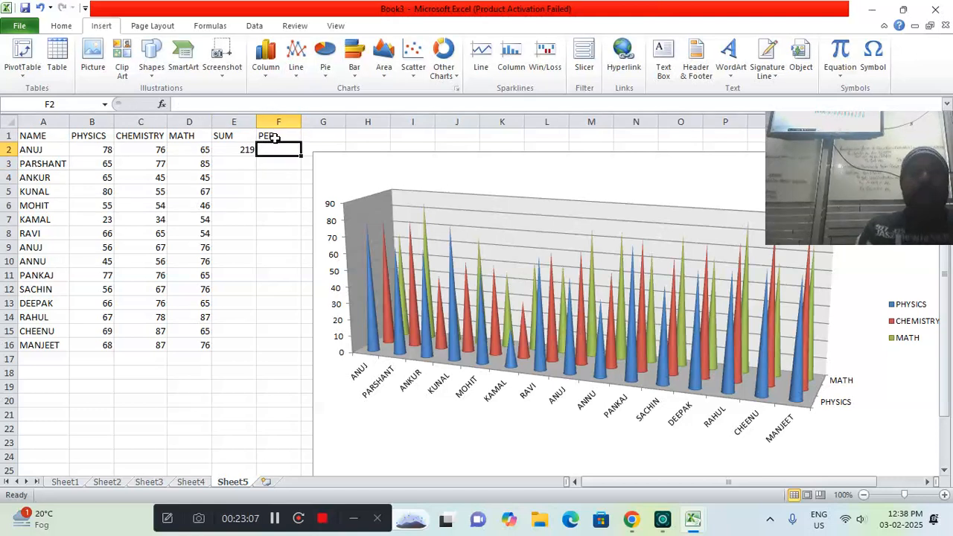
pyautogui.write('=')
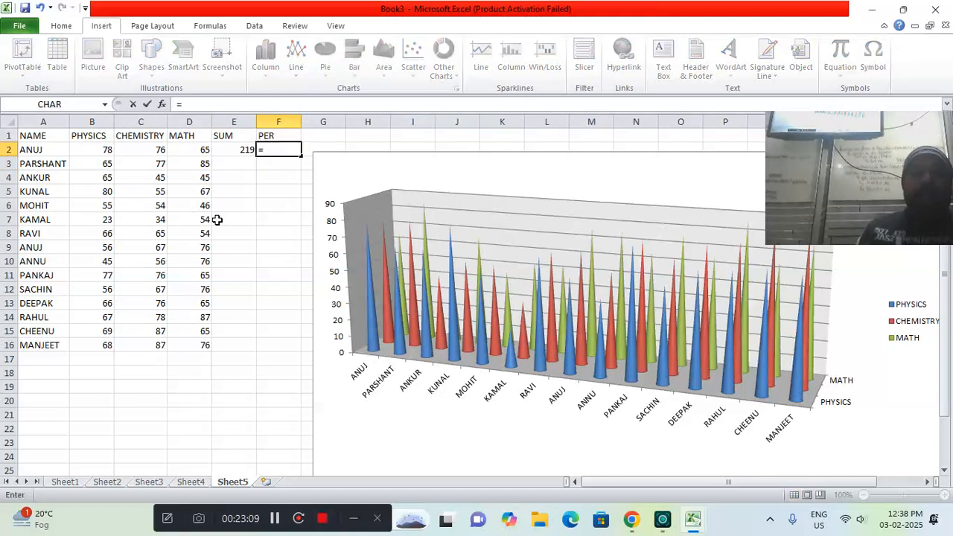
pyautogui.click(232, 151)
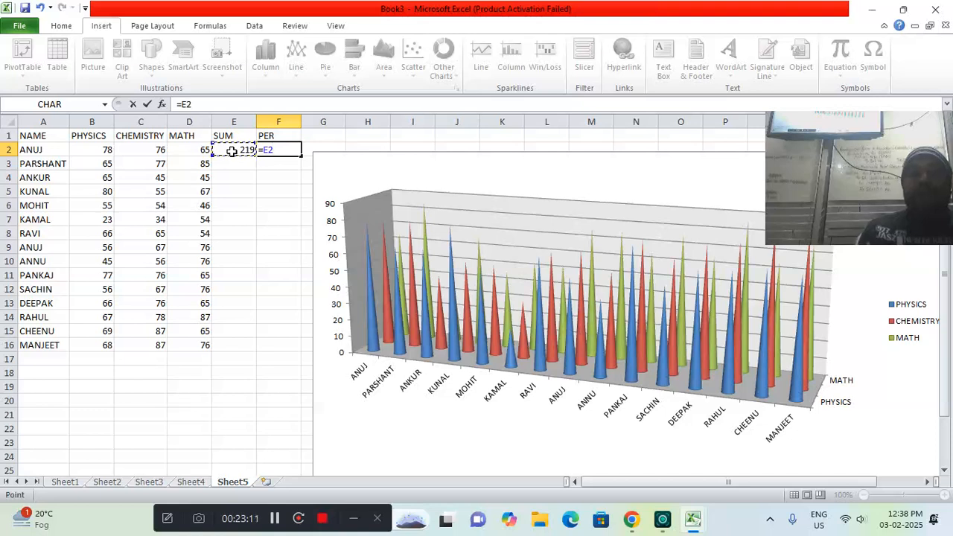
pyautogui.write('/')
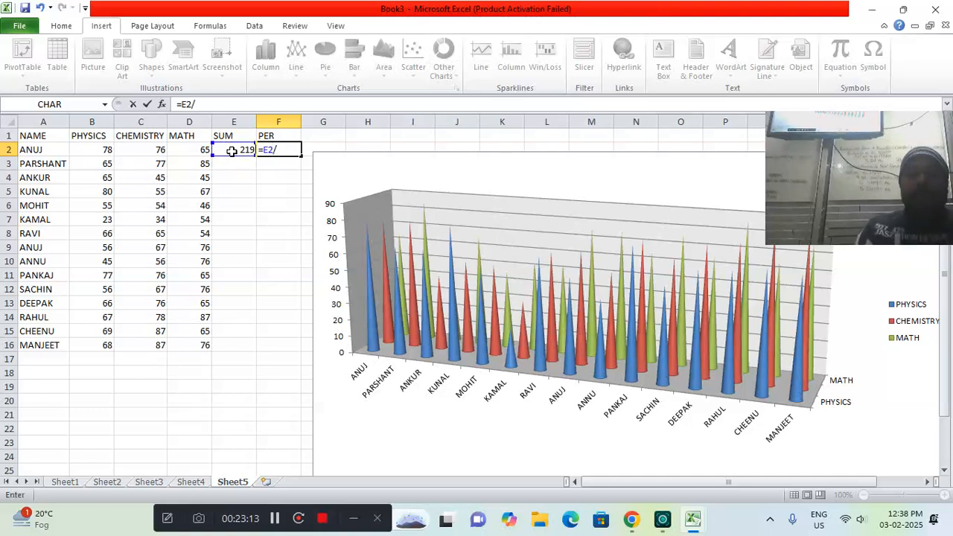
pyautogui.write('3')
pyautogui.press('Return')
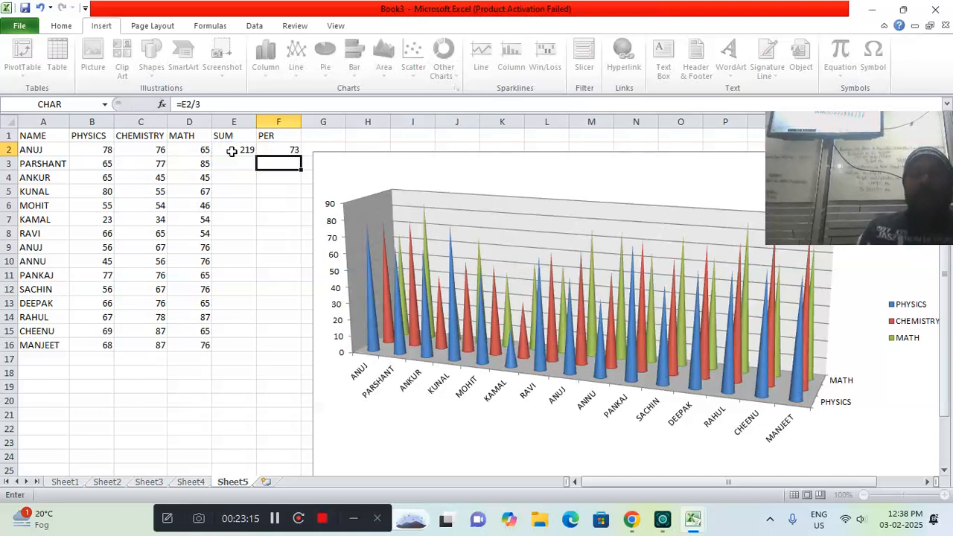
# Fill the SUM and PER formulas from E2:F2 down to row 16 for all students
pyautogui.click(274, 150)
pyautogui.moveTo(249, 151); pyautogui.dragTo(295, 346)
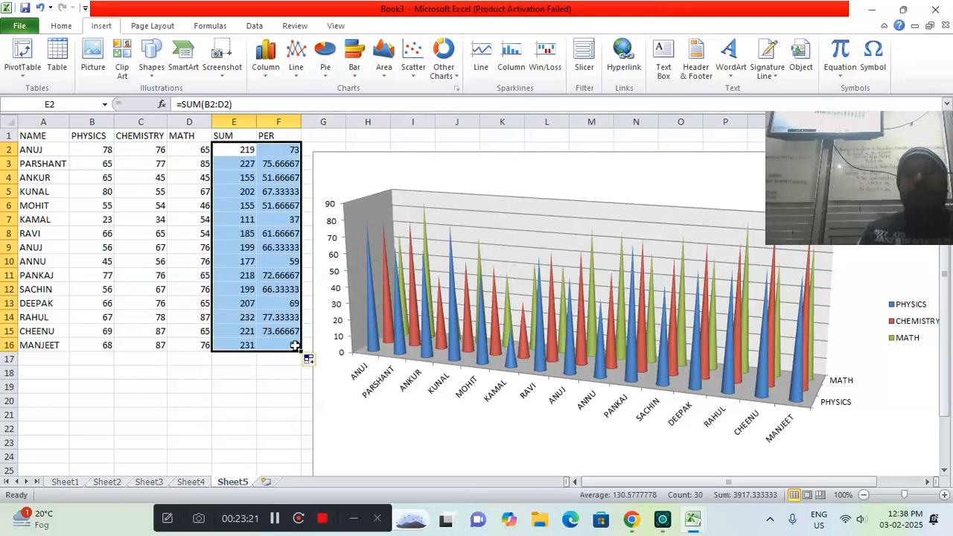
pyautogui.click(283, 357)
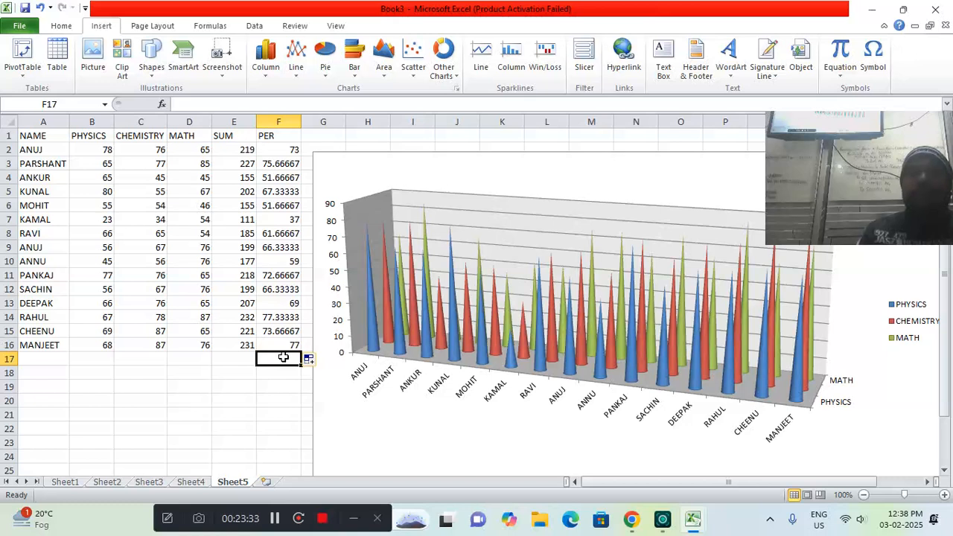
pyautogui.click(281, 154)
pyautogui.hotkey('ctrl', 'Down')
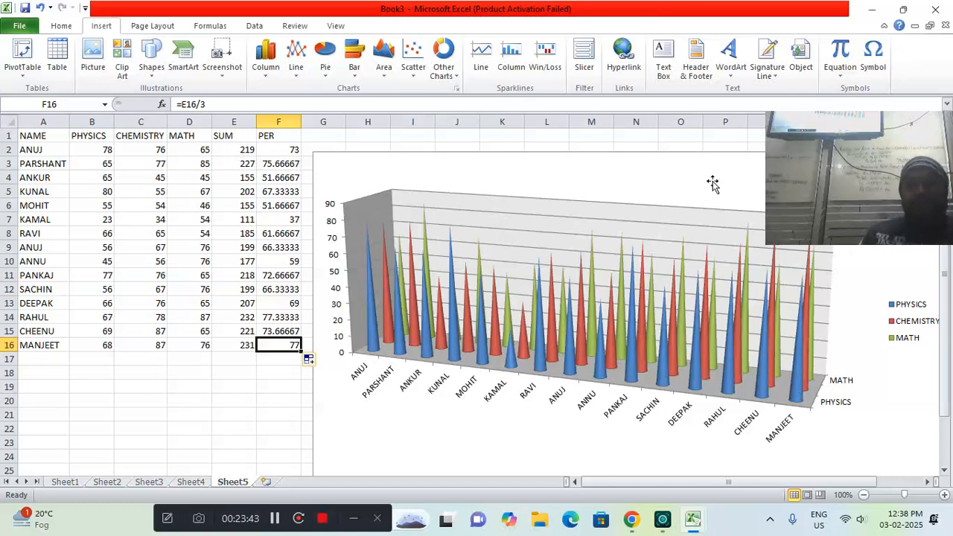
pyautogui.click(842, 162)
pyautogui.moveTo(842, 161); pyautogui.dragTo(781, 179)
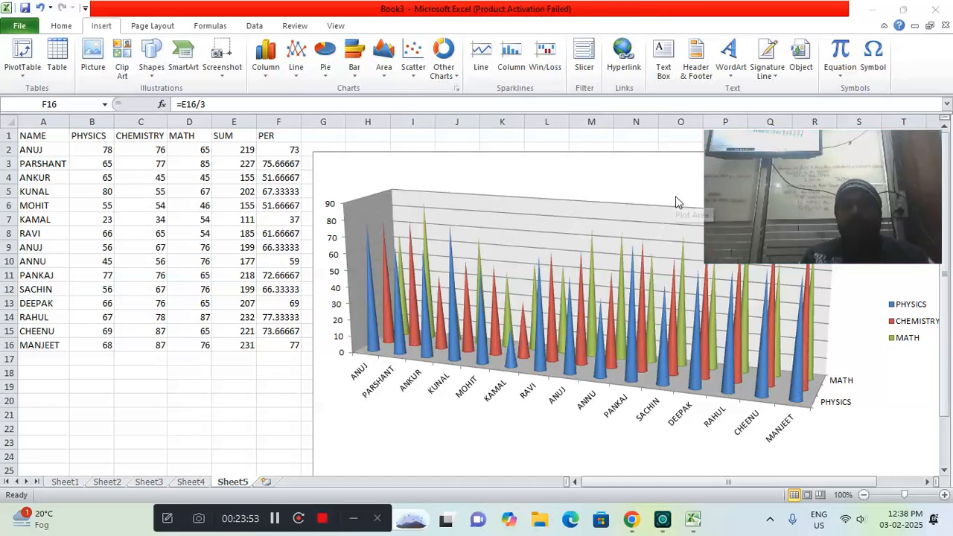
# Move the marks chart back toward the table so it starts at about cell E2
pyautogui.moveTo(606, 152); pyautogui.dragTo(545, 147)
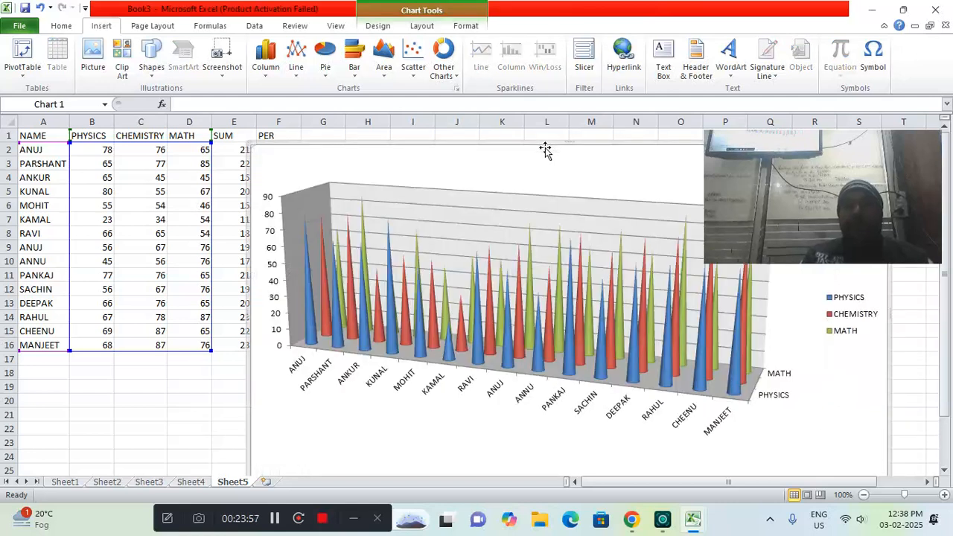